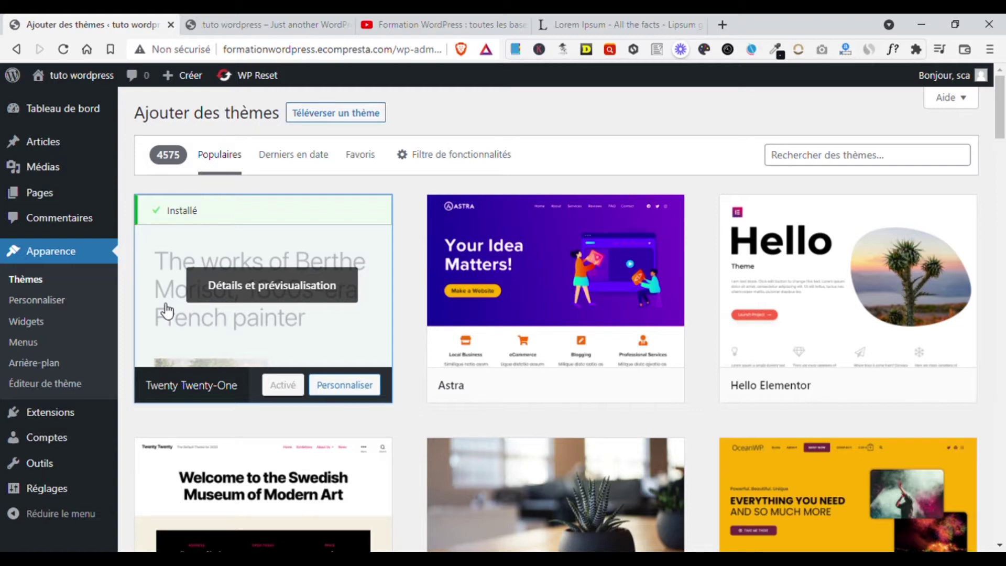
# Log out of the admin account and sign back in with the saved username and password, using the Se souvenir de moi option
pyautogui.moveTo(943, 75)
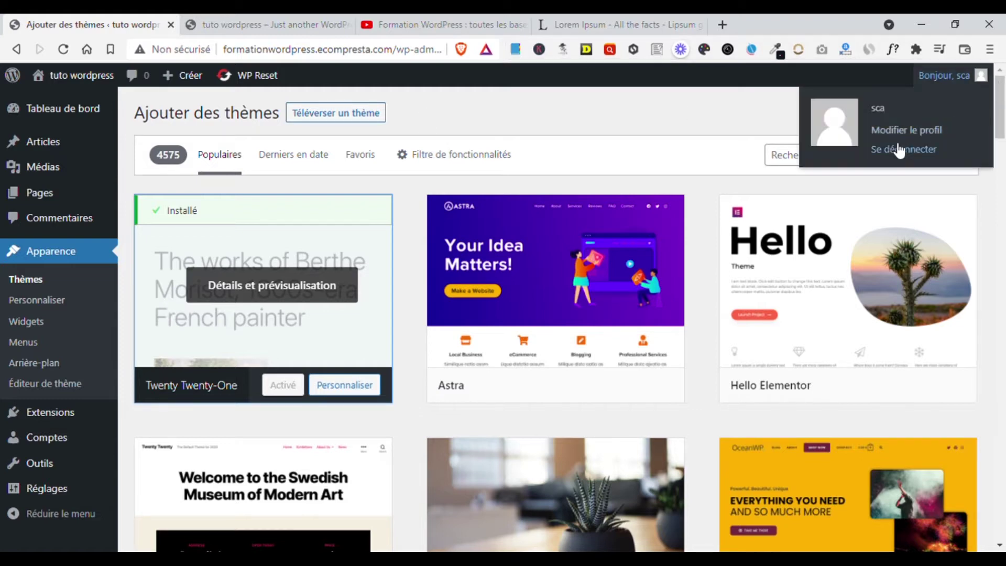
pyautogui.click(891, 153)
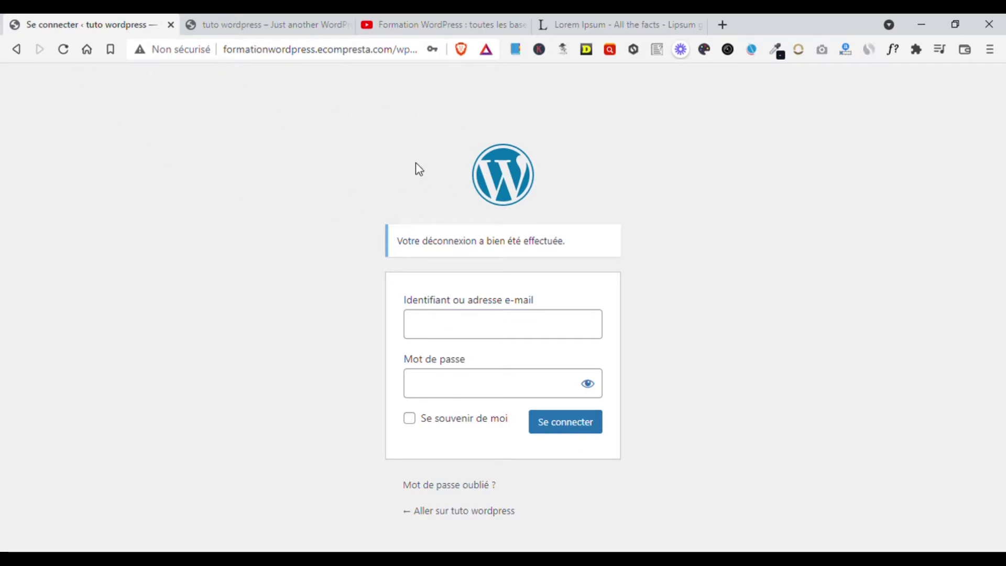
pyautogui.click(467, 332)
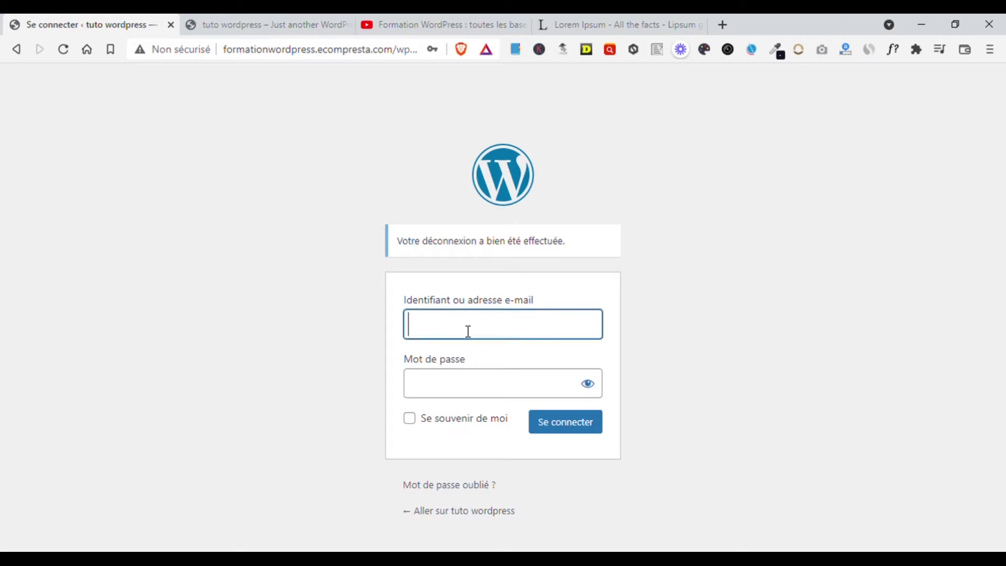
pyautogui.click(184, 342)
pyautogui.click(473, 329)
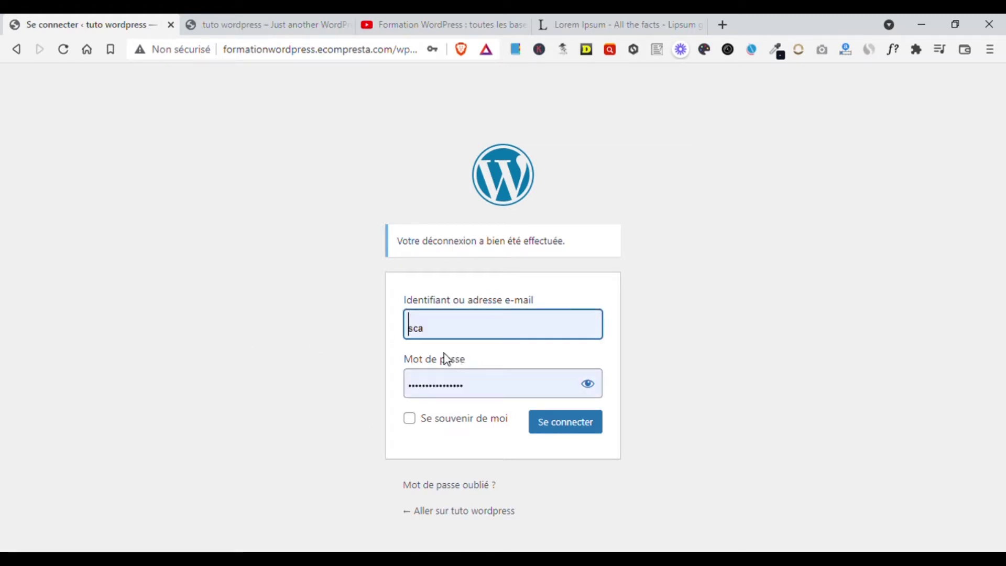
pyautogui.click(447, 366)
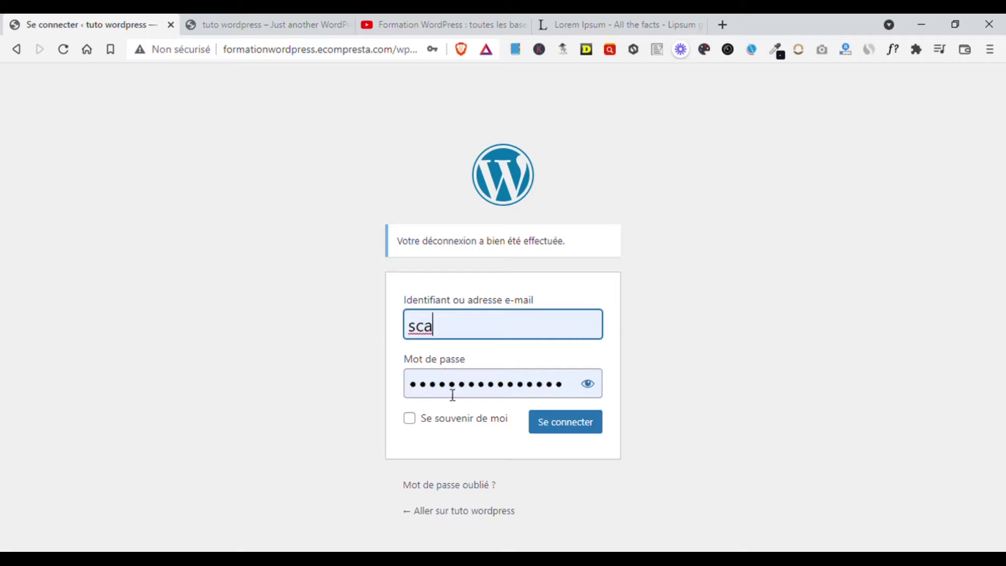
pyautogui.click(410, 418)
pyautogui.click(566, 424)
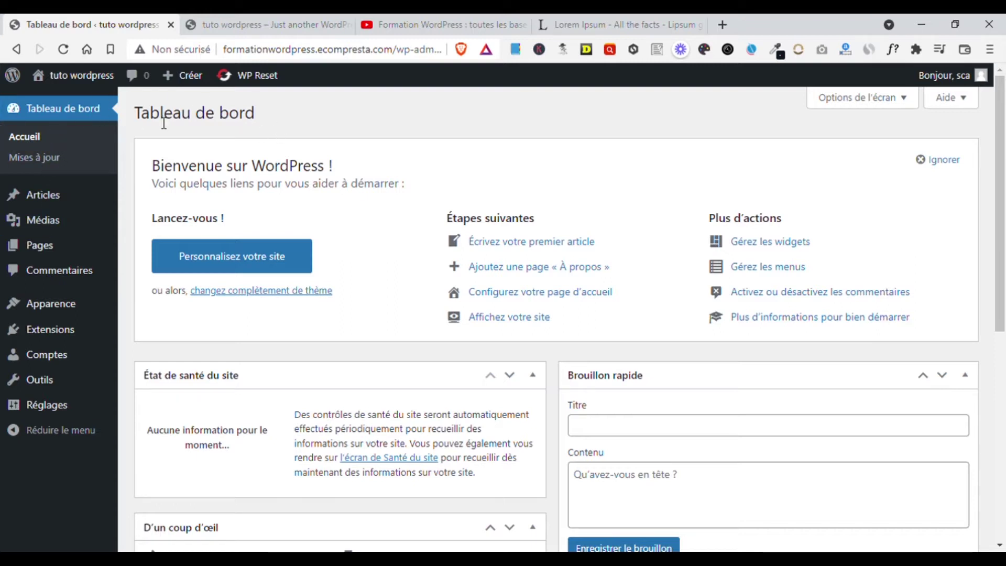
# Examine the dashboard's welcome panel, including its introduction and the Lancez-vous, Étapes suivantes and Plus d'actions links
pyautogui.moveTo(141, 123); pyautogui.dragTo(278, 127)
pyautogui.click(197, 125)
pyautogui.moveTo(241, 168); pyautogui.dragTo(410, 191)
pyautogui.click(235, 184)
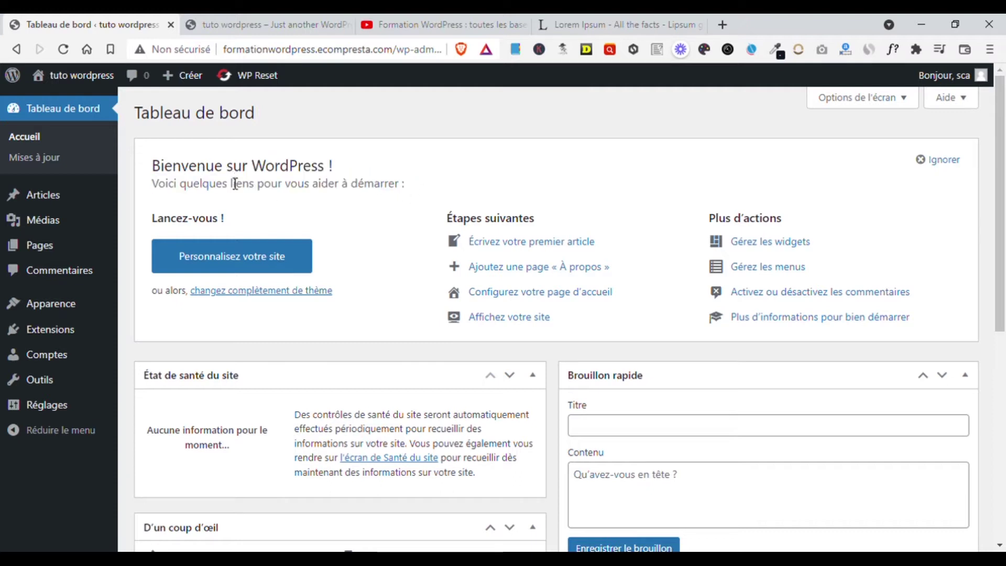
pyautogui.moveTo(168, 225); pyautogui.dragTo(228, 219)
pyautogui.click(182, 225)
pyautogui.moveTo(138, 219); pyautogui.dragTo(237, 227)
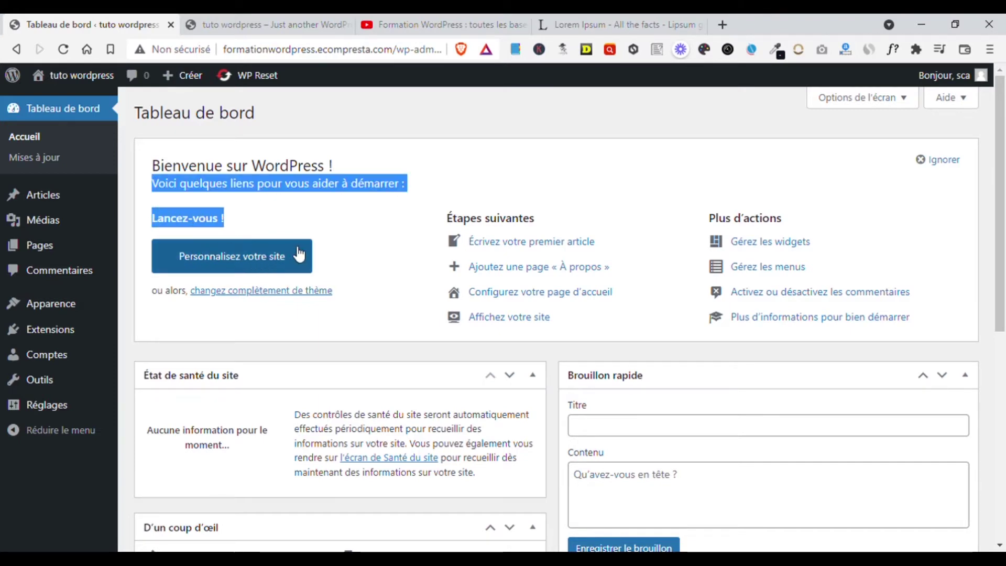
pyautogui.moveTo(1002, 224)
pyautogui.mouseDown()
pyautogui.moveTo(1003, 437)
pyautogui.moveTo(1003, 225)
pyautogui.mouseUp()
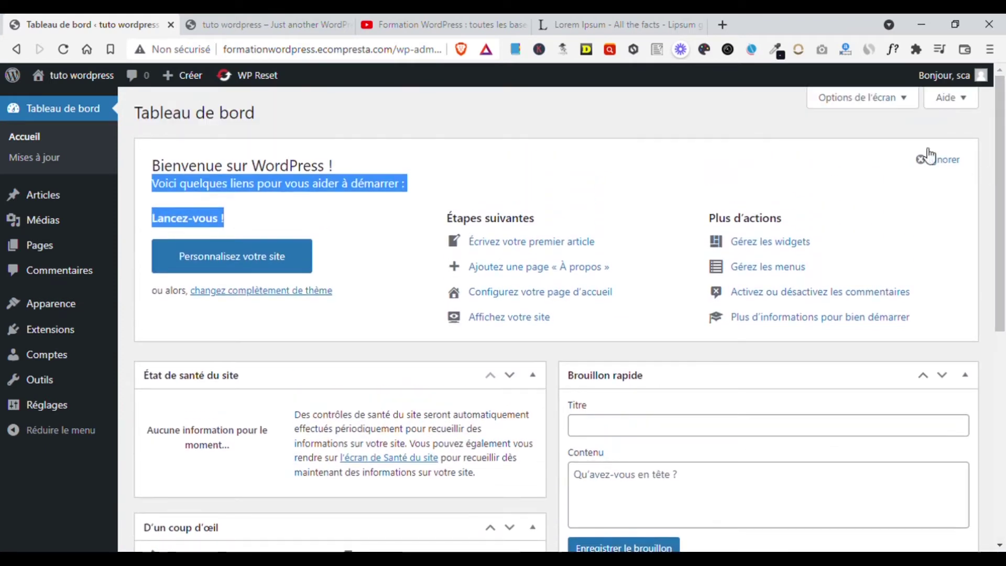
pyautogui.click(515, 142)
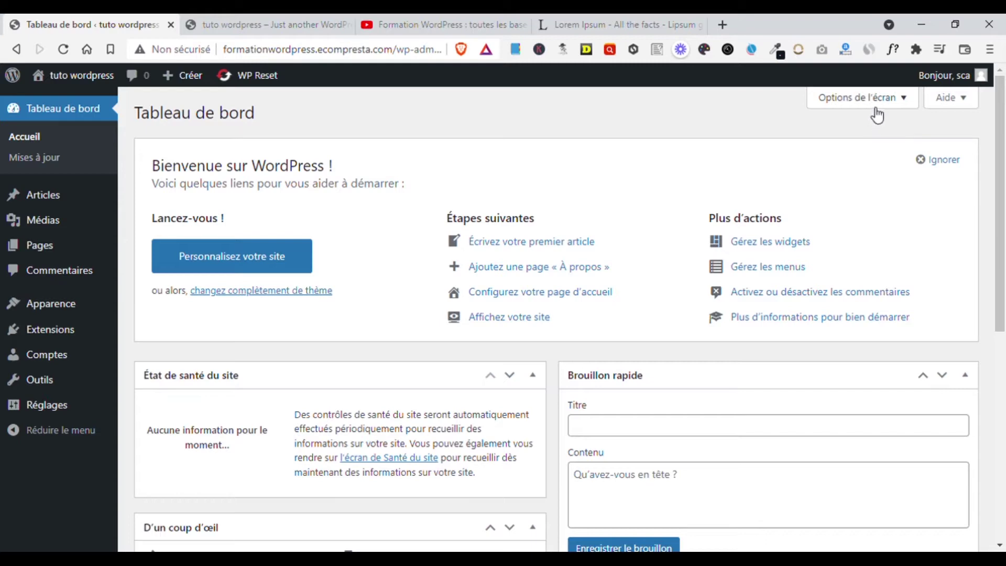
pyautogui.moveTo(1001, 173)
pyautogui.mouseDown()
pyautogui.moveTo(990, 393)
pyautogui.moveTo(1003, 169)
pyautogui.mouseUp()
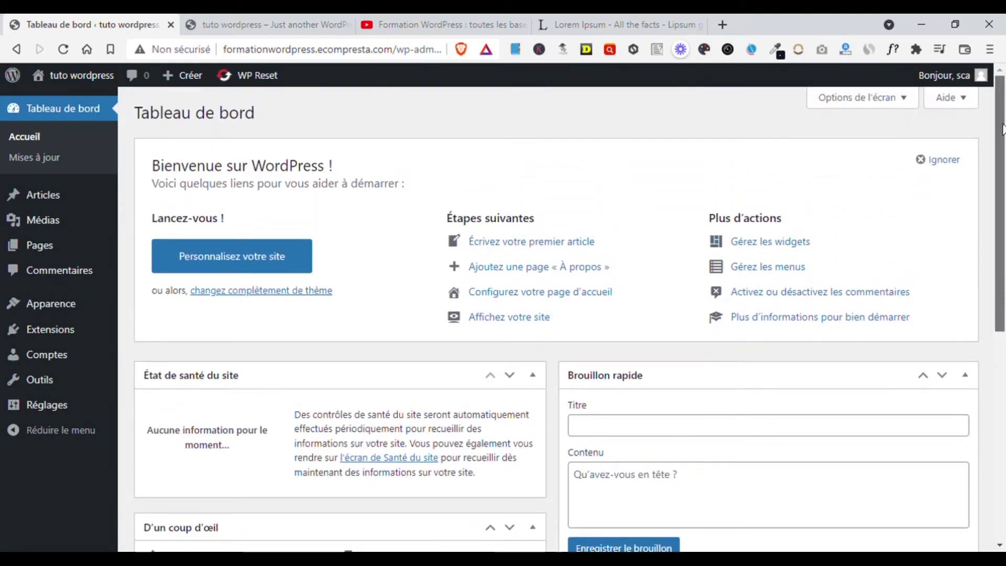
# Hide all dashboard blocks: État de santé du site, D'un coup d'œil, Activité, Brouillon rapide, Évènements et nouveautés WordPress and Bienvenue
pyautogui.click(815, 108)
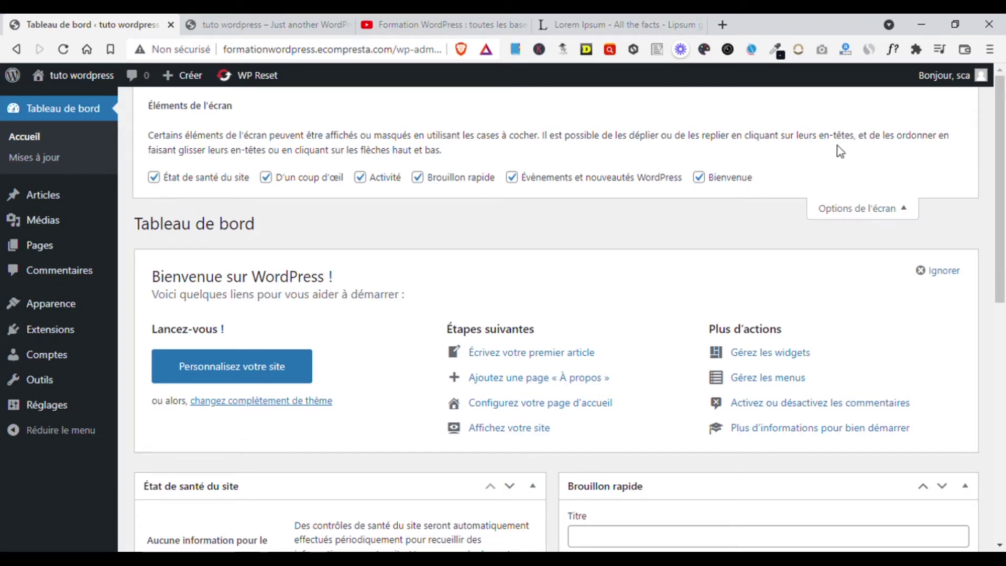
pyautogui.click(859, 214)
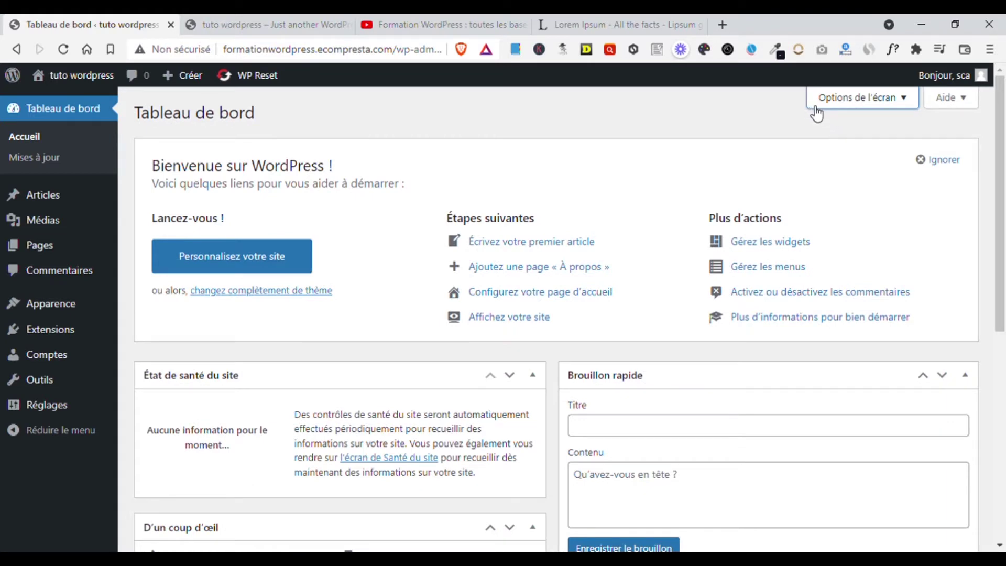
pyautogui.click(816, 112)
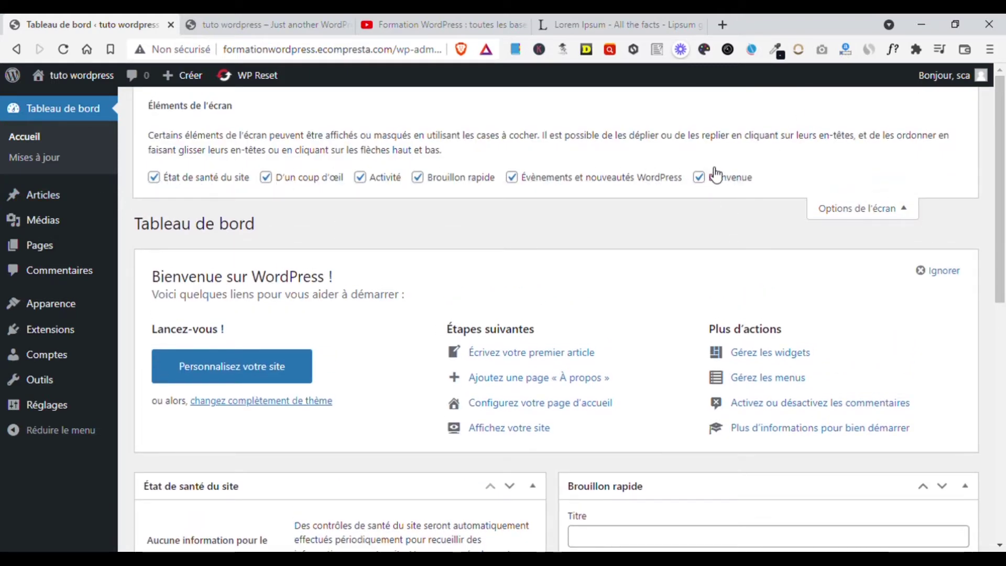
pyautogui.click(154, 177)
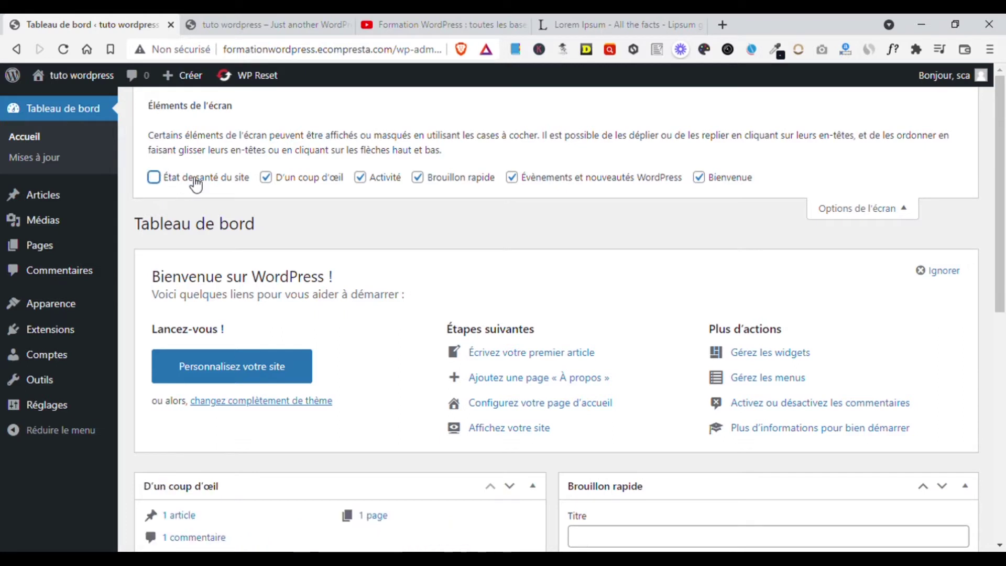
pyautogui.click(265, 178)
pyautogui.click(360, 178)
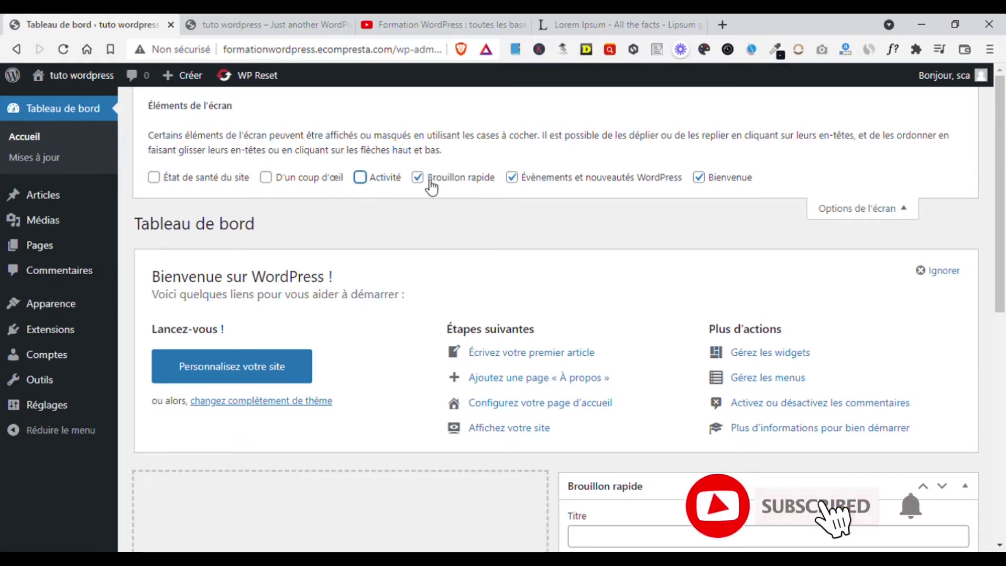
pyautogui.click(425, 179)
pyautogui.click(518, 180)
pyautogui.click(699, 178)
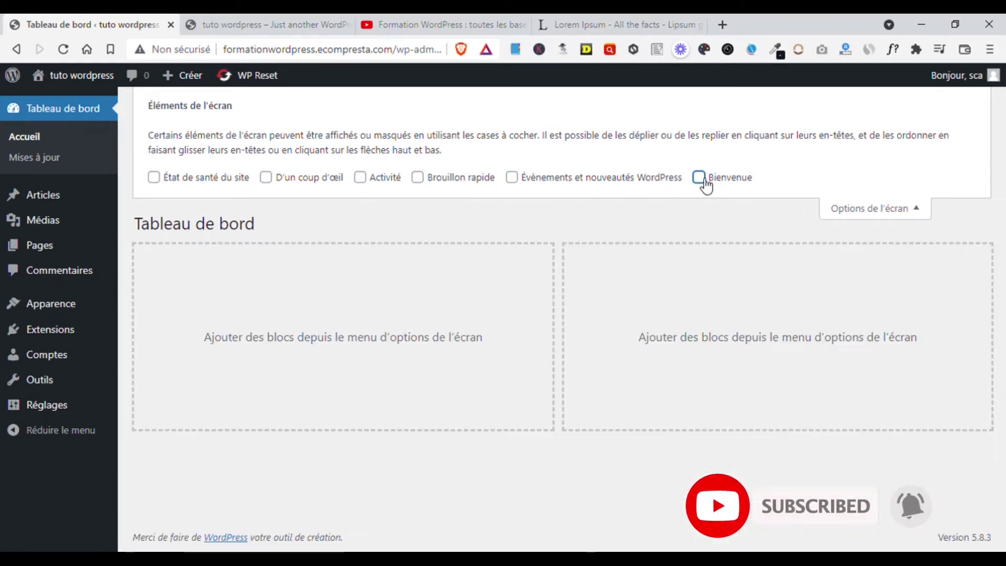
pyautogui.click(882, 210)
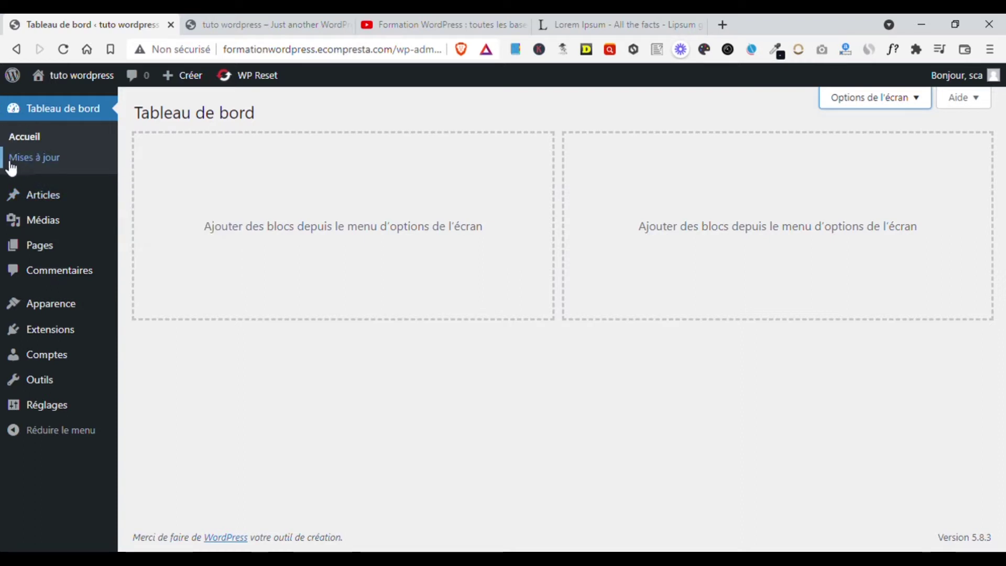
# Open the WordPress updates page and review its core version information and the update sections beneath it
pyautogui.click(22, 163)
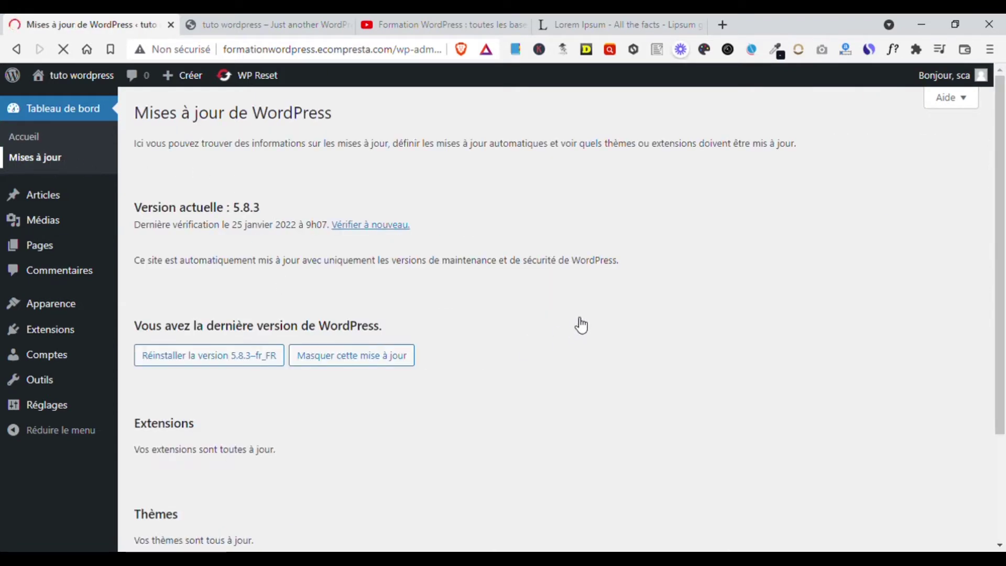
pyautogui.scroll(-3, 571, 324)
pyautogui.scroll(3, 336, 322)
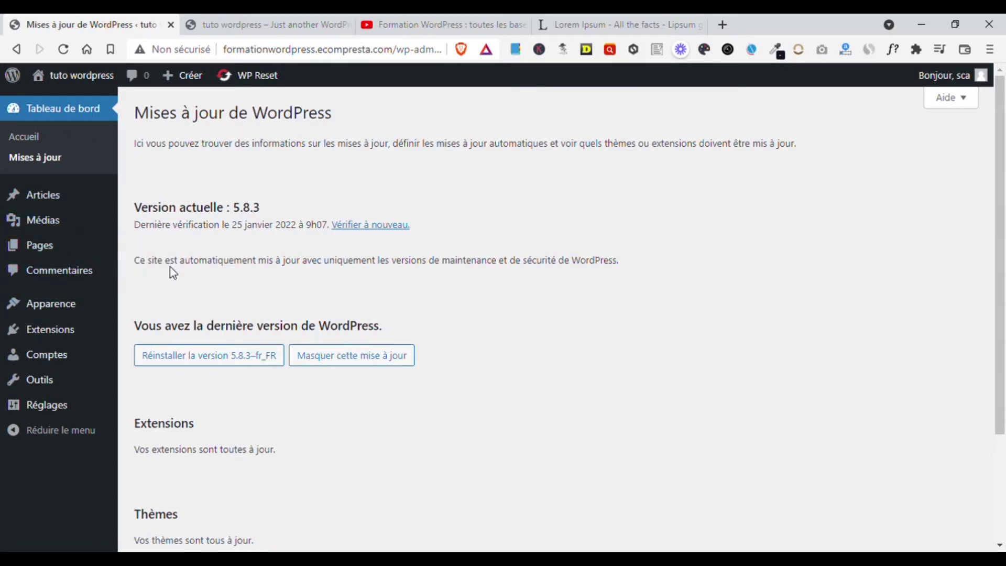
pyautogui.scroll(-3, 1001, 236)
pyautogui.scroll(1, 1001, 289)
pyautogui.scroll(-1, 1000, 366)
pyautogui.scroll(1, 1001, 326)
pyautogui.scroll(2, 1001, 325)
pyautogui.scroll(-3, 215, 285)
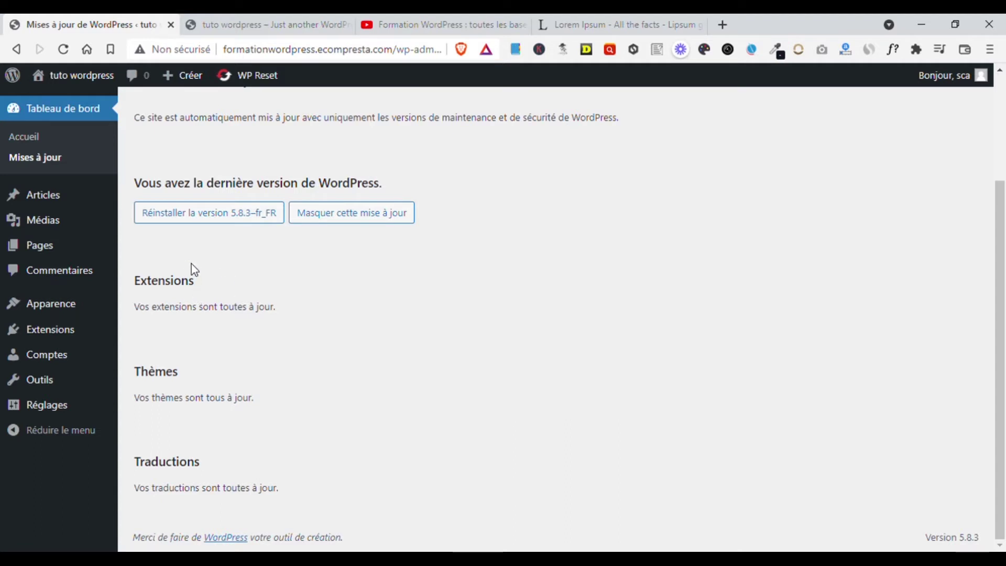
pyautogui.scroll(3, 194, 227)
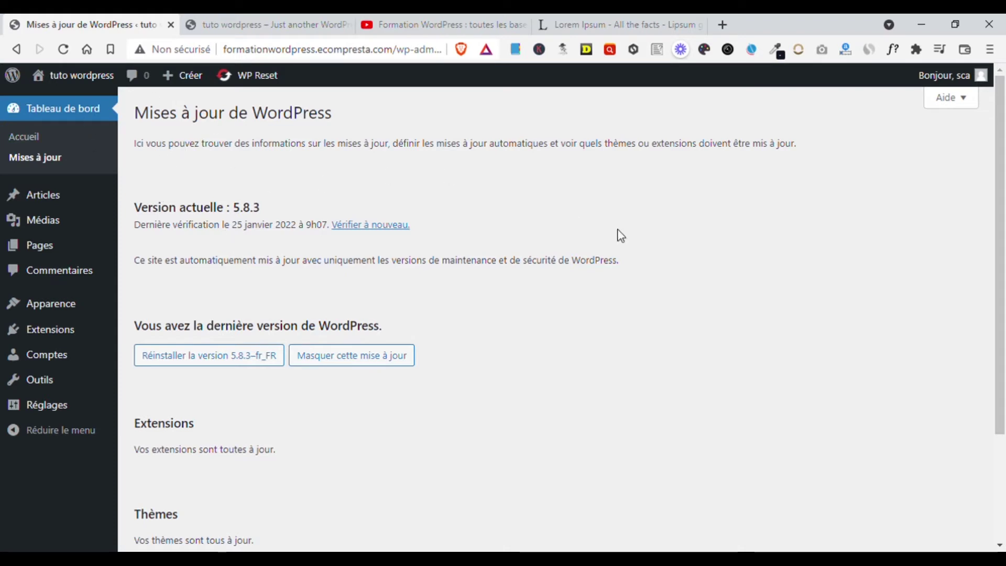
# Examine the update status of the extensions, themes and translations on the updates page
pyautogui.moveTo(1003, 254); pyautogui.dragTo(932, 380)
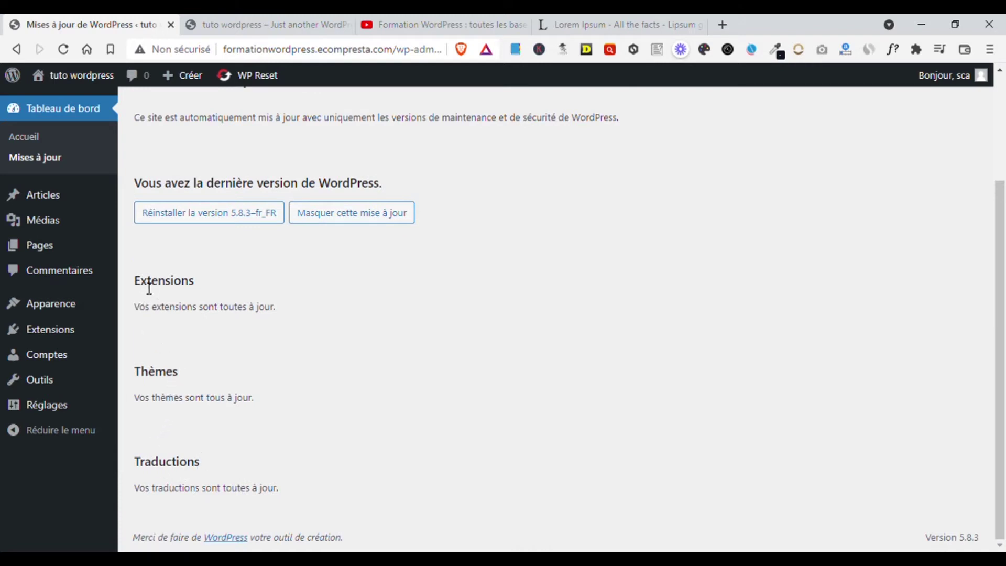
pyautogui.moveTo(171, 291); pyautogui.dragTo(195, 284)
pyautogui.moveTo(134, 307); pyautogui.dragTo(372, 349)
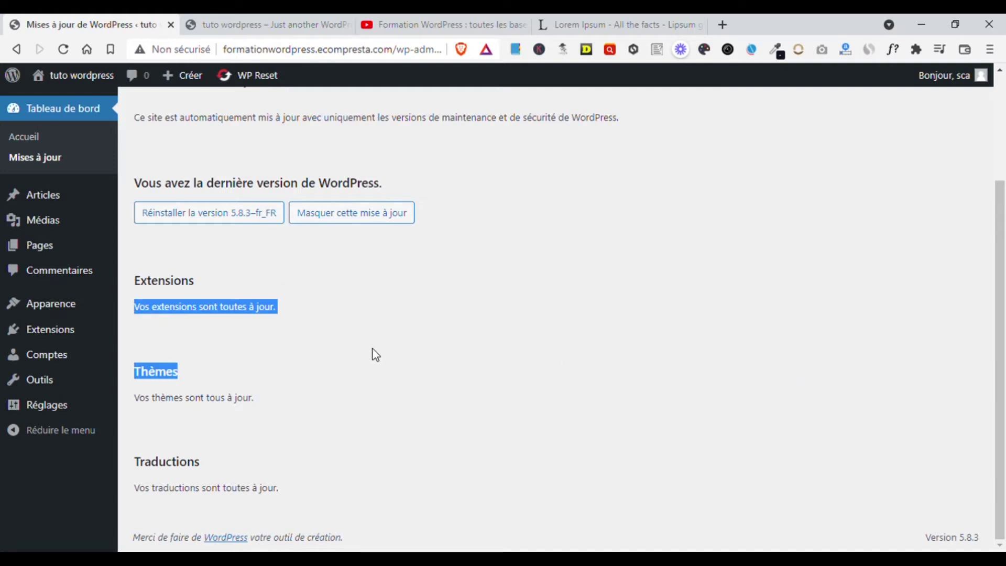
pyautogui.click(188, 334)
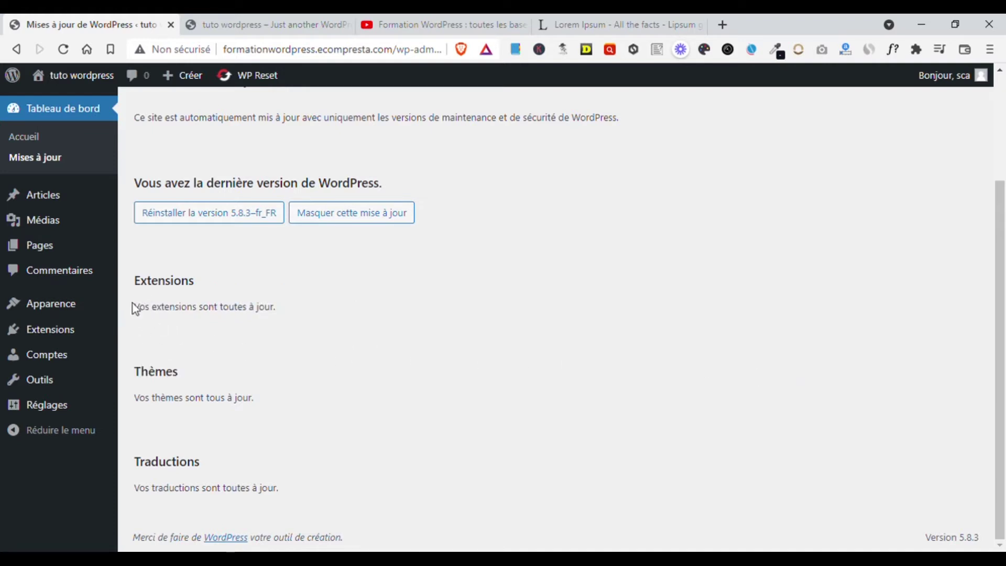
pyautogui.moveTo(143, 313); pyautogui.dragTo(188, 308)
pyautogui.click(145, 377)
pyautogui.moveTo(134, 377); pyautogui.dragTo(223, 385)
pyautogui.click(163, 372)
pyautogui.click(133, 419)
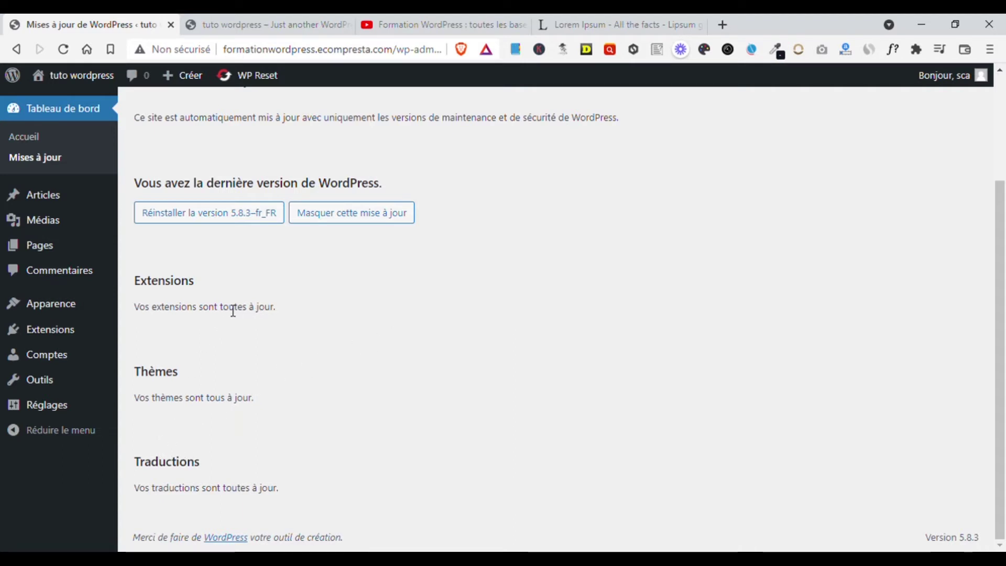
pyautogui.scroll(3, 492, 300)
pyautogui.scroll(-3, 485, 287)
pyautogui.scroll(3, 577, 272)
pyautogui.scroll(-3, 838, 236)
# Open the list of all articles, and close the browser tabs of the public site and the YouTube training video
pyautogui.moveTo(34, 201)
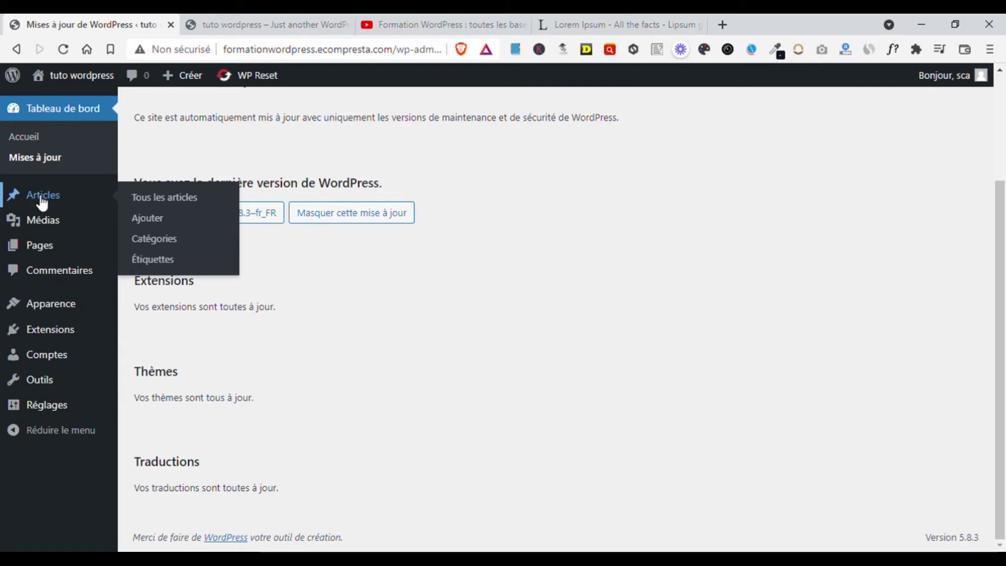
pyautogui.click(155, 205)
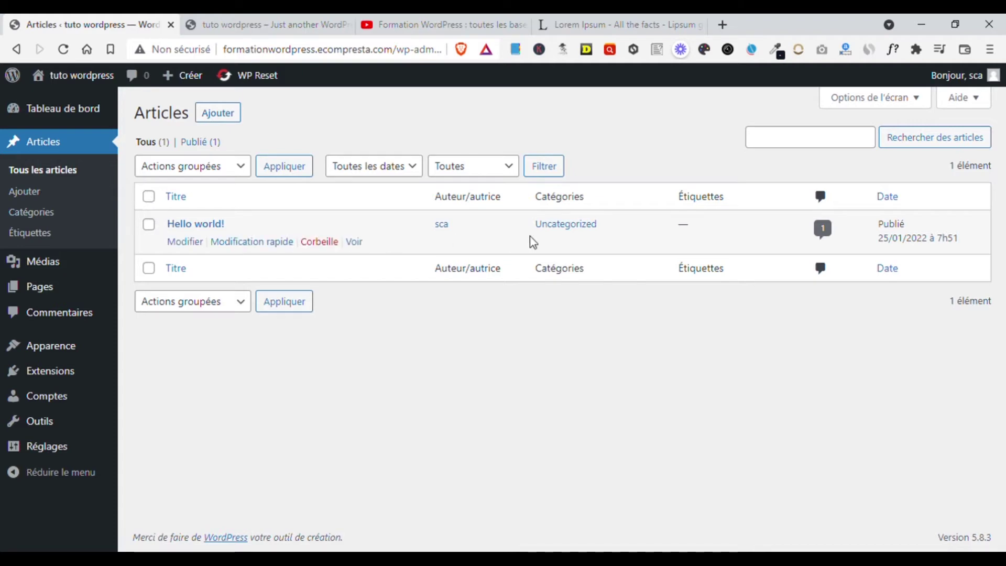
pyautogui.click(271, 24)
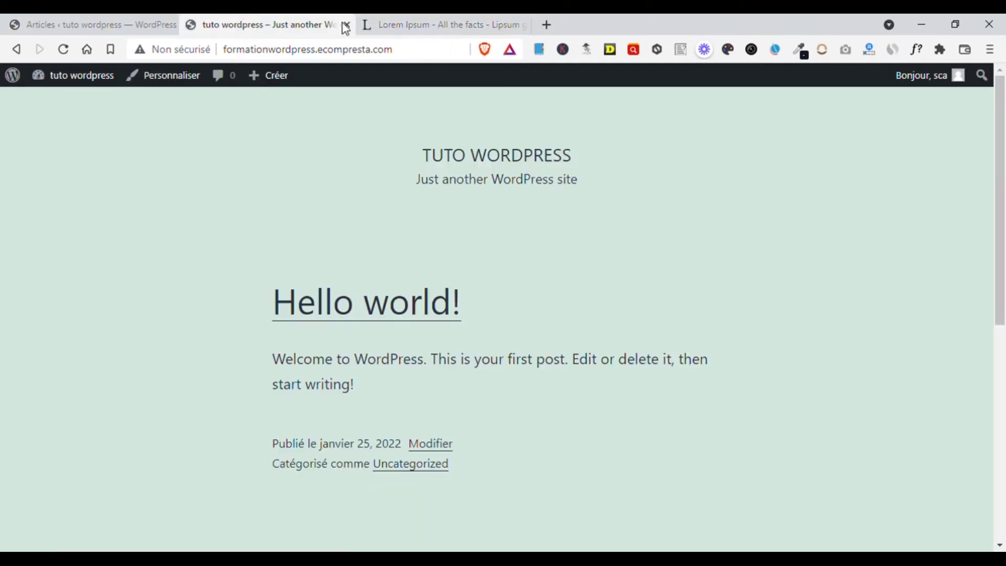
pyautogui.click(347, 25)
pyautogui.click(112, 20)
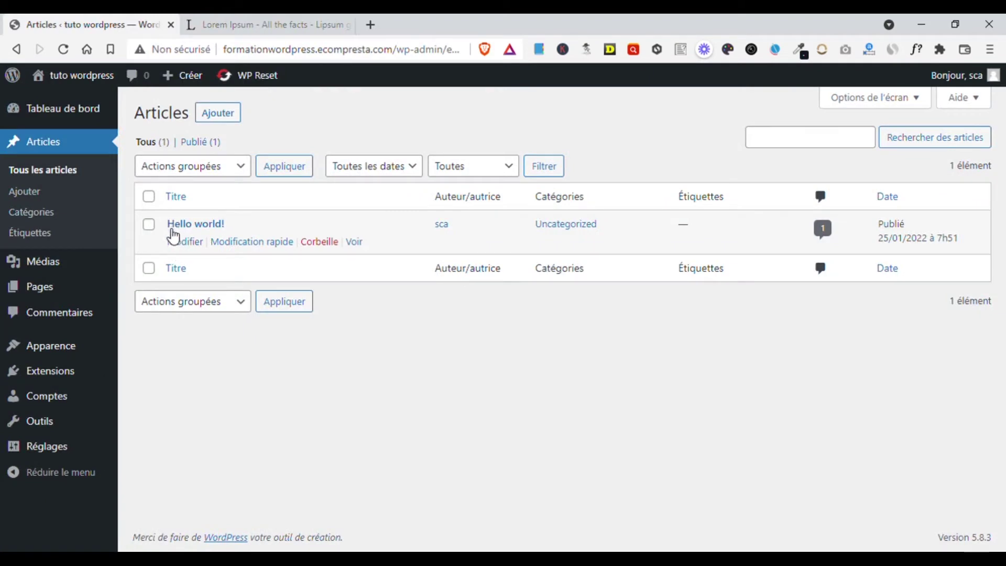
# Open the "Hello world!" article for editing and place the text cursor at the start of its title
pyautogui.moveTo(187, 256)
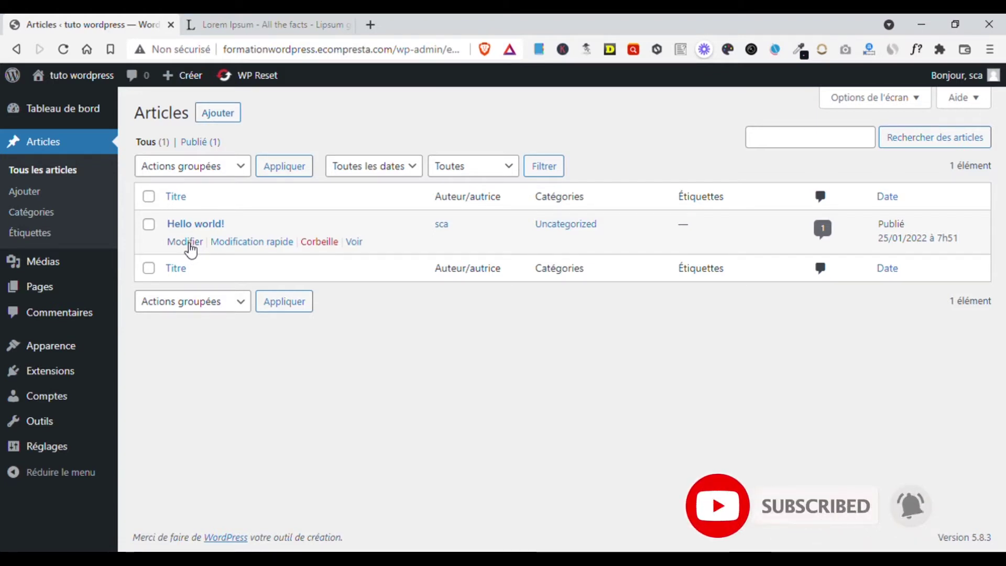
pyautogui.click(185, 242)
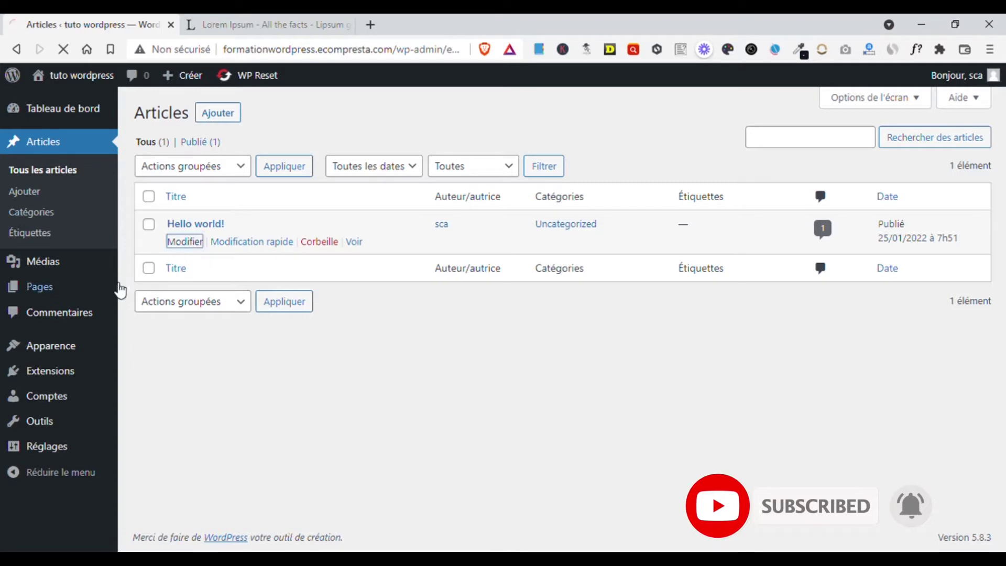
pyautogui.moveTo(116, 288)
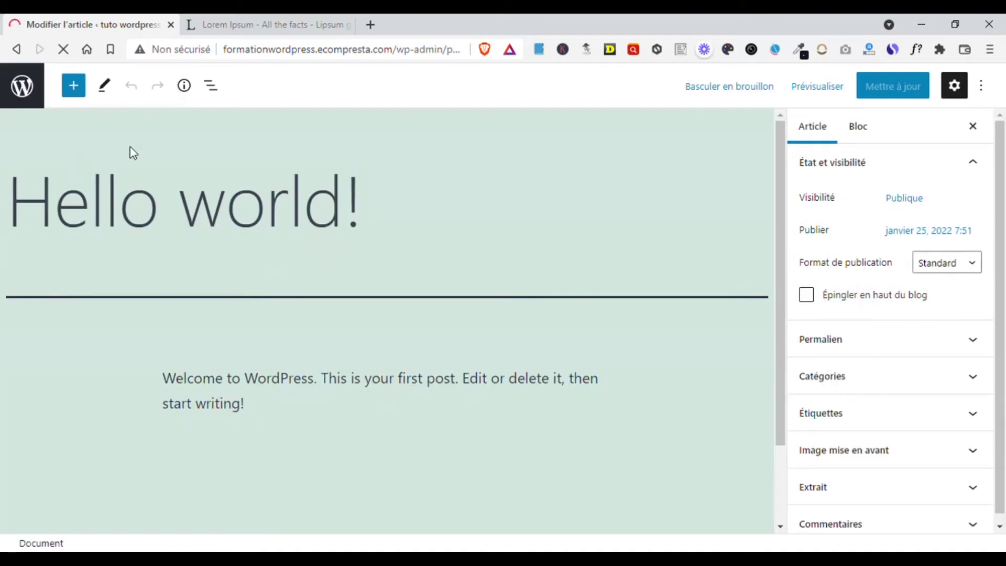
pyautogui.scroll(-2, 777, 198)
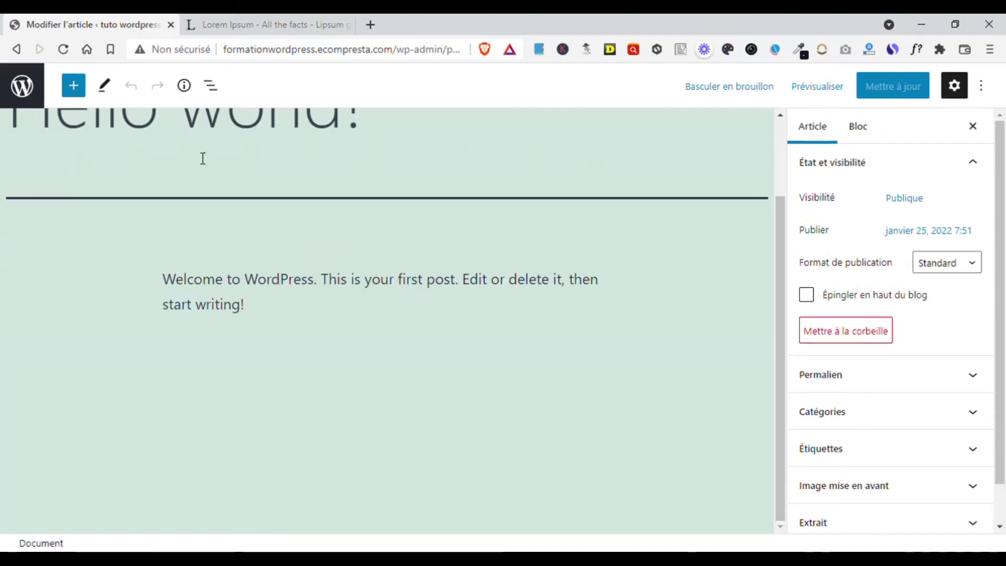
pyautogui.scroll(2, 314, 283)
pyautogui.click(29, 216)
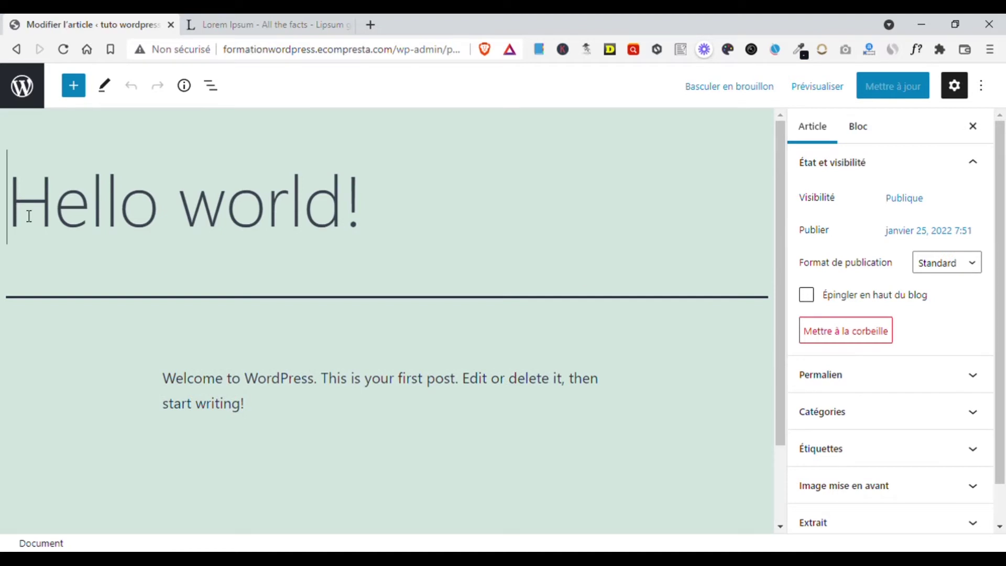
# Examine the "Hello world!" article's title and body paragraph in the editor, together with the paragraph's block settings
pyautogui.click(404, 206)
pyautogui.moveTo(368, 216); pyautogui.dragTo(6, 207)
pyautogui.click(176, 384)
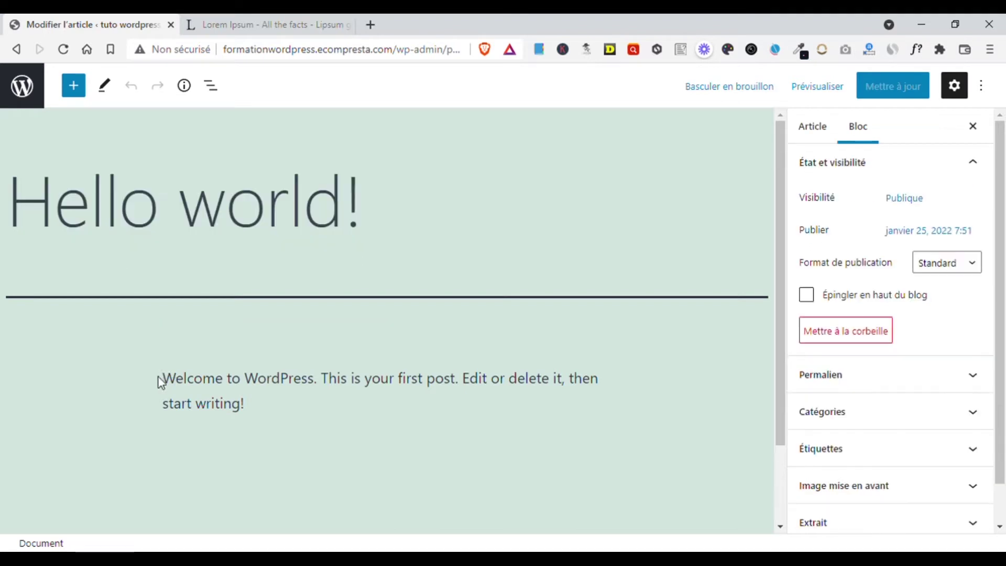
pyautogui.click(251, 412)
pyautogui.moveTo(249, 409); pyautogui.dragTo(148, 376)
pyautogui.click(195, 393)
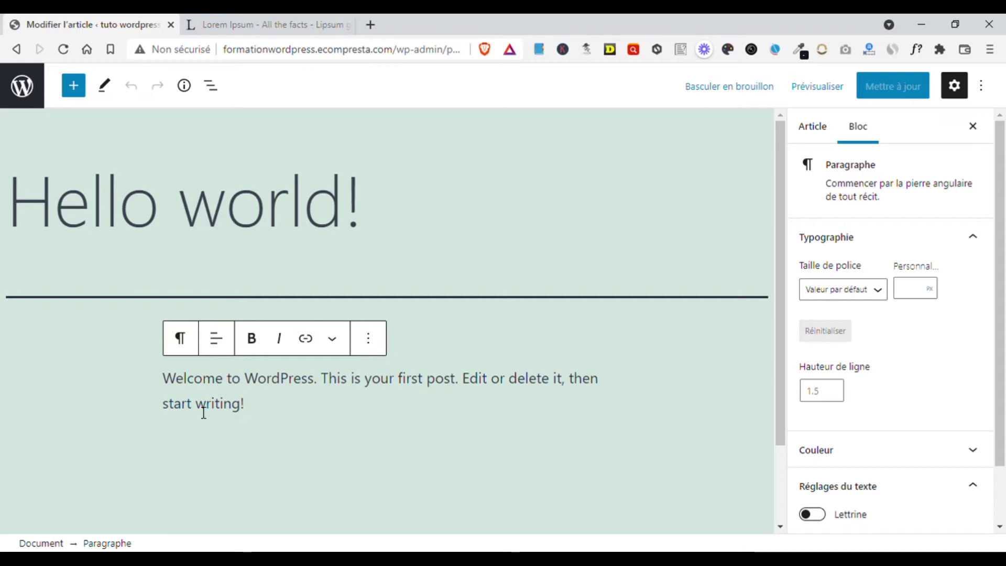
pyautogui.moveTo(780, 415); pyautogui.dragTo(754, 478)
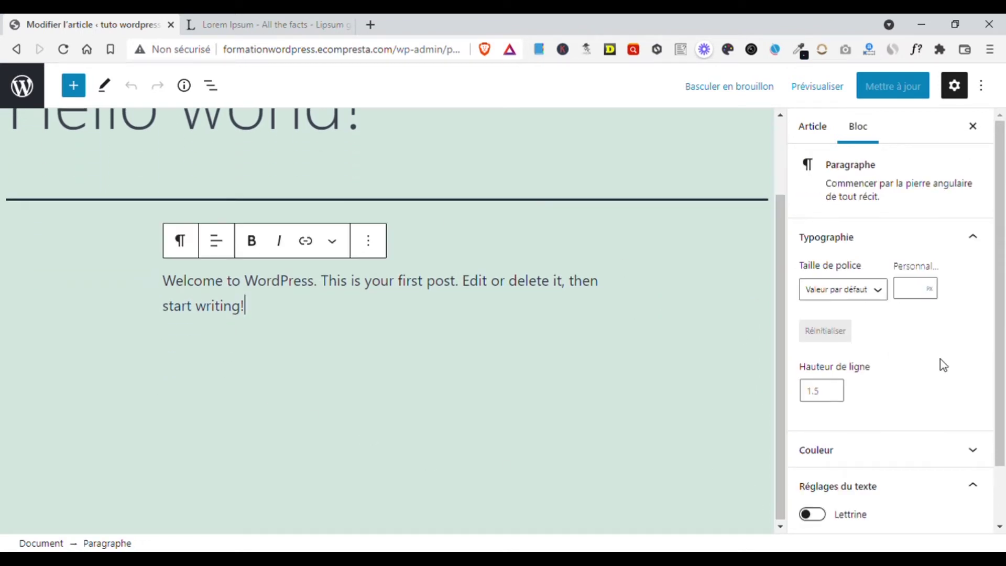
pyautogui.scroll(2, 340, 341)
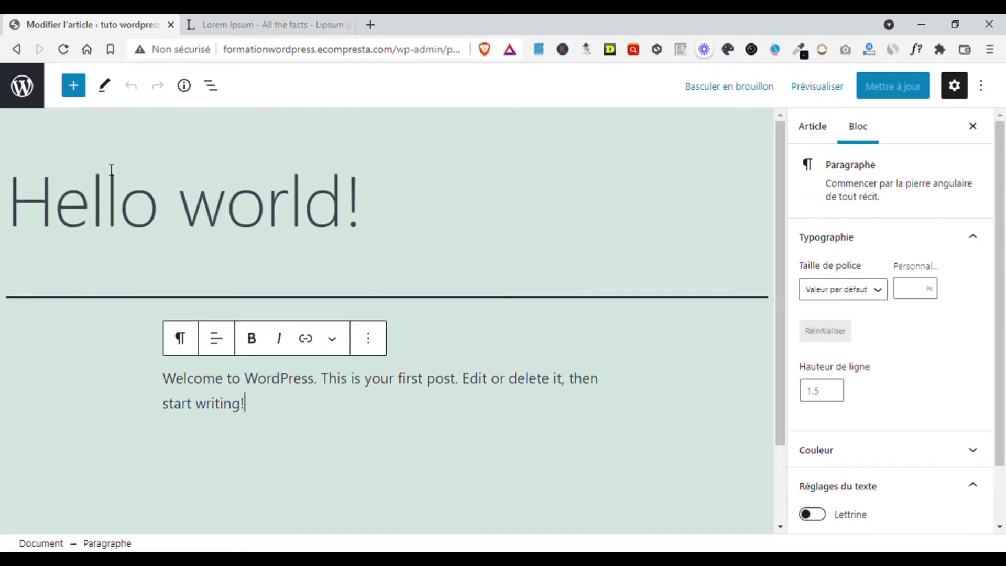
# Return to the list of articles and review its search field, the article's row and the related add, category and tag entries
pyautogui.click(23, 90)
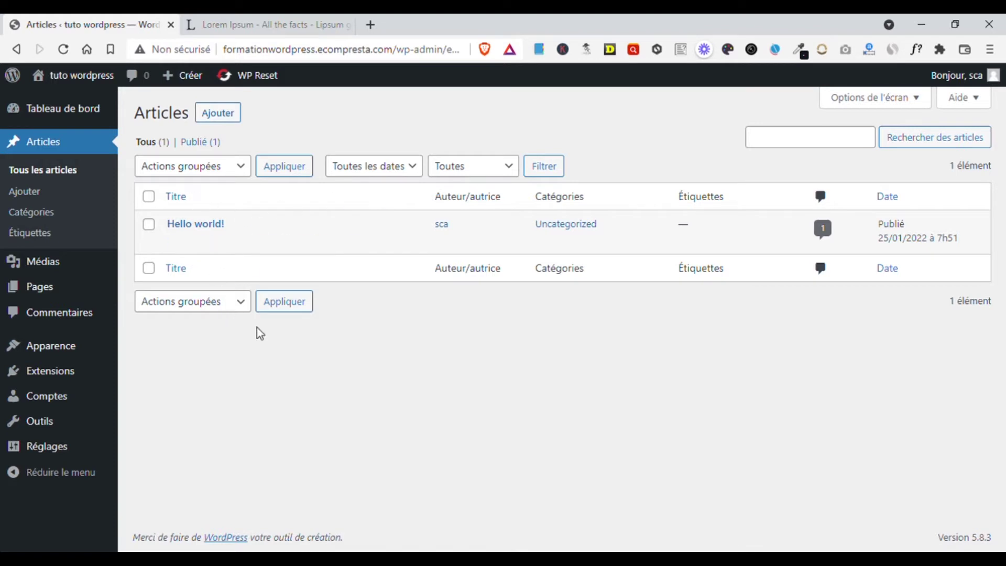
pyautogui.click(786, 147)
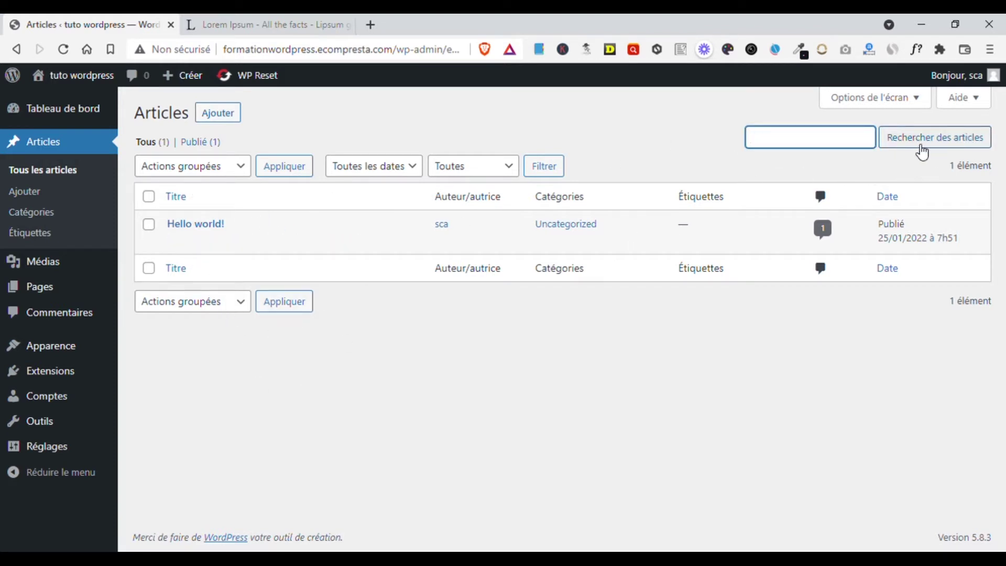
pyautogui.click(621, 143)
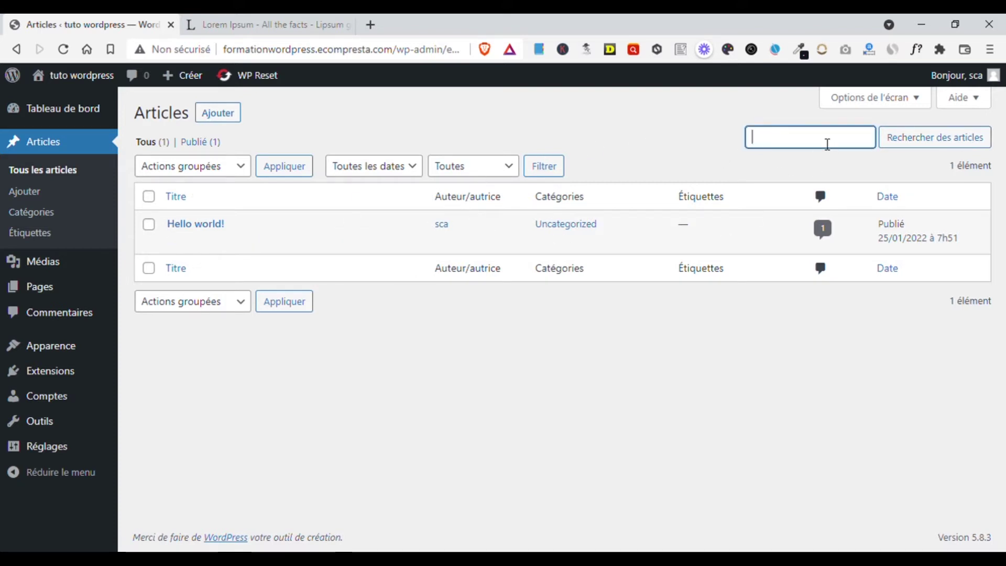
pyautogui.moveTo(297, 242)
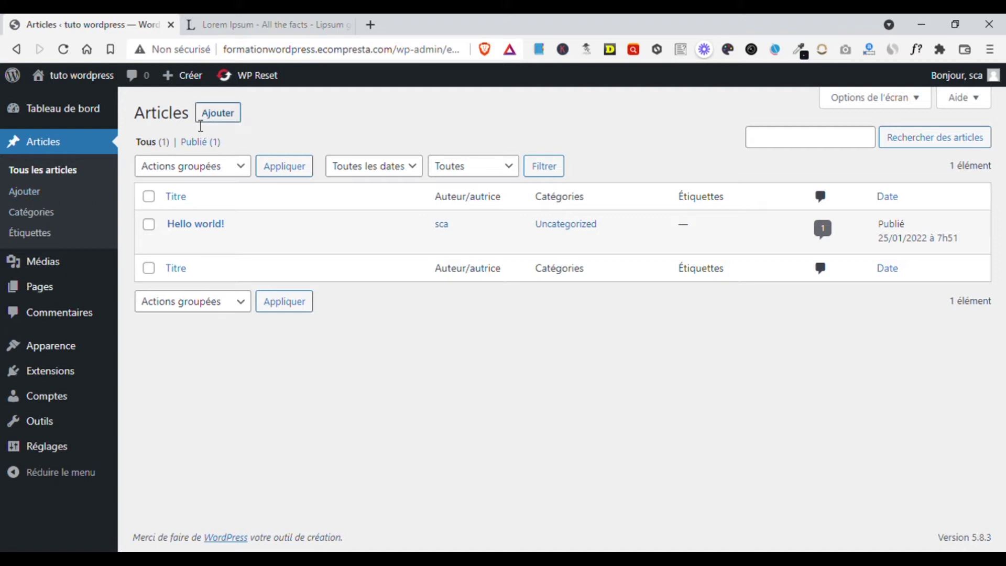
pyautogui.click(25, 192)
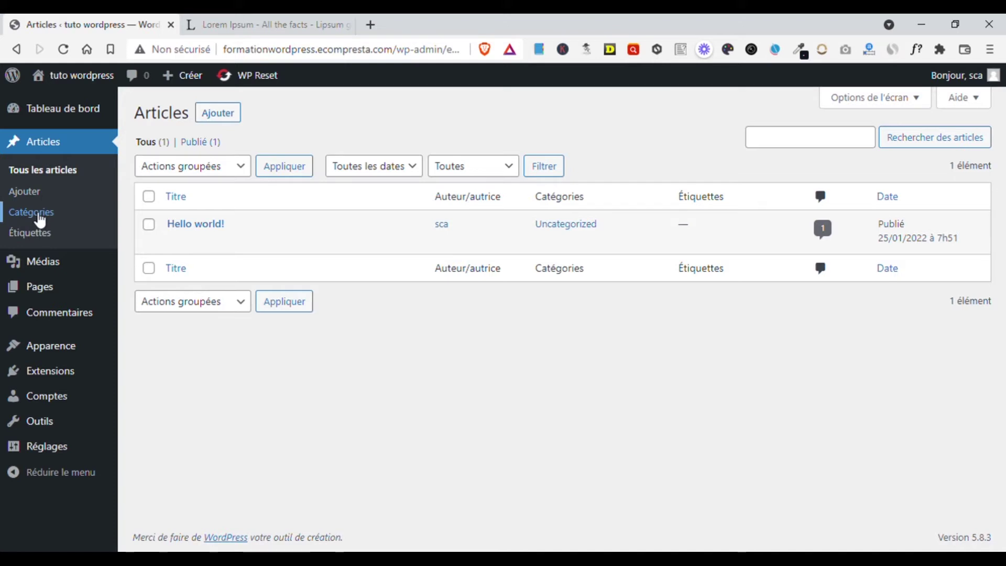
pyautogui.moveTo(196, 241)
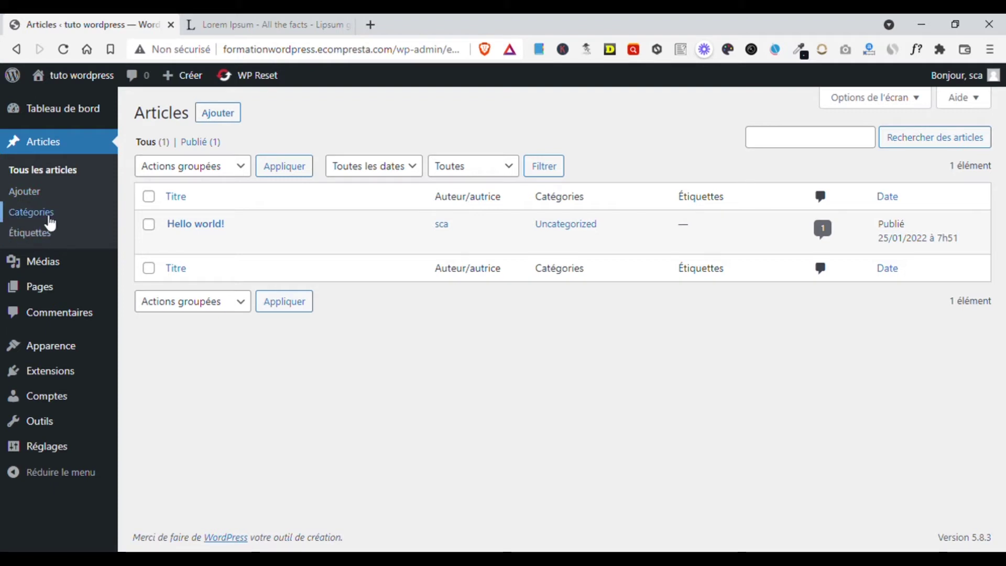
pyautogui.moveTo(452, 247)
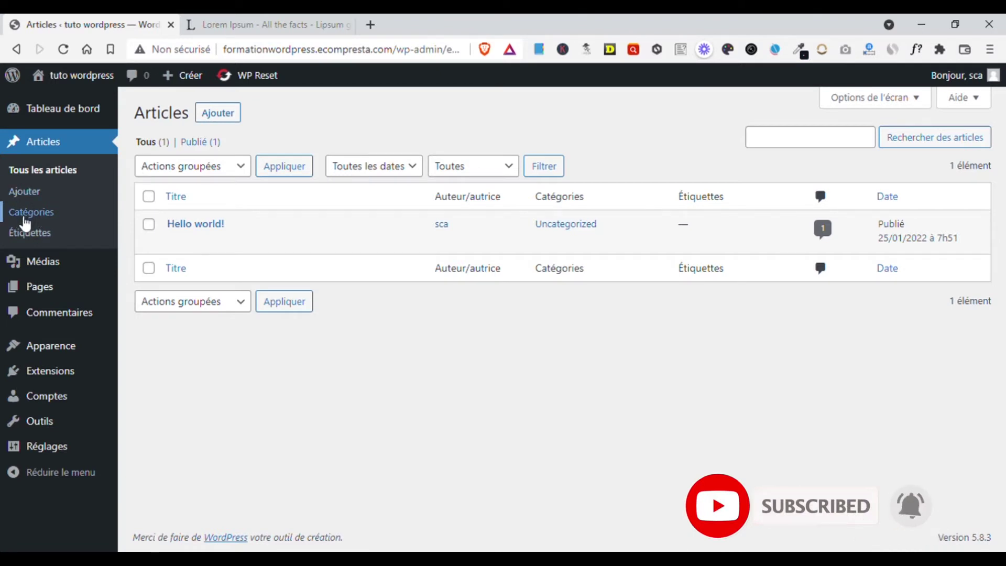
# Open the media library, followed by the list of all pages
pyautogui.moveTo(45, 272)
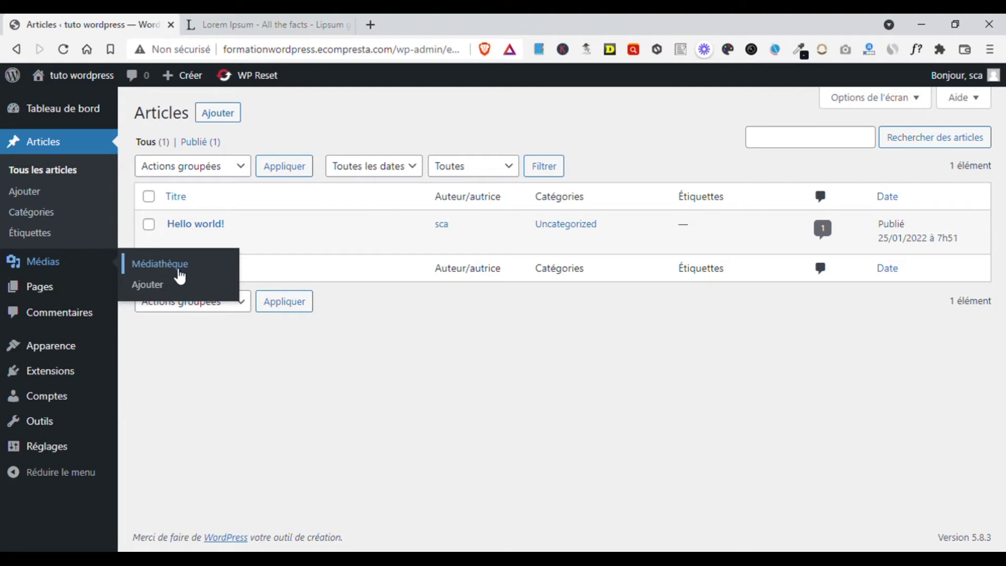
pyautogui.click(45, 270)
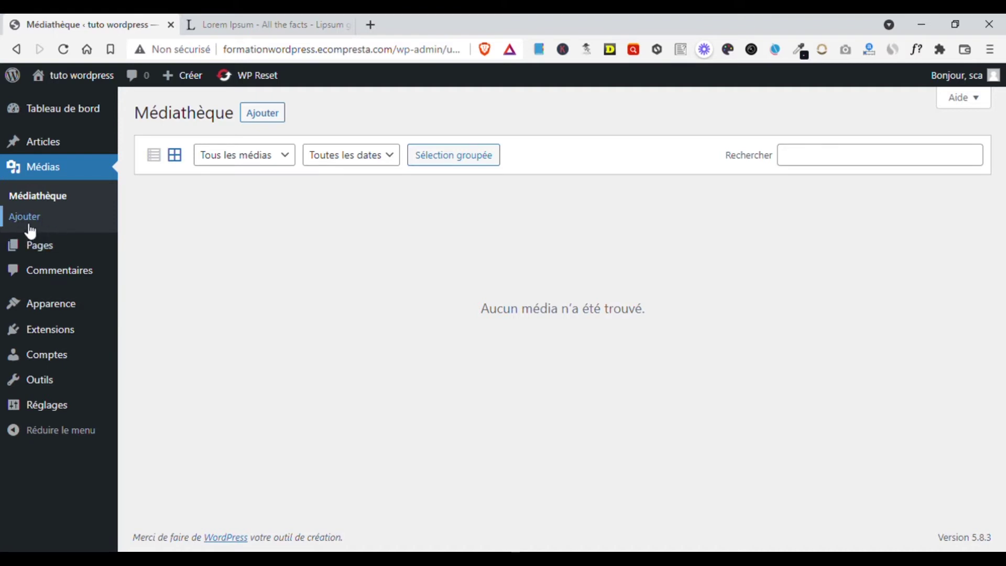
pyautogui.moveTo(45, 256)
pyautogui.click(43, 253)
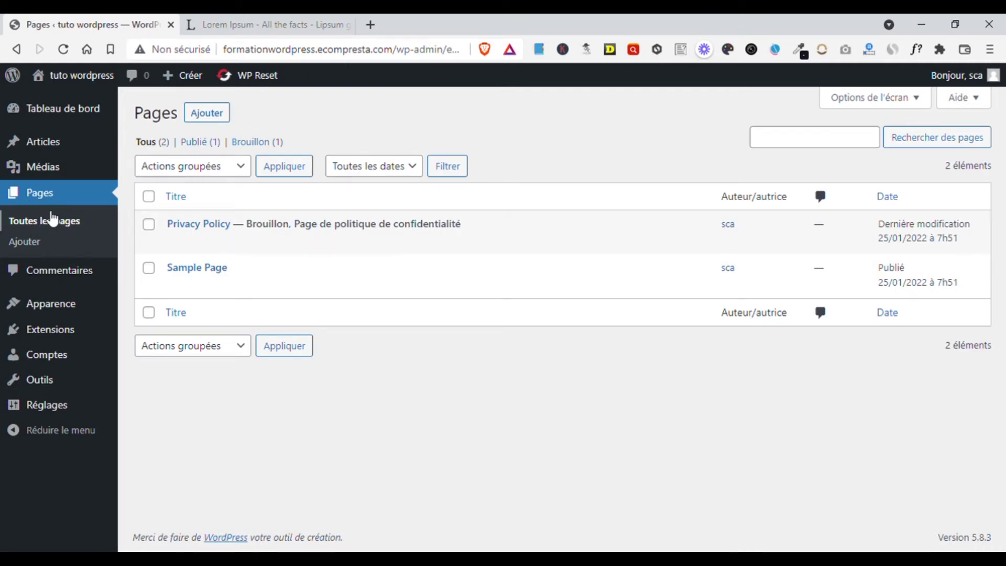
# Highlight the draft status and the "Page de politique de confidentialité" label of the Privacy Policy page in the list
pyautogui.moveTo(262, 236)
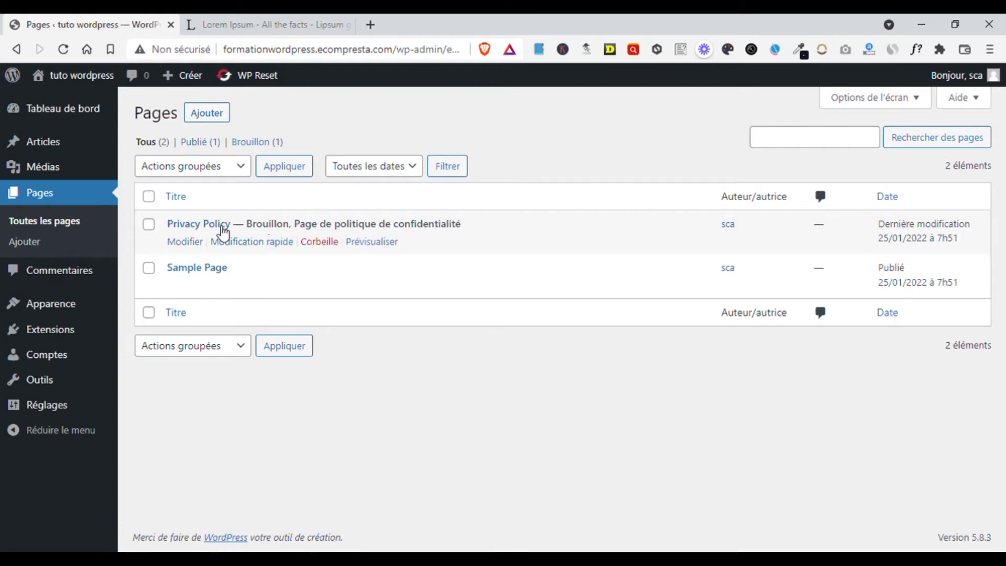
pyautogui.moveTo(246, 230); pyautogui.dragTo(297, 233)
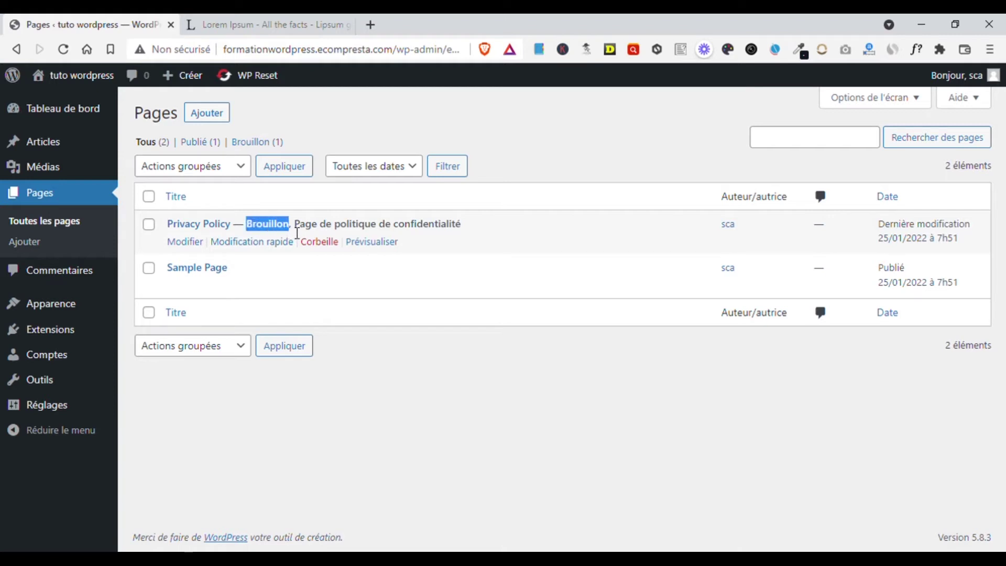
pyautogui.click(249, 235)
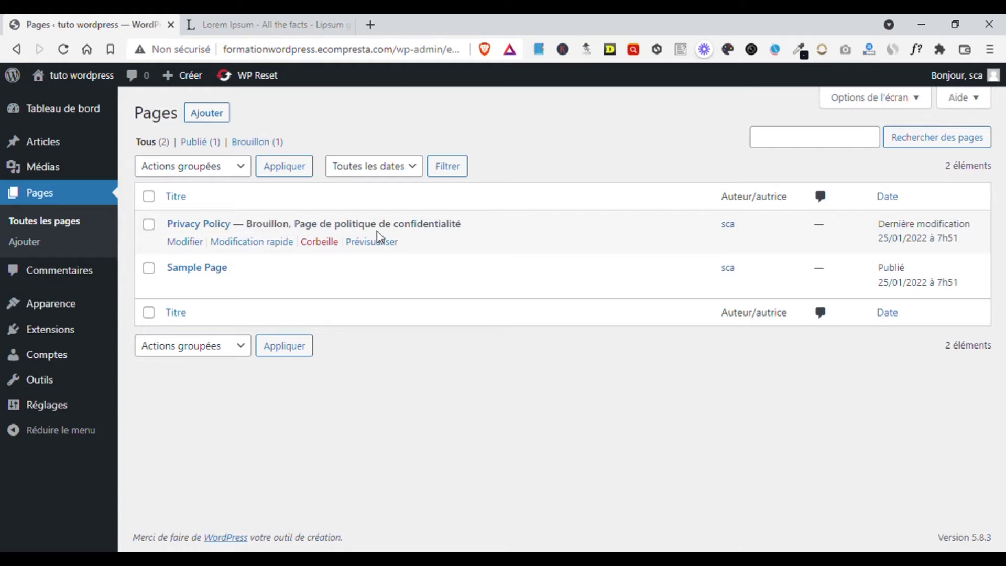
pyautogui.moveTo(296, 229); pyautogui.dragTo(483, 235)
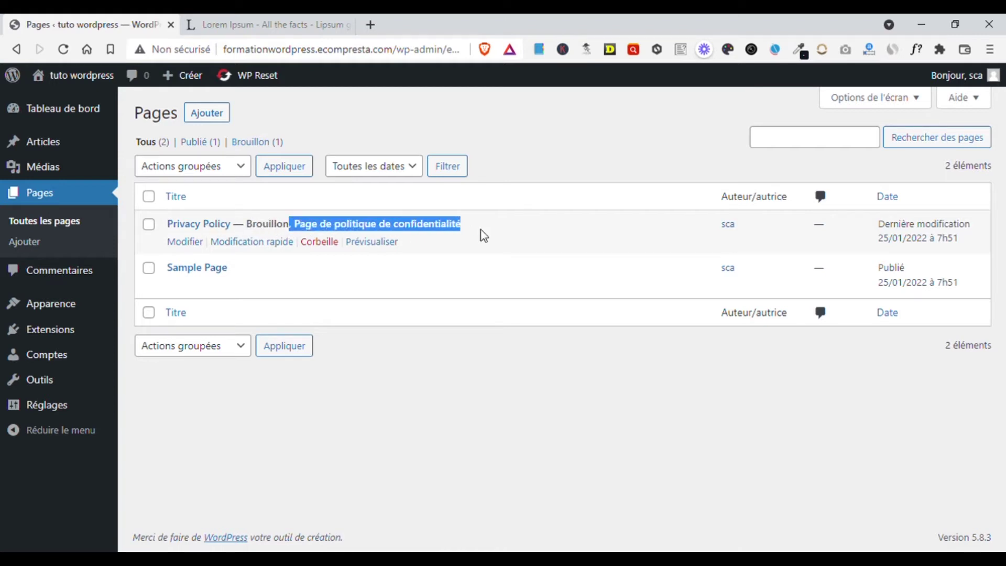
# Open the Privacy Policy page in the editor and look through its suggested text from beginning to end
pyautogui.click(212, 231)
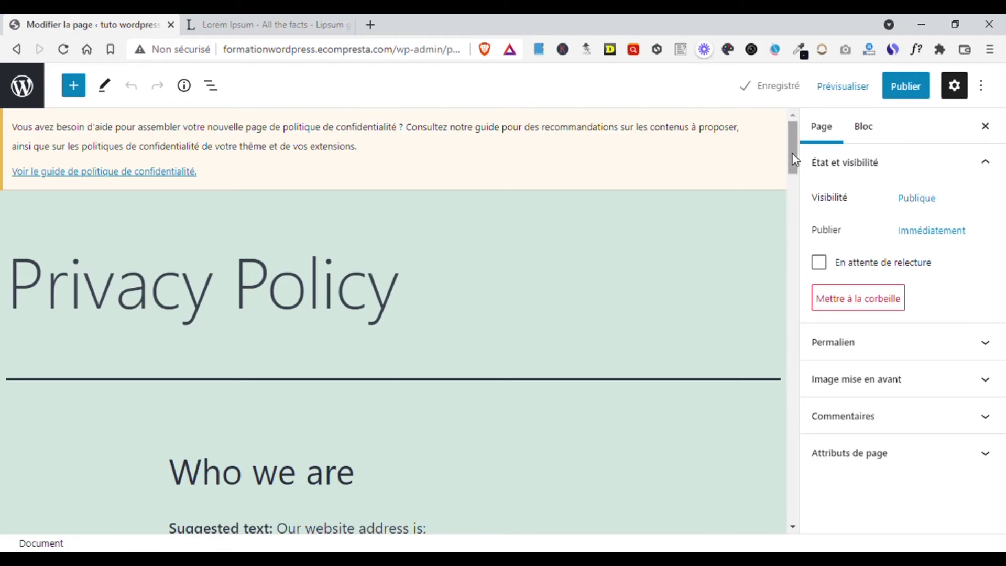
pyautogui.scroll(-10, 768, 246)
pyautogui.scroll(5, 768, 220)
pyautogui.scroll(-8, 760, 252)
pyautogui.scroll(-20, 756, 278)
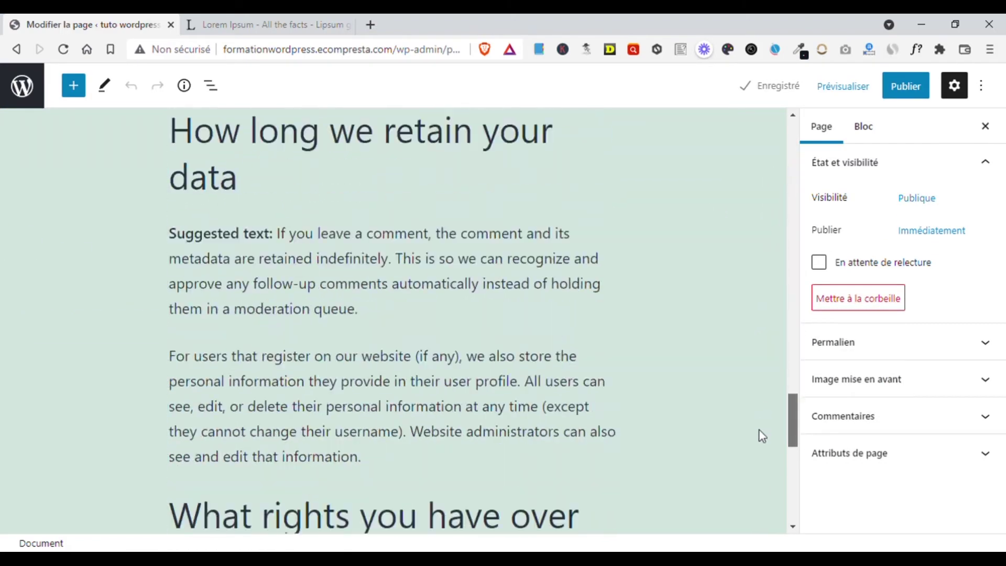
pyautogui.scroll(20, 760, 520)
pyautogui.scroll(4, 766, 199)
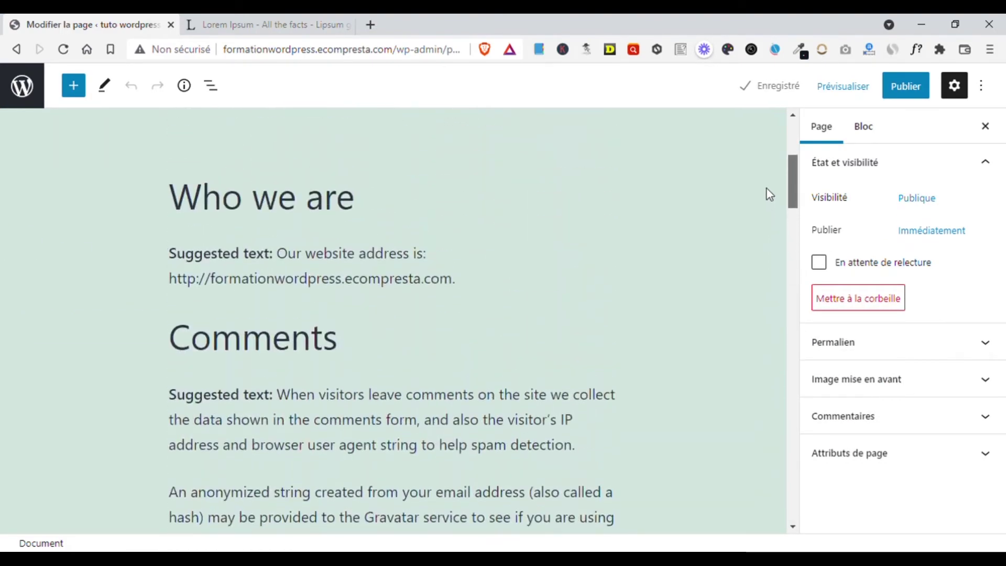
pyautogui.scroll(5, 632, 154)
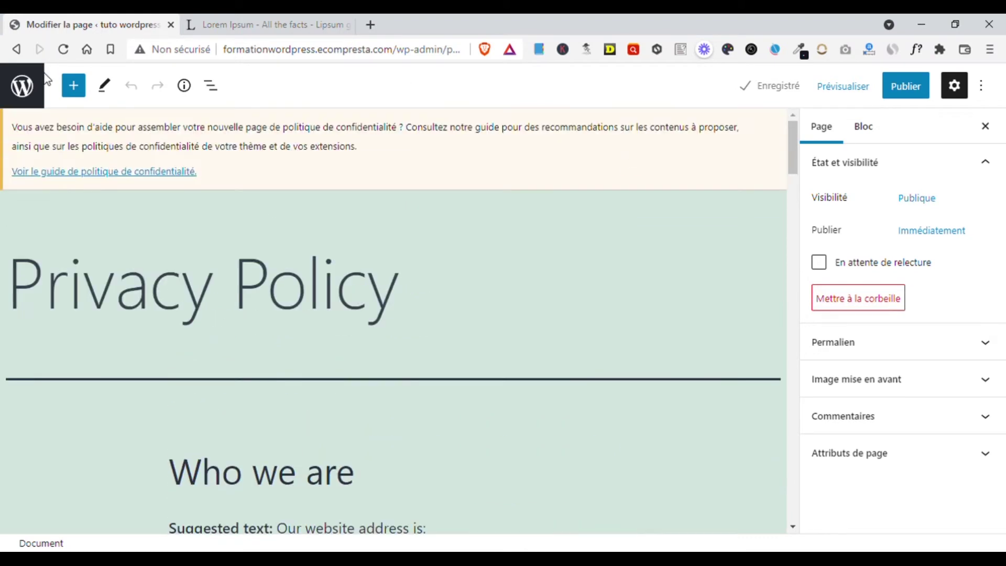
# Return to the list of pages and filter it by published pages, followed by drafts
pyautogui.click(23, 86)
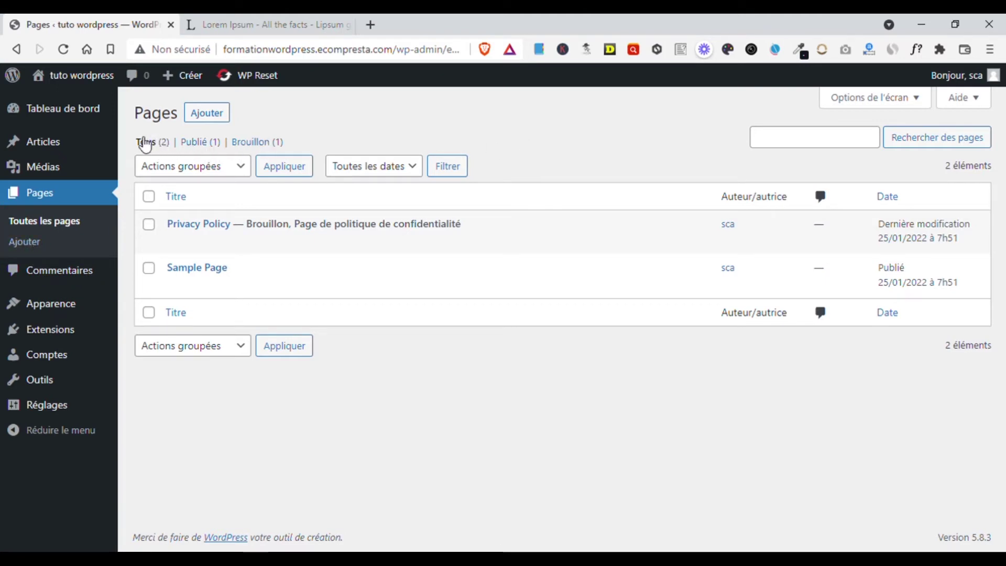
pyautogui.click(207, 148)
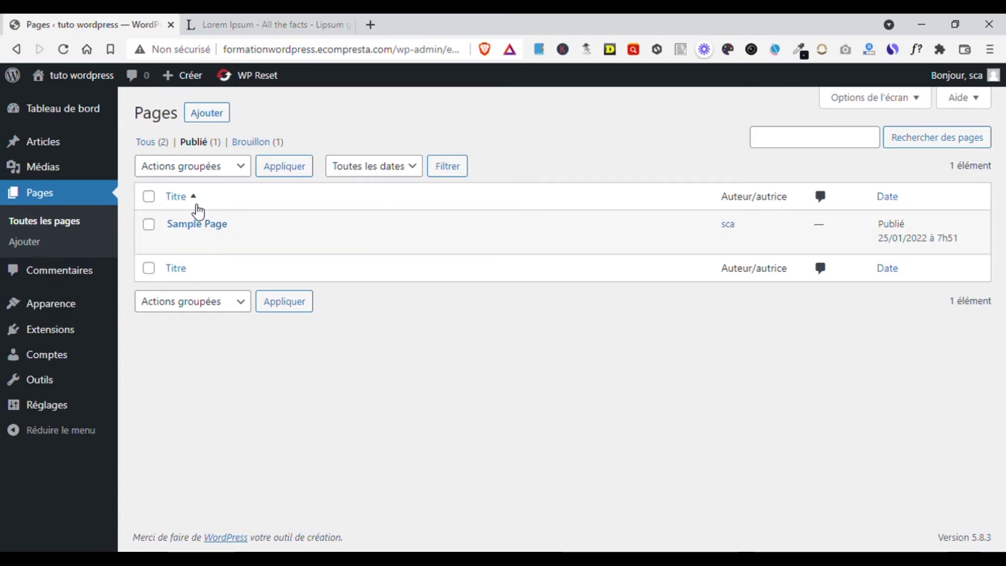
pyautogui.click(262, 144)
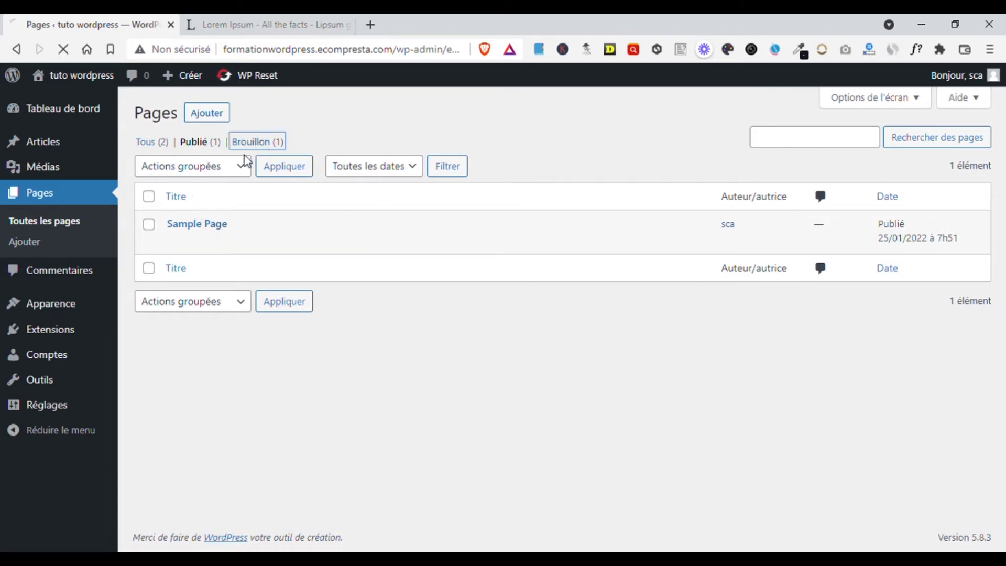
# Use quick edit to set the Privacy Policy page's state to Publié and save the change
pyautogui.moveTo(241, 223)
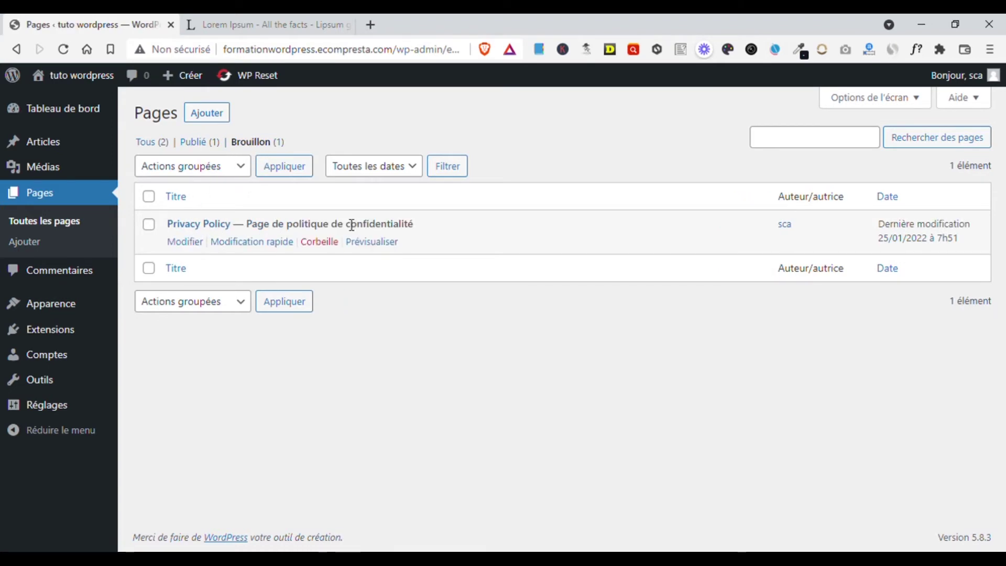
pyautogui.click(244, 244)
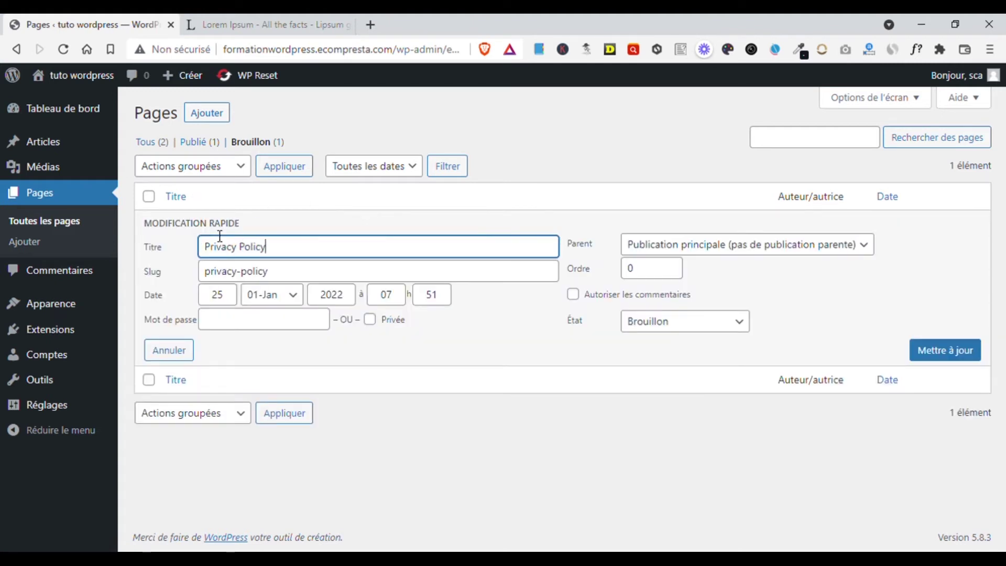
pyautogui.click(179, 352)
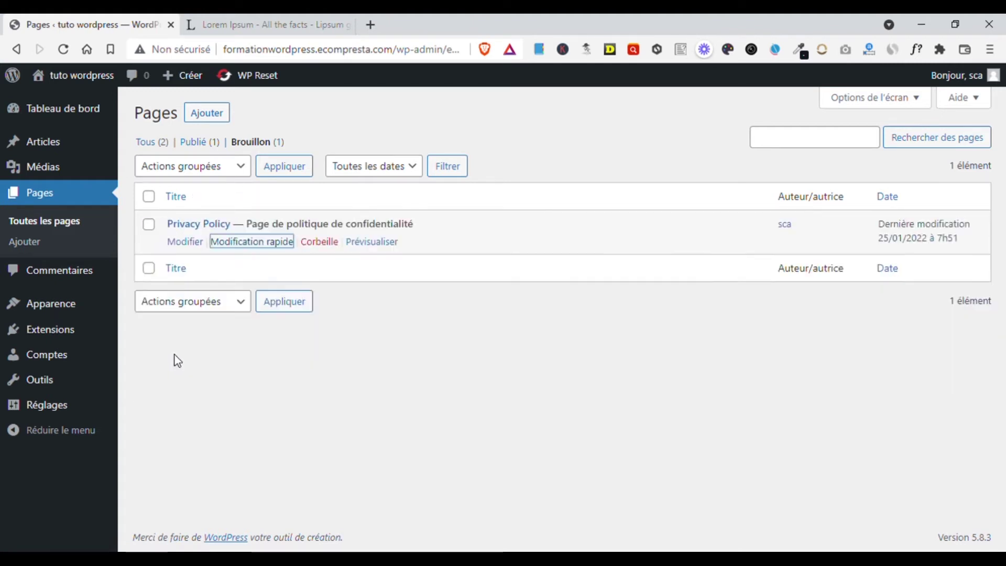
pyautogui.click(248, 250)
pyautogui.click(673, 324)
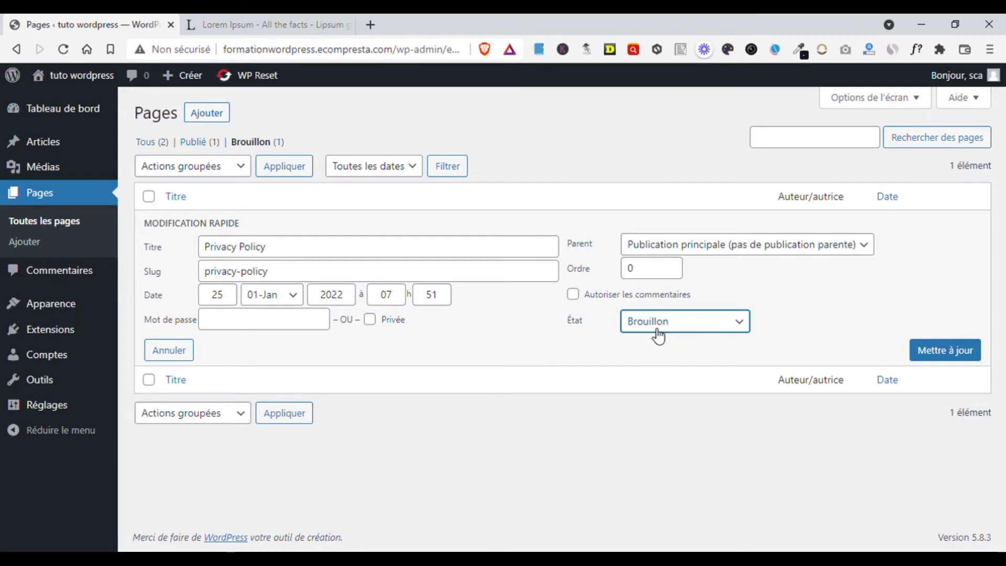
pyautogui.click(655, 341)
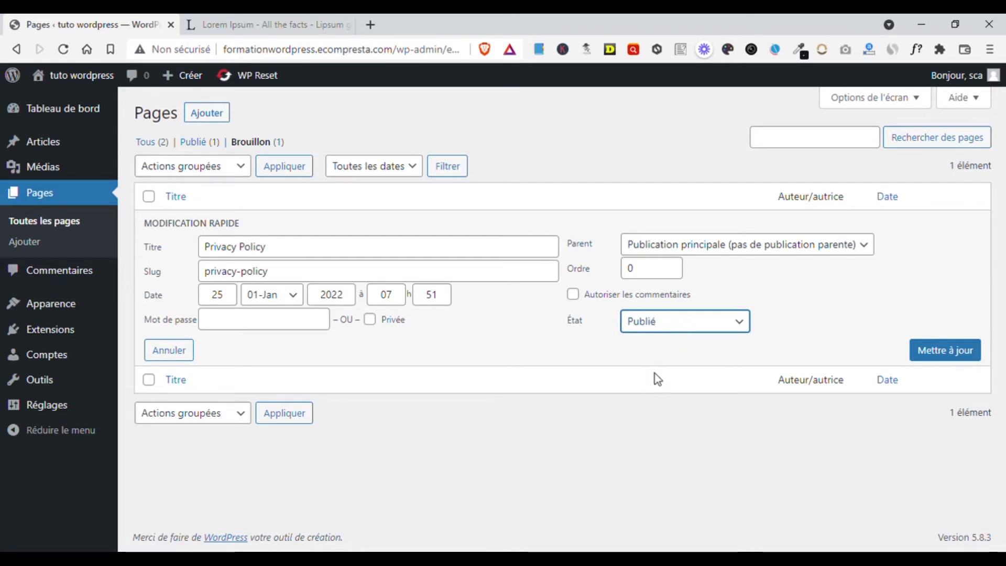
pyautogui.press('Return')
# List all pages and use quick edit to set the Privacy Policy page's state to Brouillon, saving the change
pyautogui.click(152, 142)
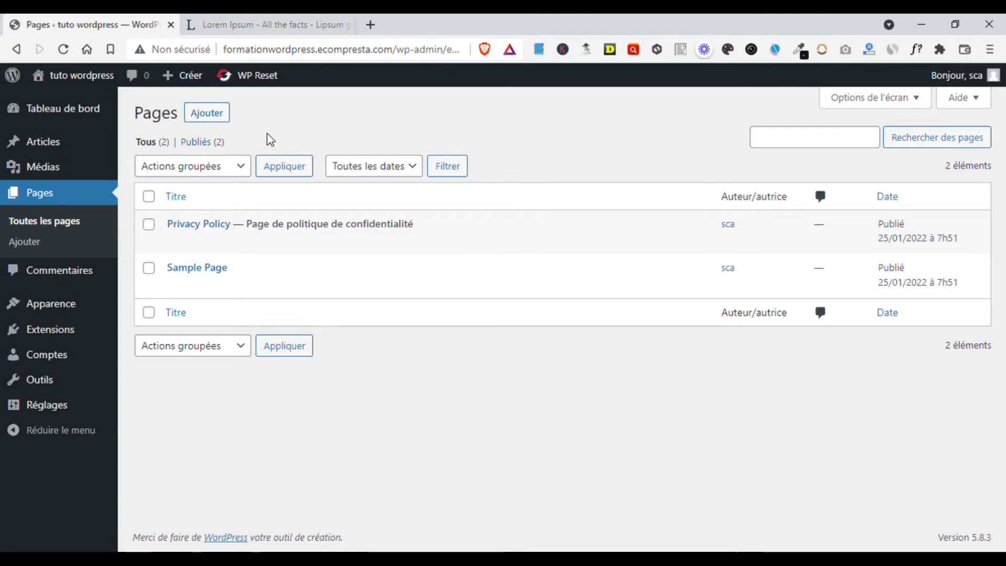
pyautogui.click(260, 242)
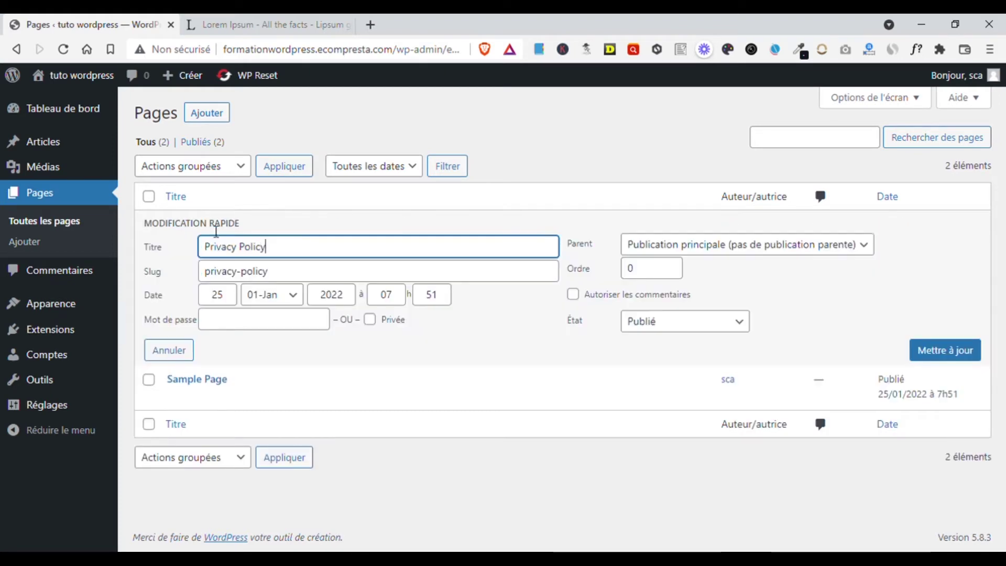
pyautogui.click(673, 331)
pyautogui.click(648, 376)
pyautogui.click(938, 350)
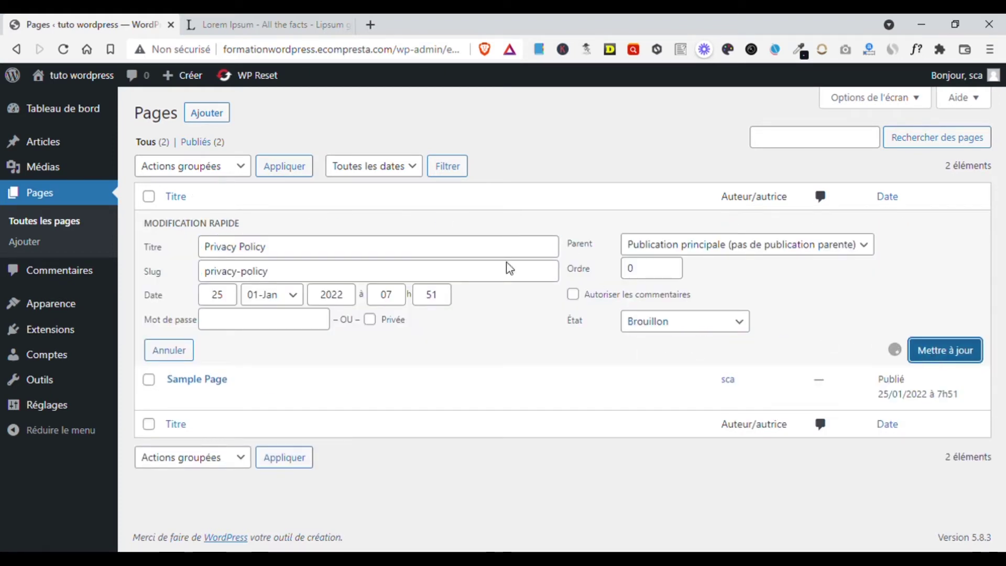
# Reload the list of all pages and filter it to show only drafts
pyautogui.click(163, 148)
pyautogui.click(282, 144)
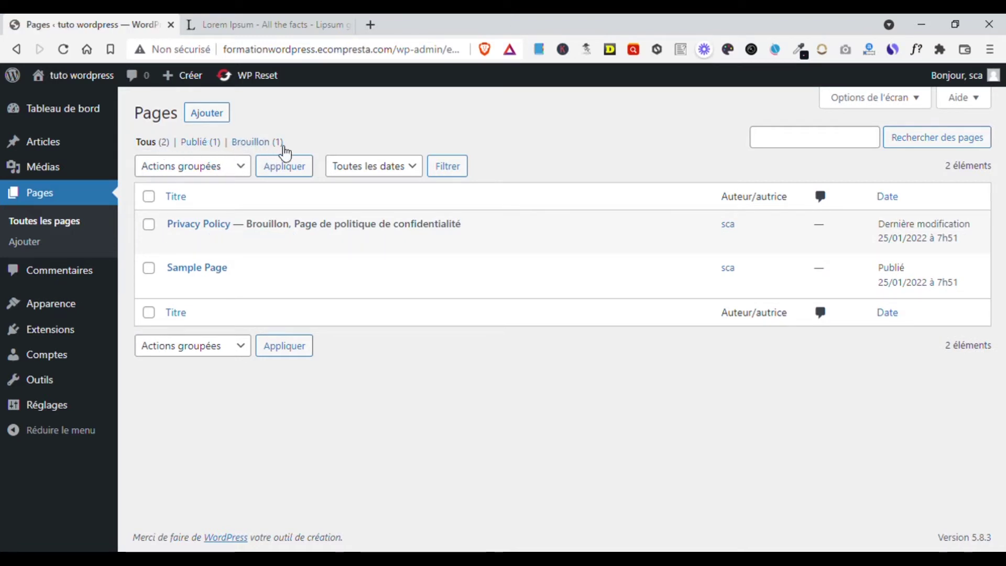
pyautogui.click(256, 147)
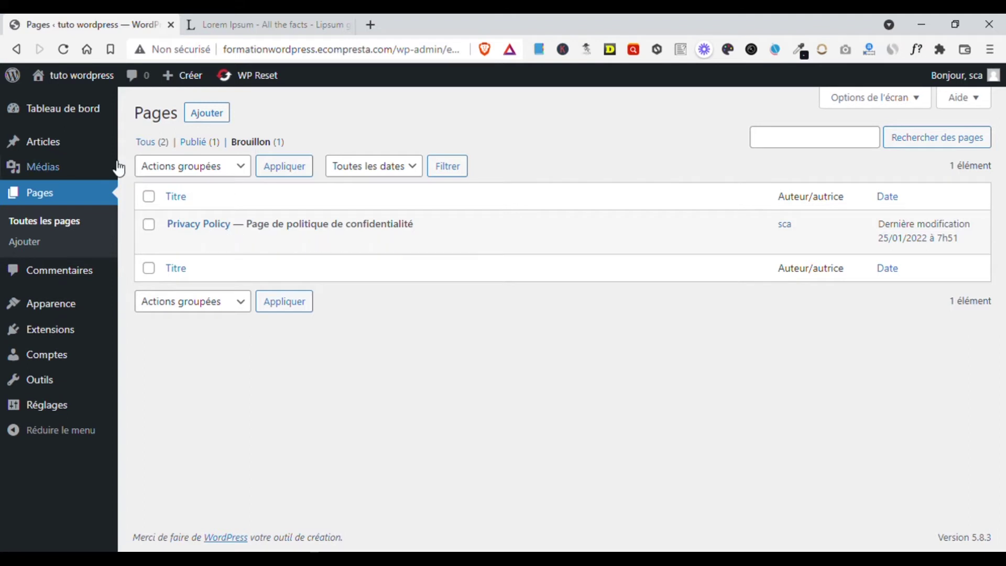
# List all pages, choose the Mettre à la corbeille bulk action for the Privacy Policy page, and deselect the page without applying it
pyautogui.click(157, 143)
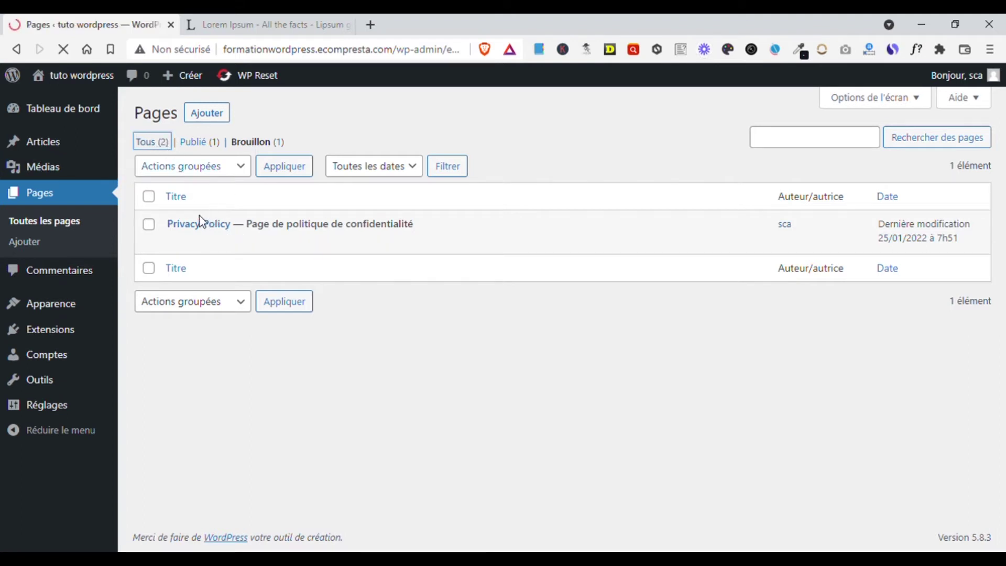
pyautogui.click(149, 224)
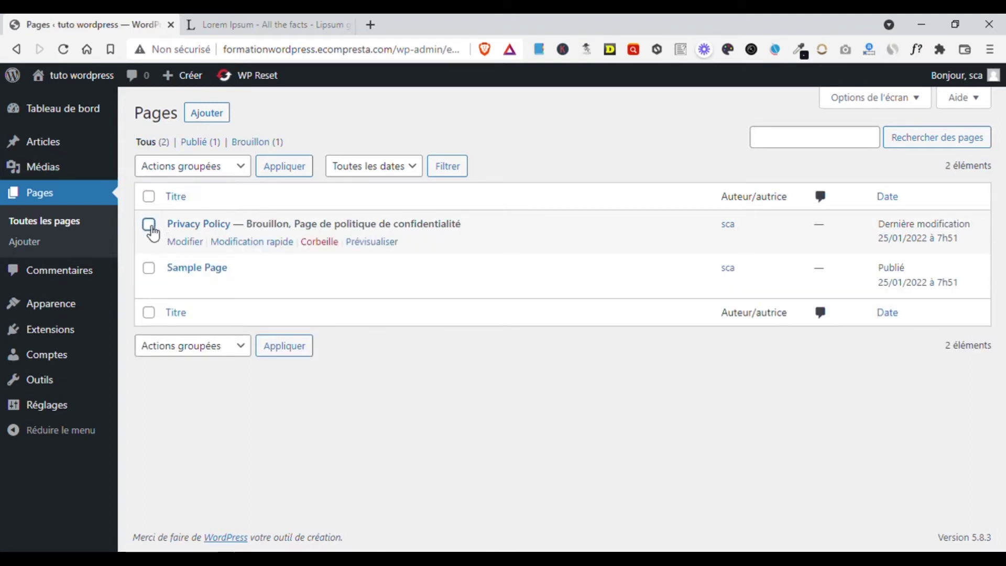
pyautogui.click(190, 172)
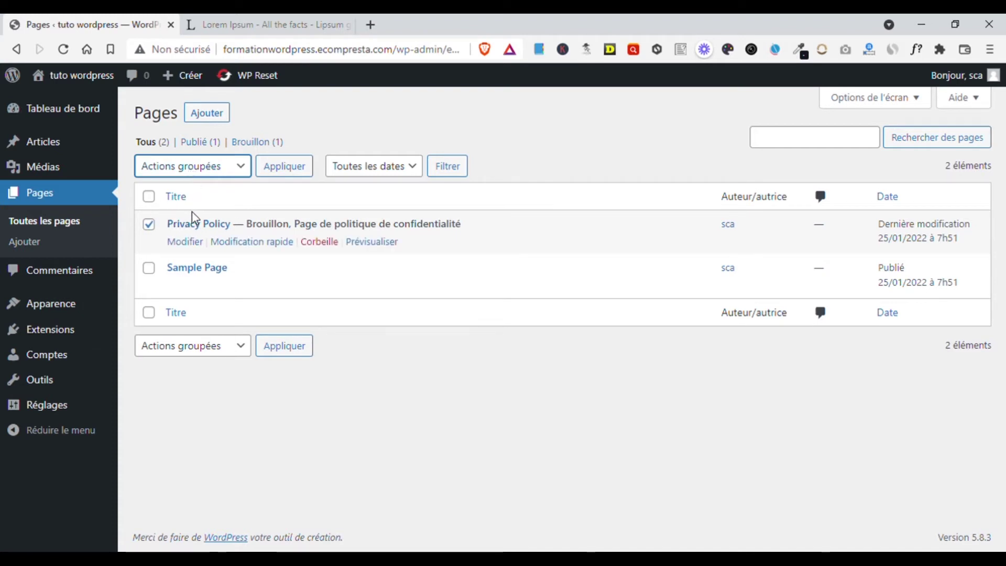
pyautogui.press('Down')
pyautogui.press('Down')
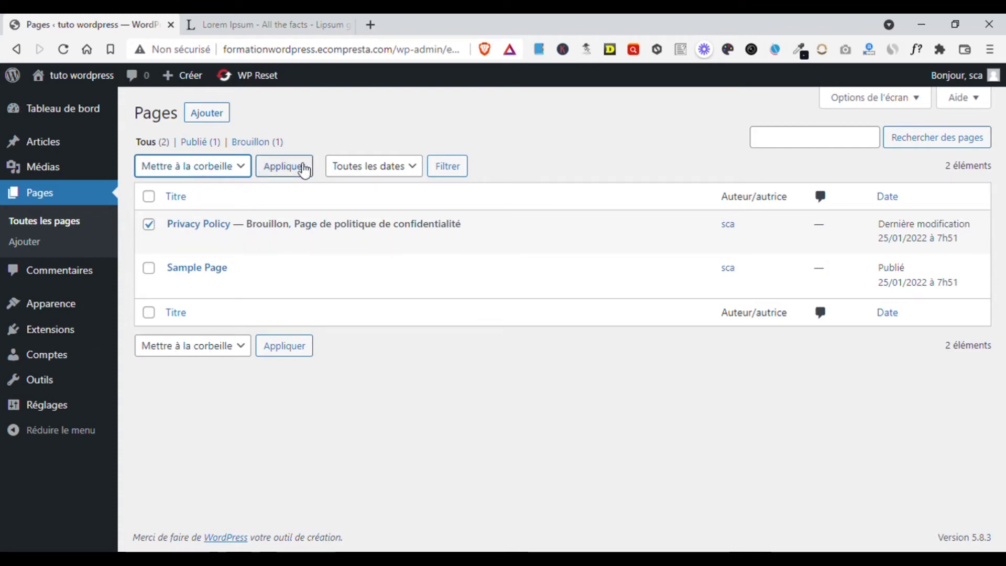
pyautogui.click(149, 225)
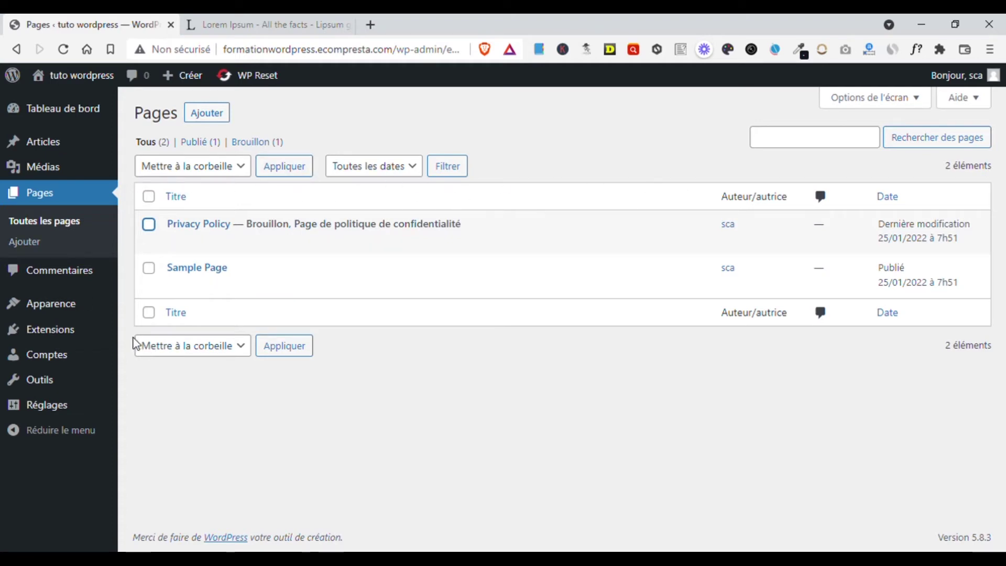
# Open the list of comments and review the text of the sample comment
pyautogui.click(87, 279)
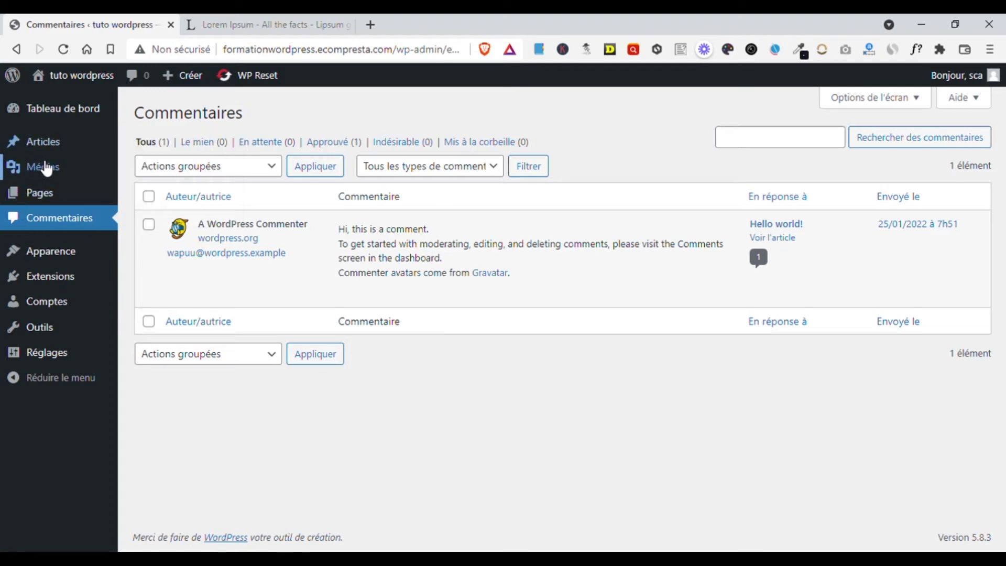
pyautogui.moveTo(47, 152)
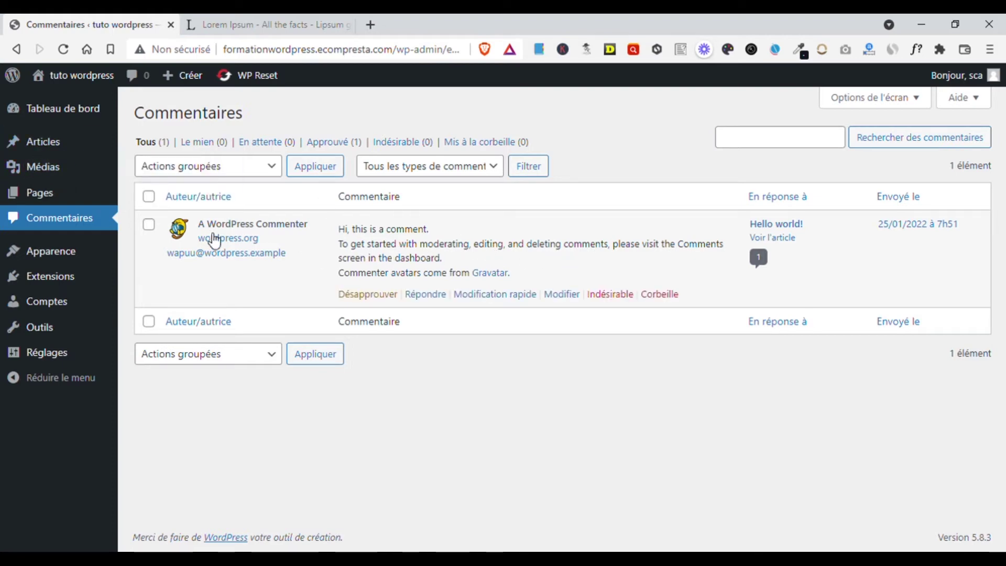
pyautogui.moveTo(352, 229); pyautogui.dragTo(482, 252)
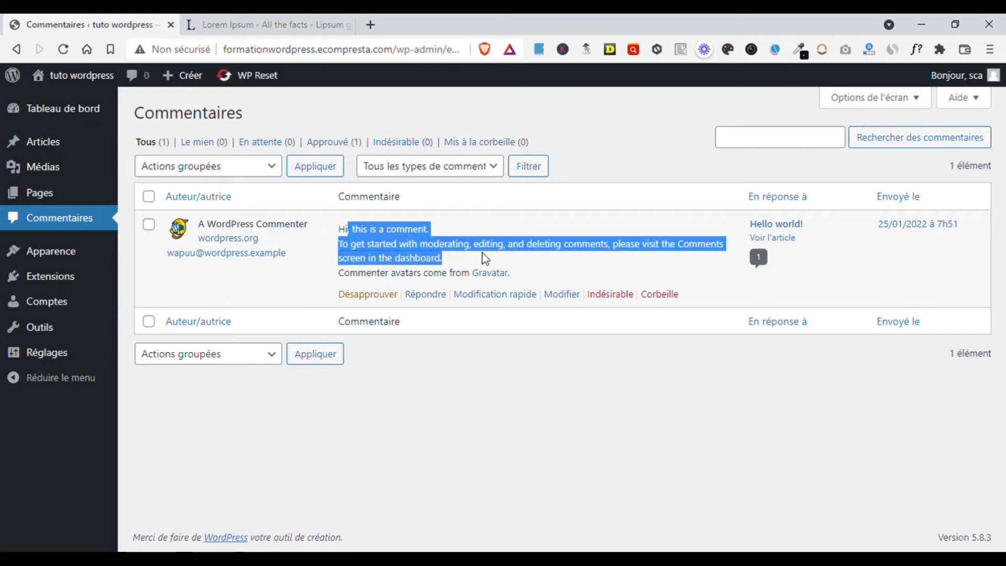
pyautogui.click(409, 252)
# Open the articles list in a separate browser tab, look at it briefly, and return to the comments list
pyautogui.moveTo(51, 202)
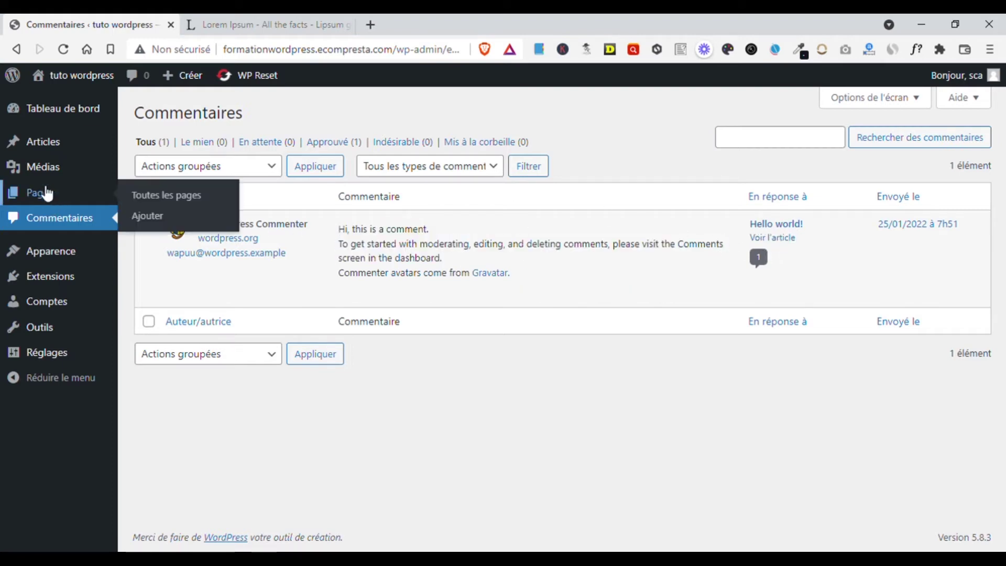
pyautogui.middleClick(195, 150)
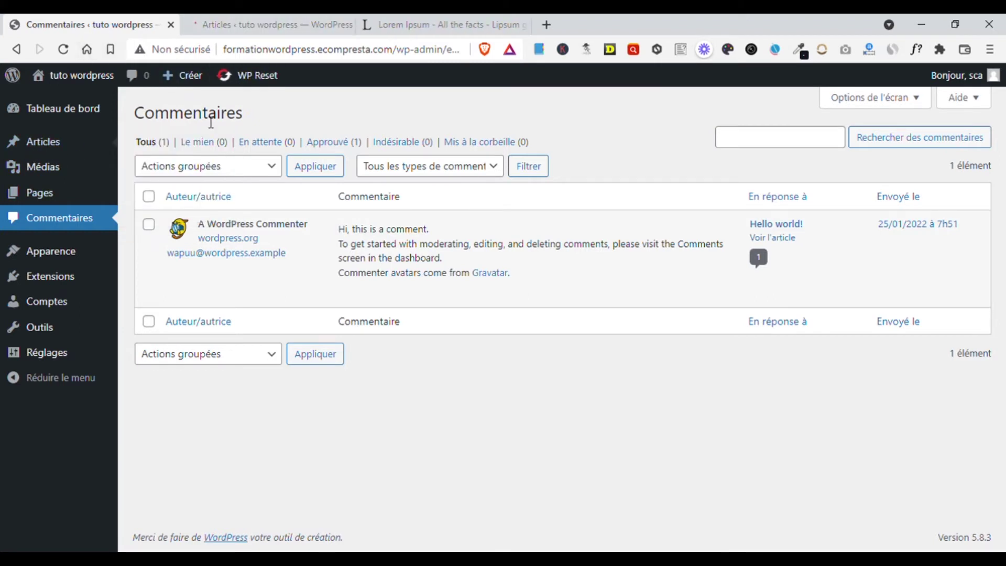
pyautogui.click(272, 20)
pyautogui.click(65, 23)
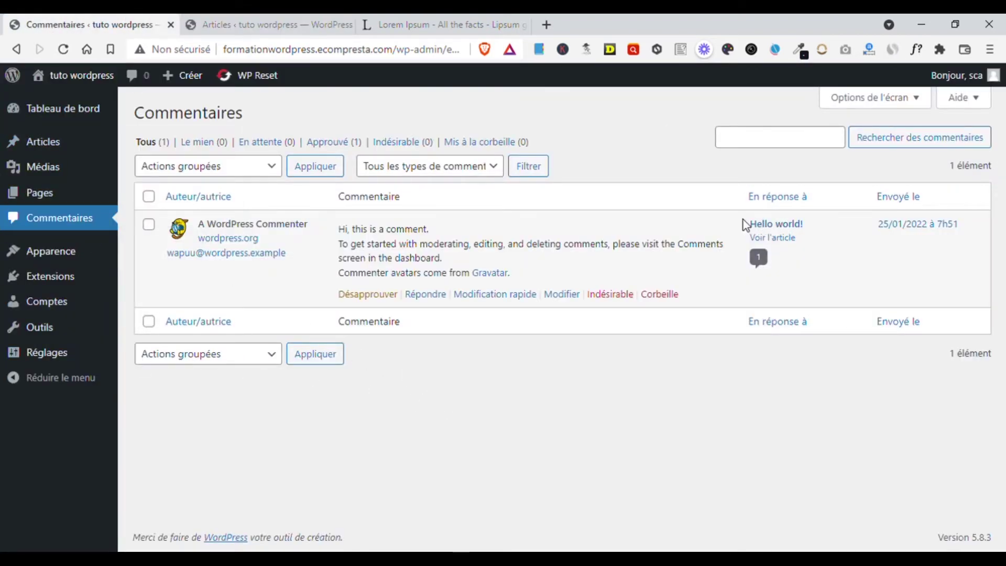
# View the Hello world! article on the site from its comment and go back to the comments list
pyautogui.moveTo(744, 219); pyautogui.dragTo(810, 224)
pyautogui.click(771, 237)
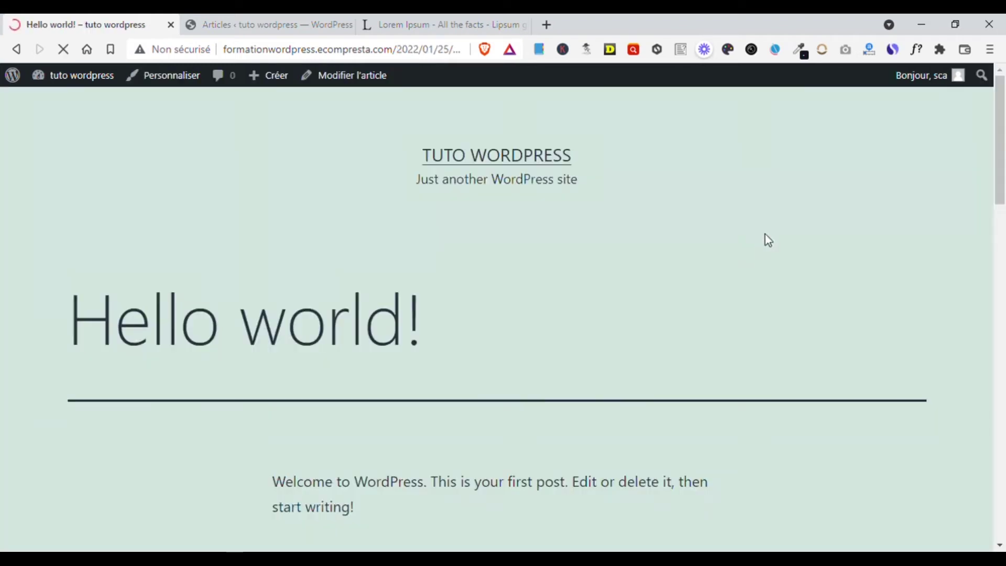
pyautogui.click(16, 49)
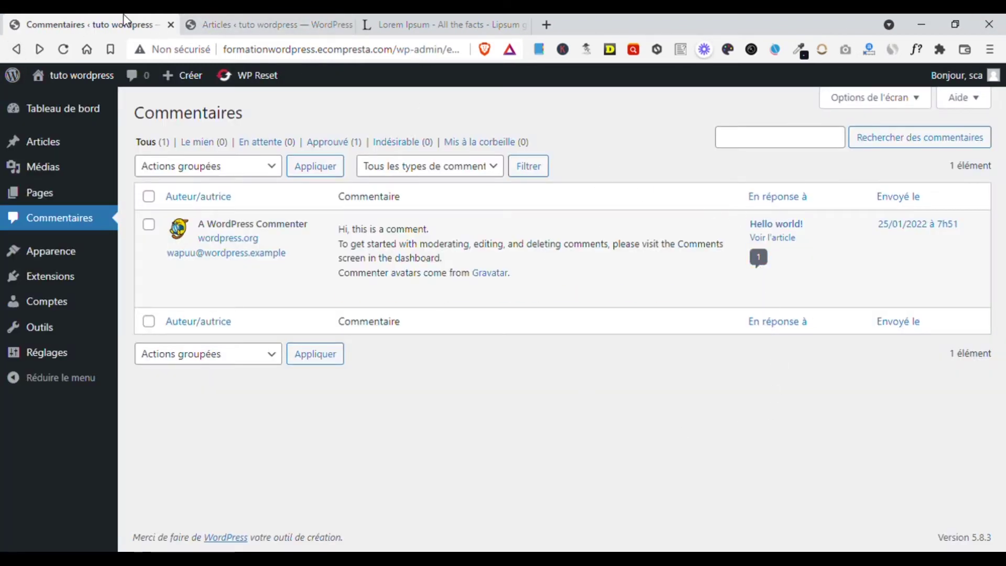
# Check the articles list in its separate browser tab, close that tab, and review the sample comment's author and text
pyautogui.click(293, 21)
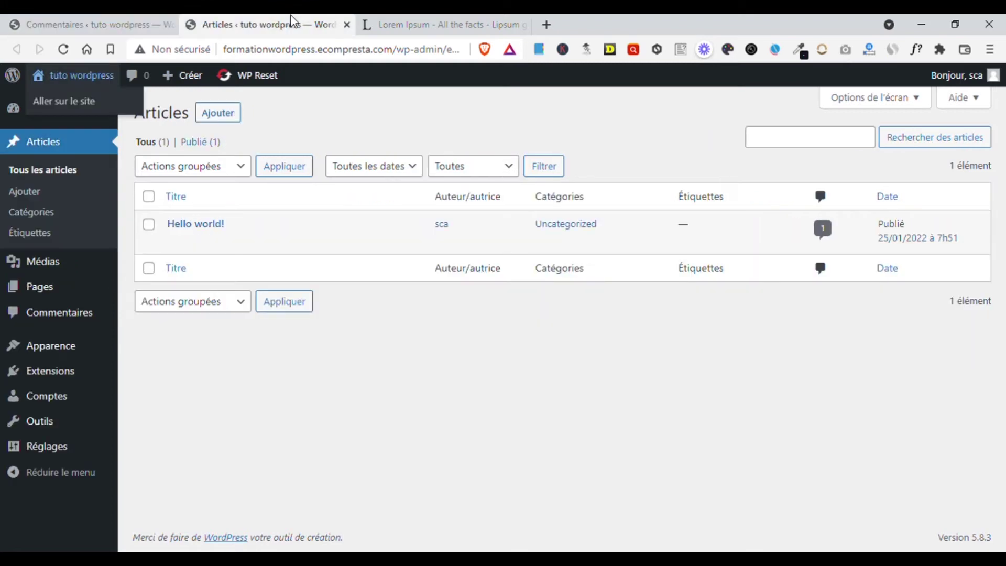
pyautogui.click(347, 27)
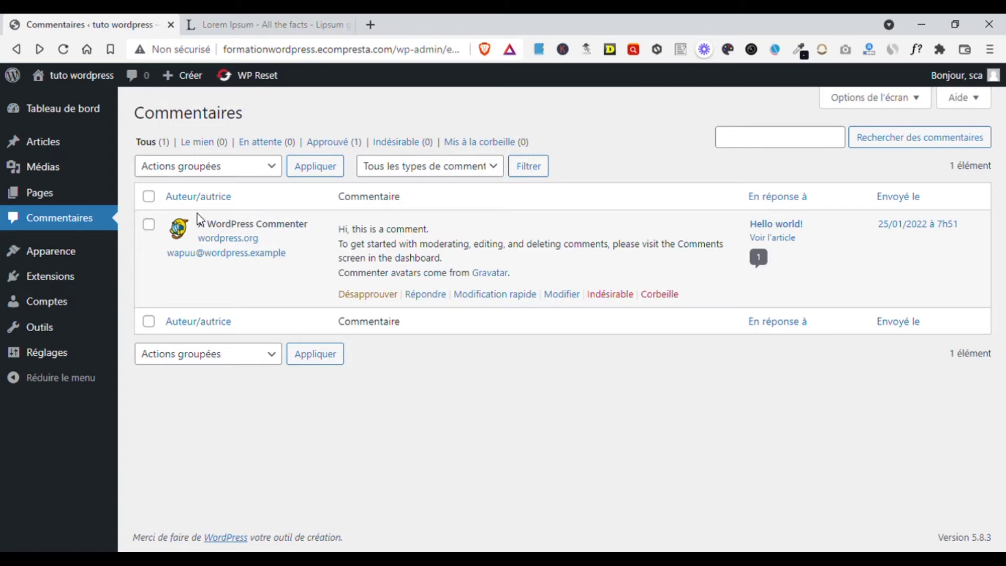
pyautogui.moveTo(238, 237); pyautogui.dragTo(313, 231)
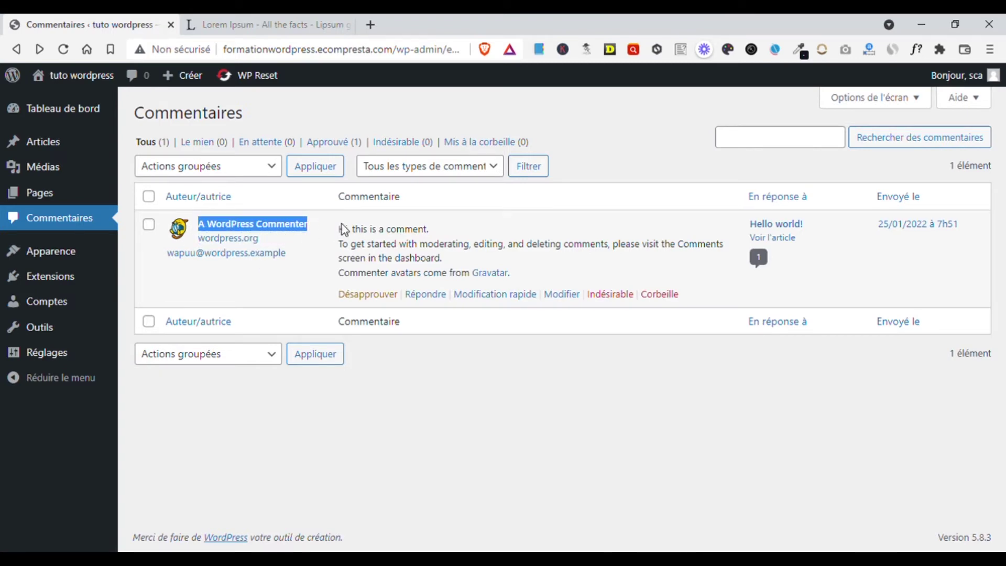
pyautogui.moveTo(339, 233); pyautogui.dragTo(448, 258)
pyautogui.click(420, 259)
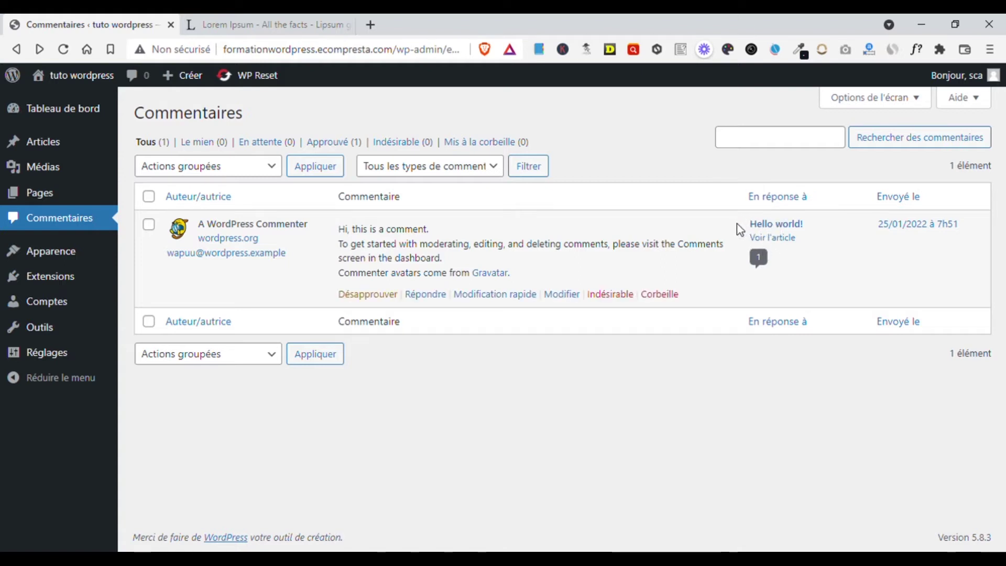
# Open the commented Hello world! article in the block editor, look through it, and return to the comments list
pyautogui.moveTo(744, 225); pyautogui.dragTo(802, 231)
pyautogui.click(838, 228)
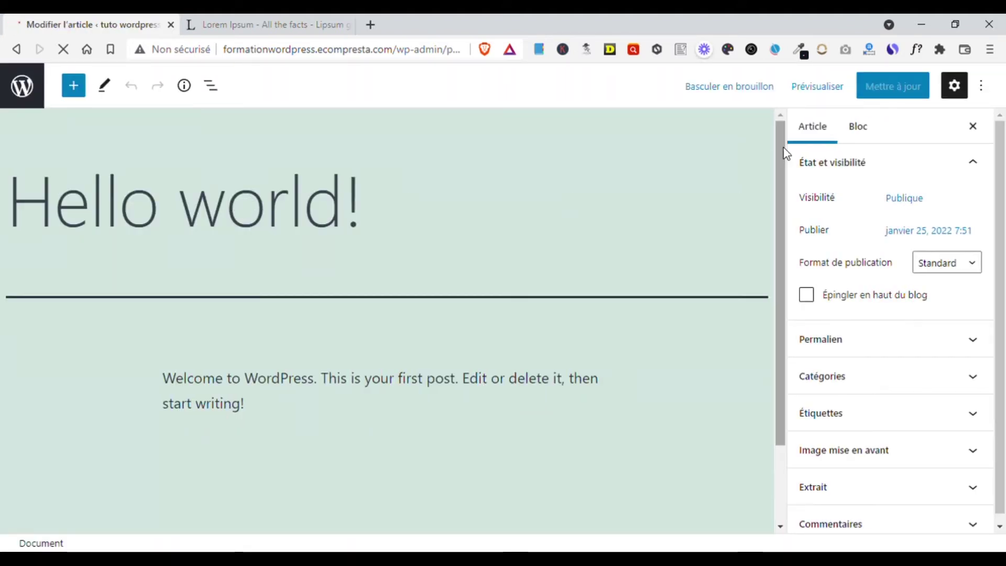
pyautogui.scroll(-2, 752, 378)
pyautogui.scroll(1, 751, 172)
pyautogui.click(32, 84)
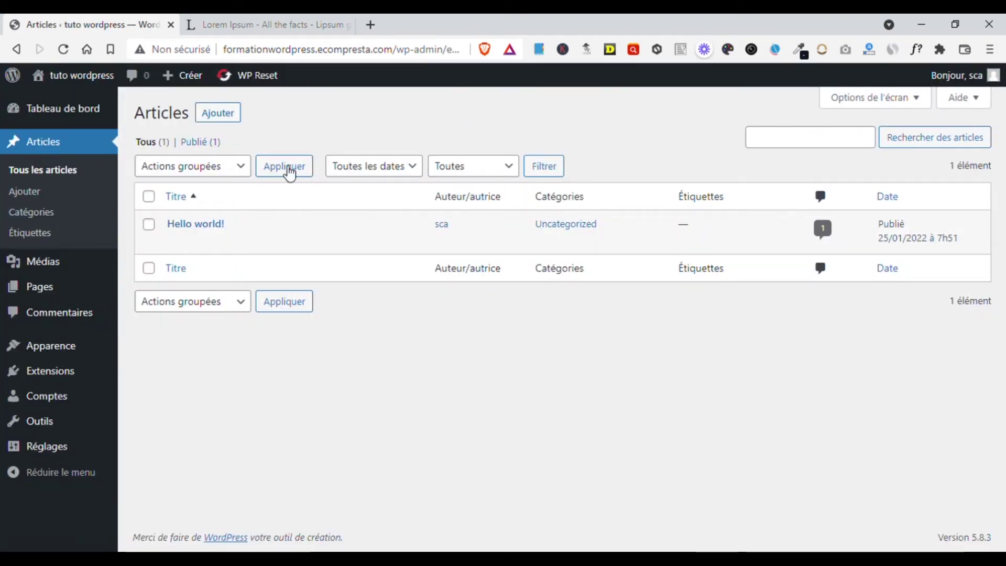
pyautogui.click(52, 315)
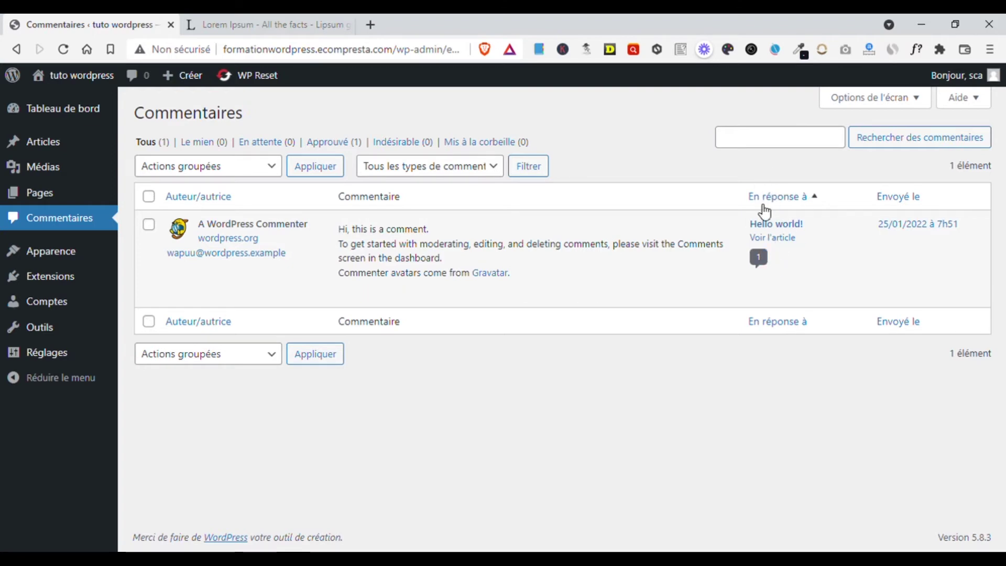
pyautogui.moveTo(772, 233)
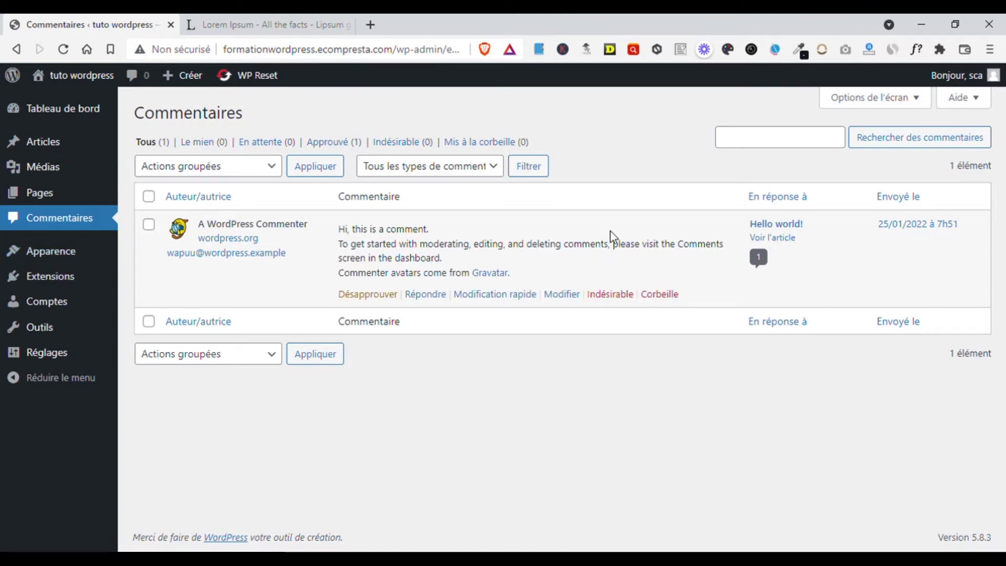
# Open the installed themes and examine the active Twenty Twenty-One theme's preview, description, tags and available customization options
pyautogui.moveTo(89, 279)
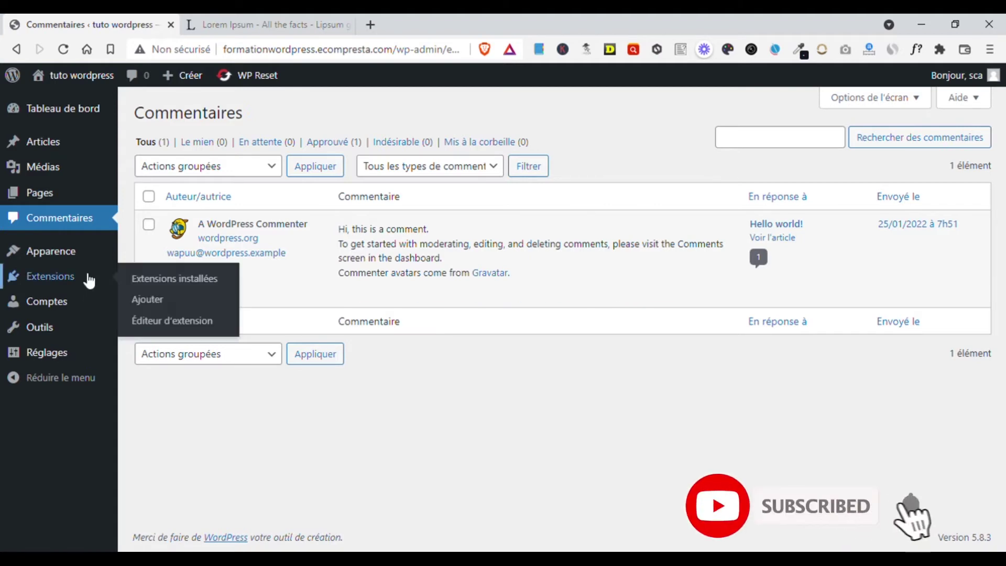
pyautogui.moveTo(56, 257)
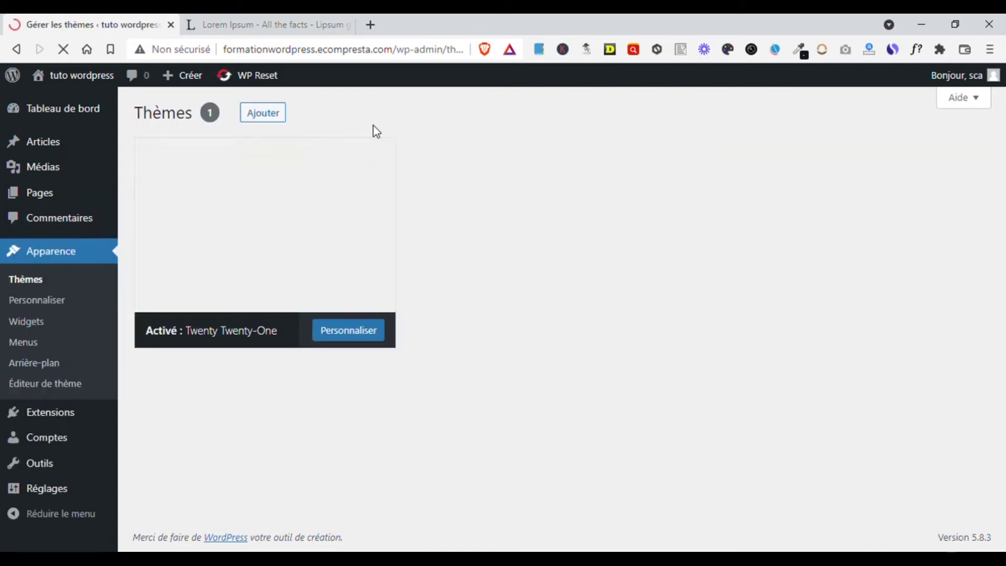
pyautogui.scroll(-2, 297, 259)
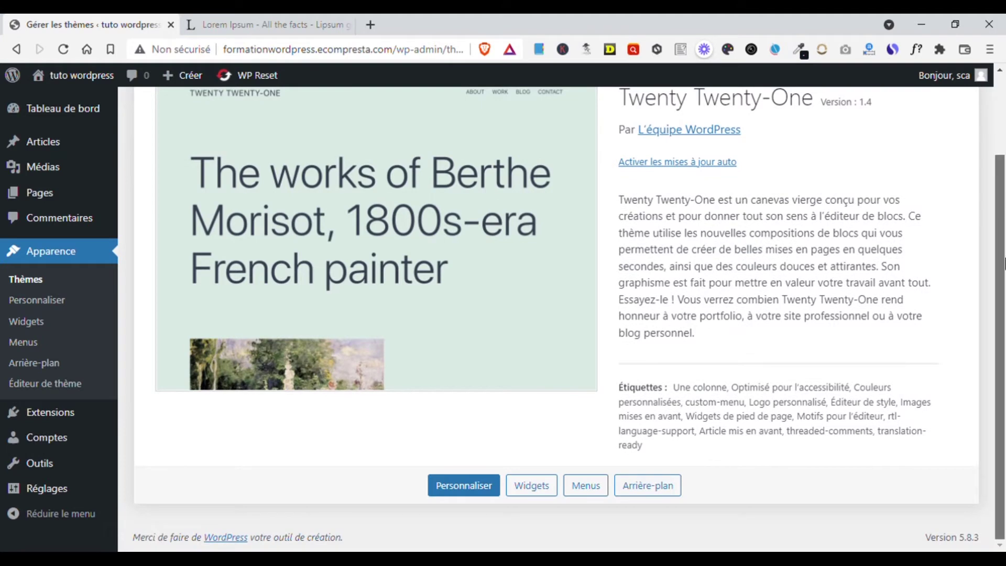
pyautogui.scroll(2, 1003, 182)
pyautogui.scroll(-2, 698, 196)
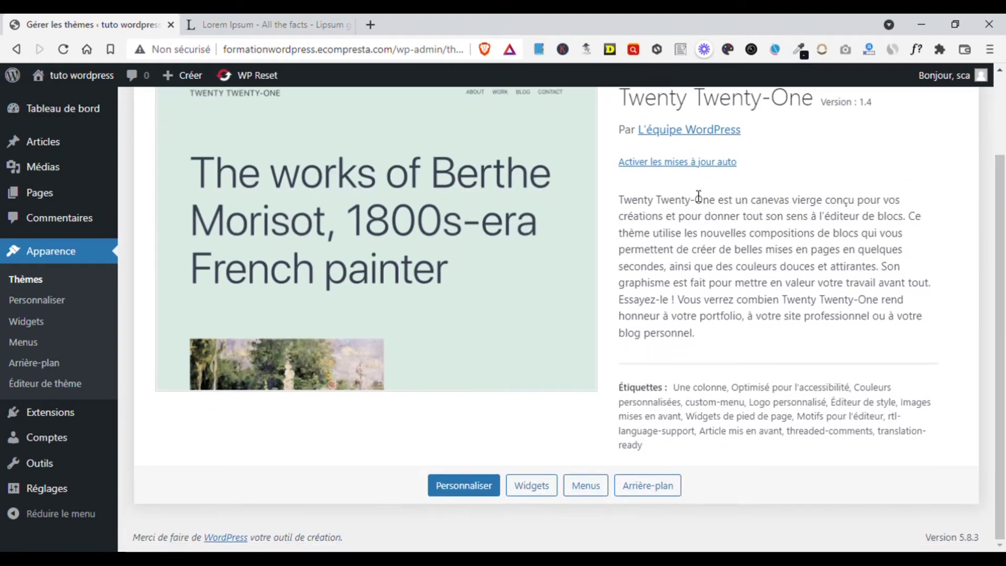
pyautogui.scroll(2, 542, 246)
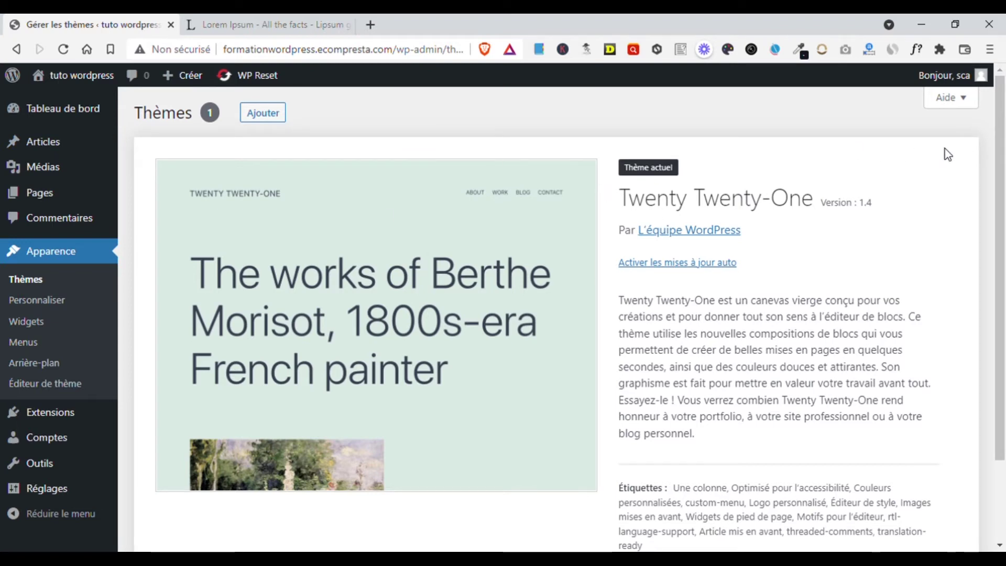
pyautogui.scroll(-2, 1000, 311)
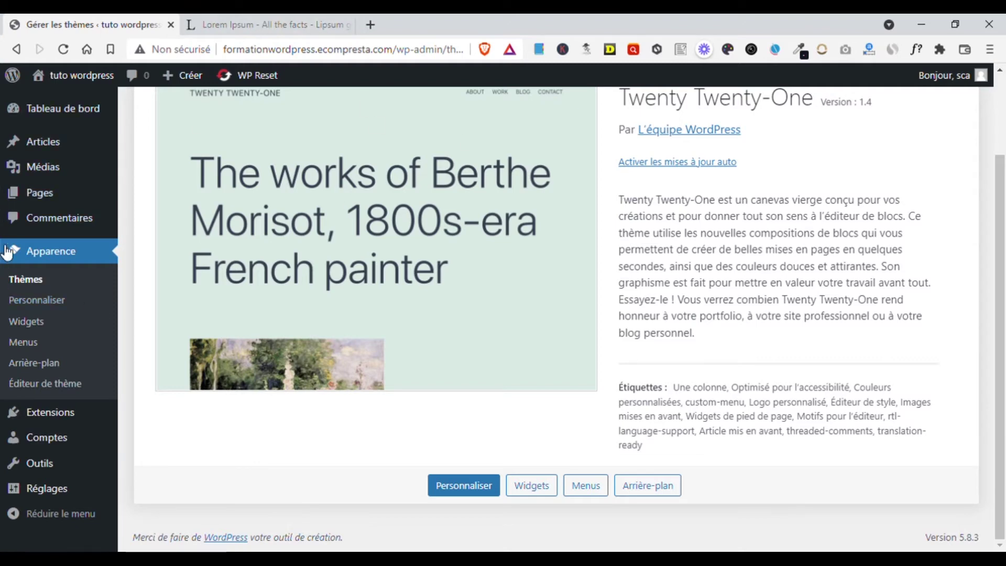
pyautogui.click(1001, 148)
pyautogui.scroll(-2, 1001, 148)
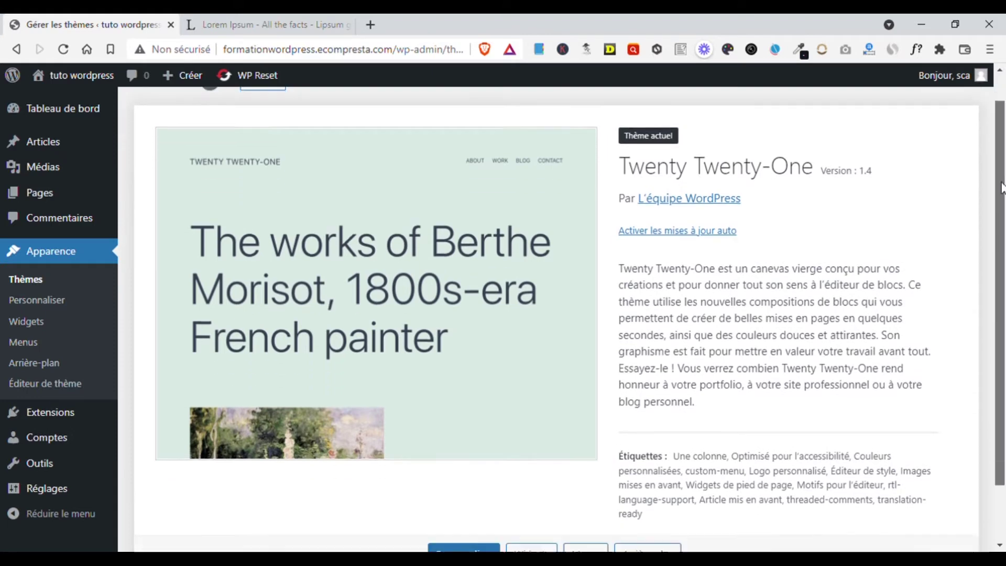
pyautogui.scroll(2, 635, 129)
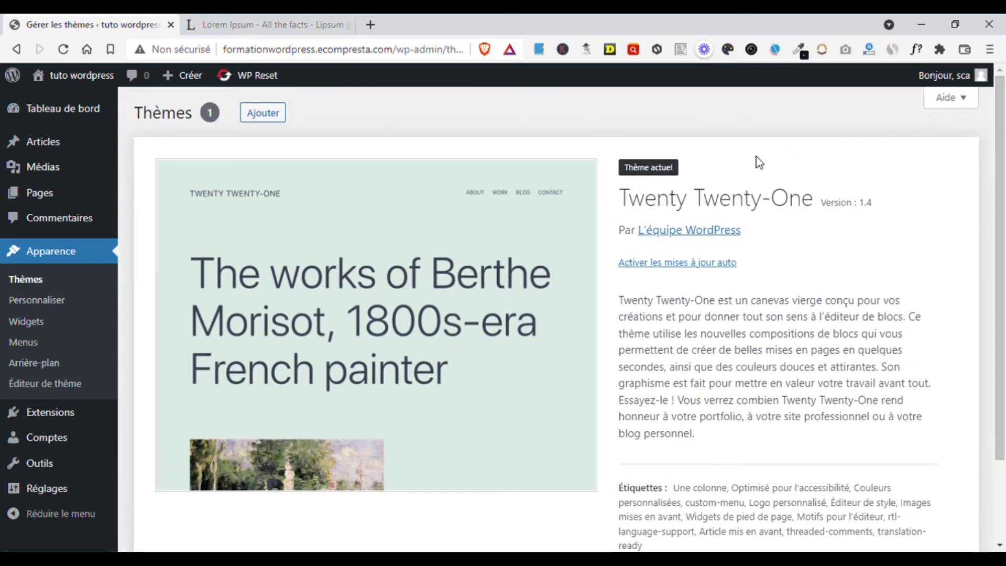
pyautogui.scroll(-2, 432, 234)
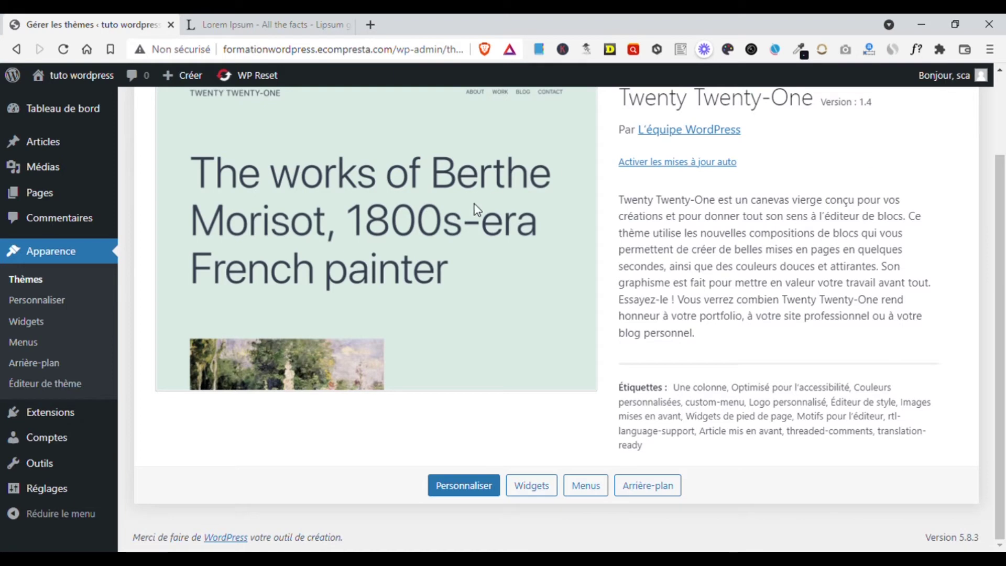
pyautogui.scroll(2, 348, 244)
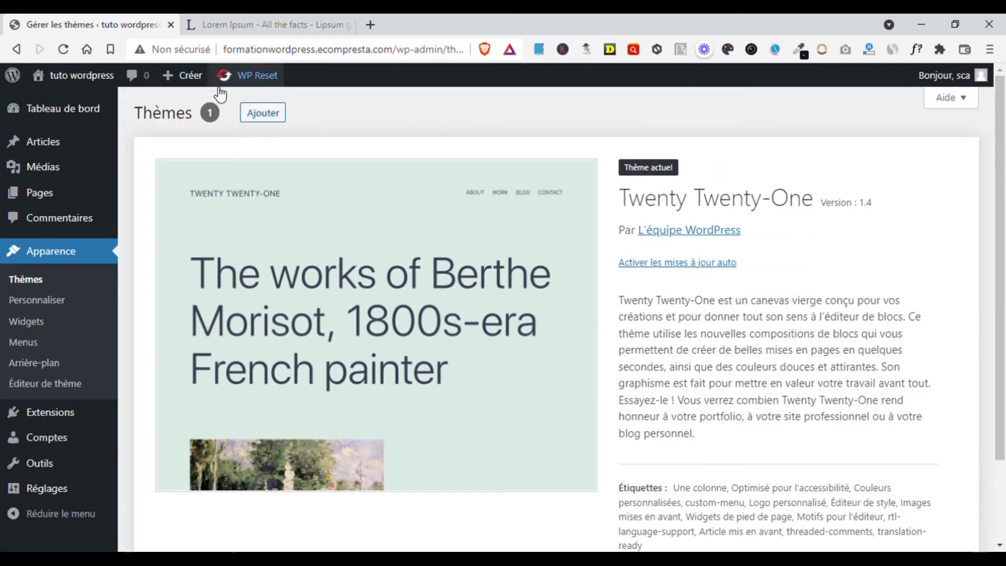
pyautogui.scroll(-2, 811, 142)
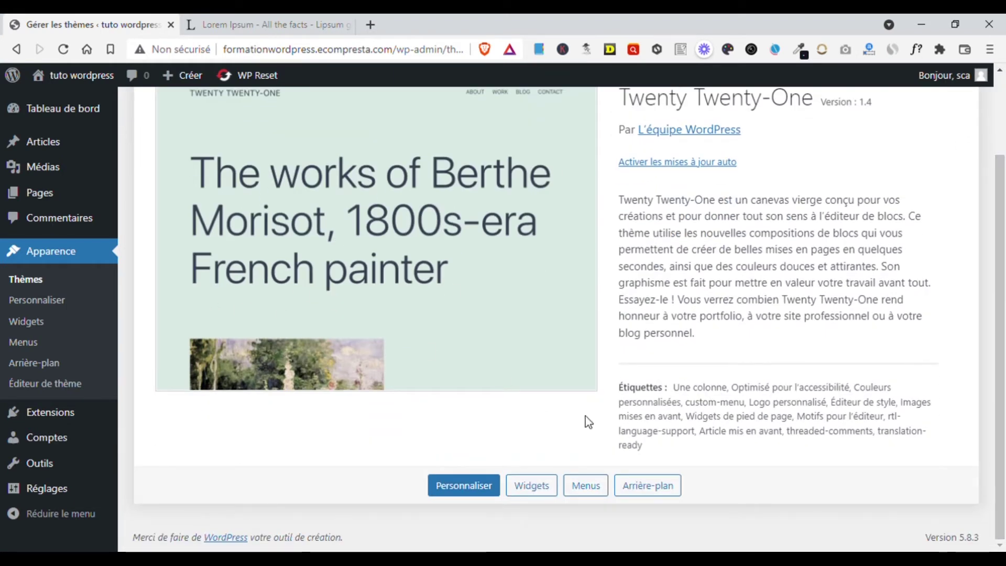
pyautogui.scroll(2, 345, 110)
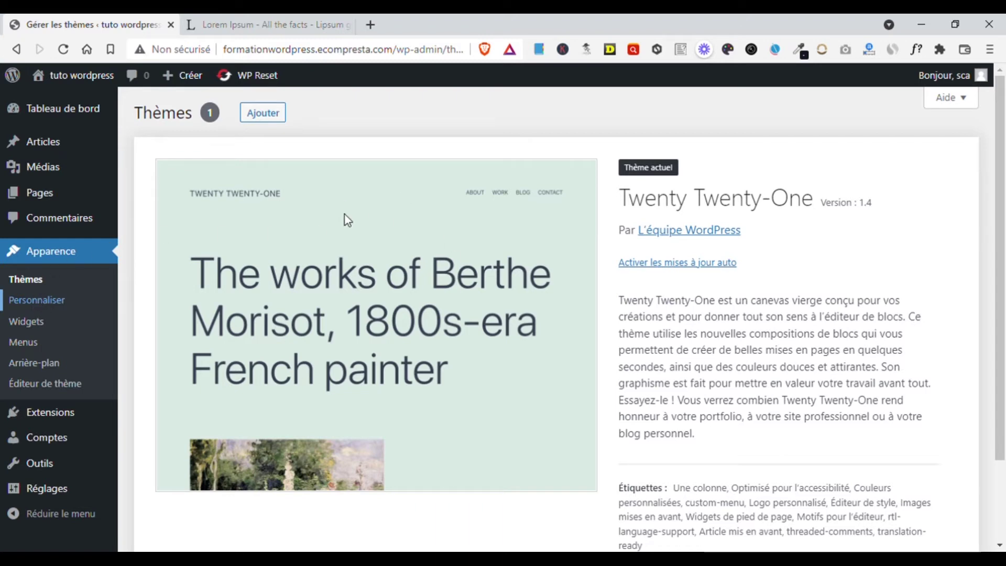
# Open the theme customizer in a separate browser tab and return to the themes page while it loads
pyautogui.middleClick(32, 300)
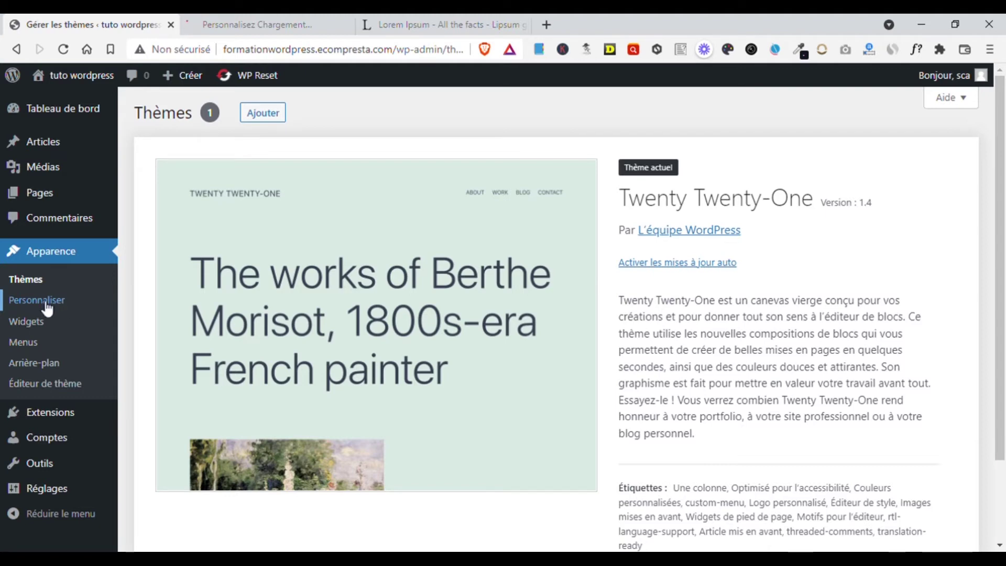
pyautogui.click(199, 24)
pyautogui.click(97, 21)
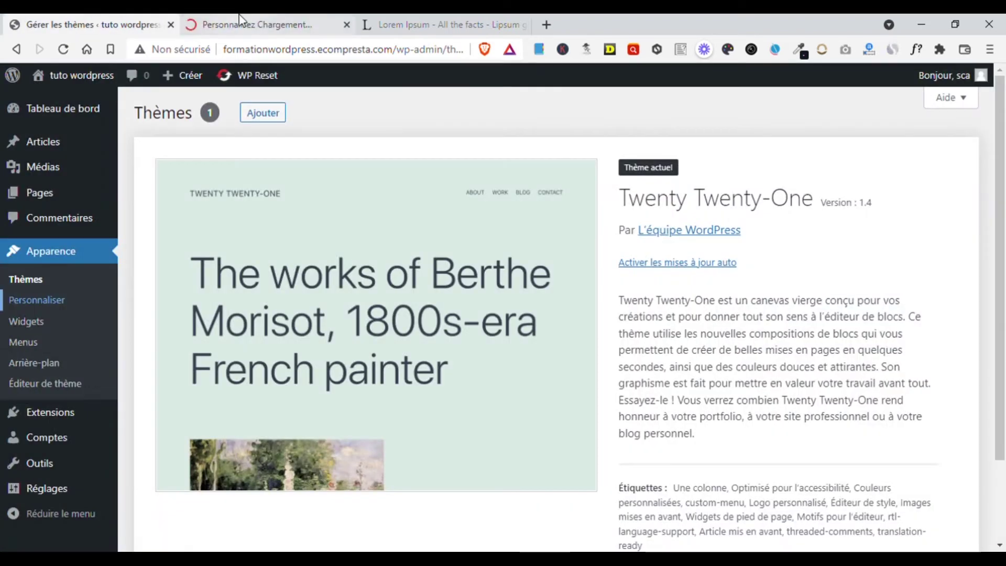
# Switch to the loaded theme customizer's browser tab and open the "Identité du site" section
pyautogui.click(238, 21)
pyautogui.click(122, 15)
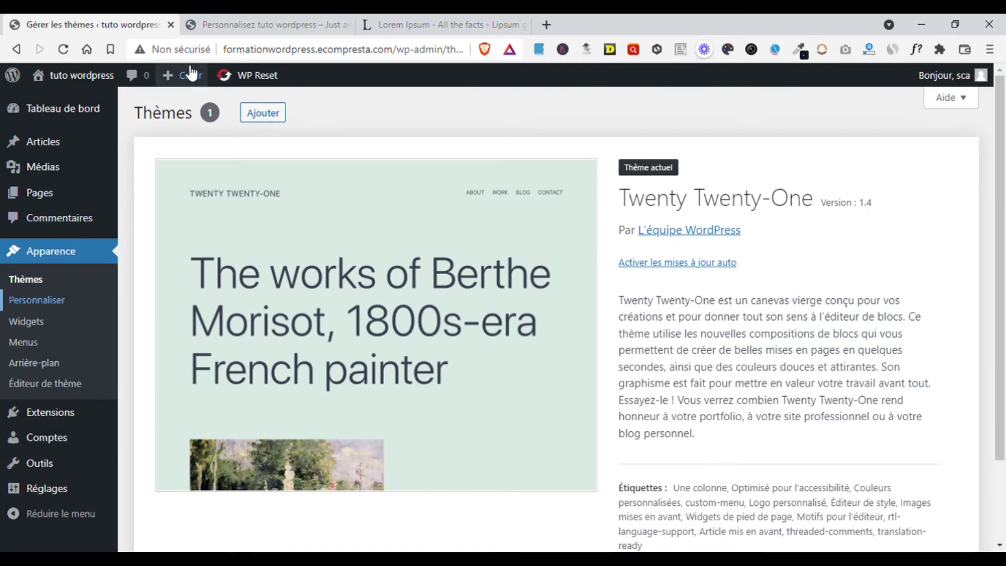
pyautogui.click(239, 24)
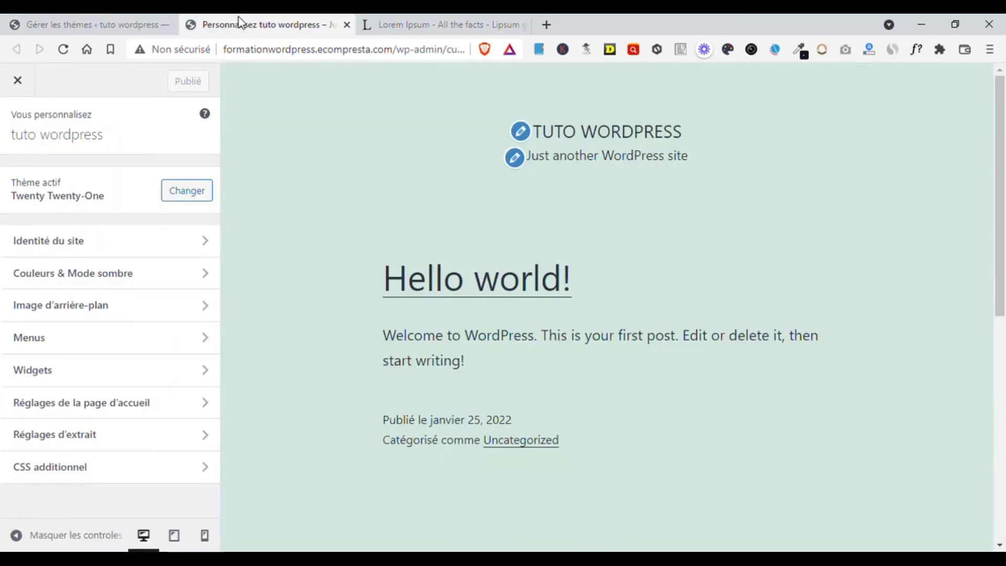
pyautogui.click(157, 249)
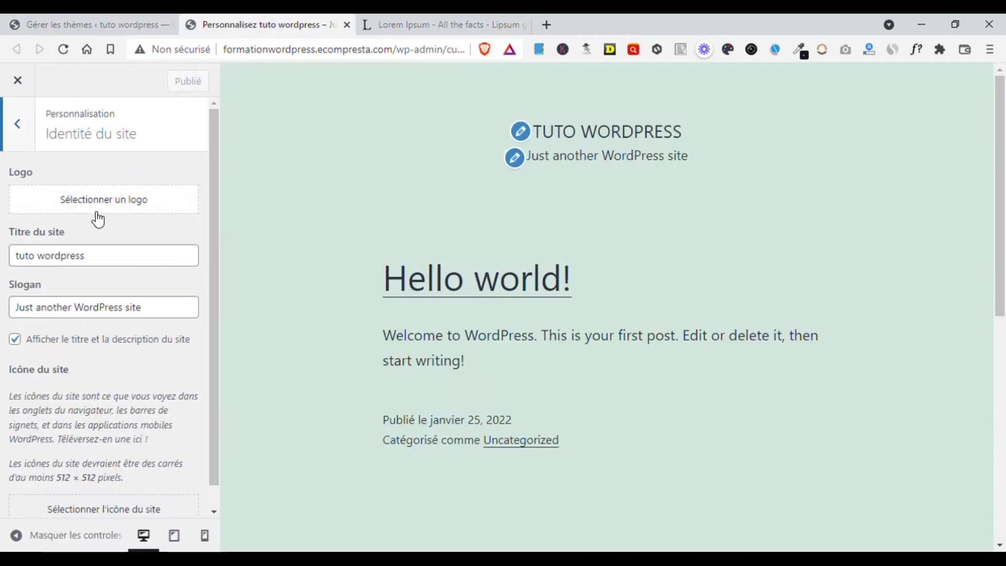
# Examine the site title and slogan fields in the site identity section
pyautogui.click(134, 258)
pyautogui.moveTo(135, 258); pyautogui.dragTo(18, 264)
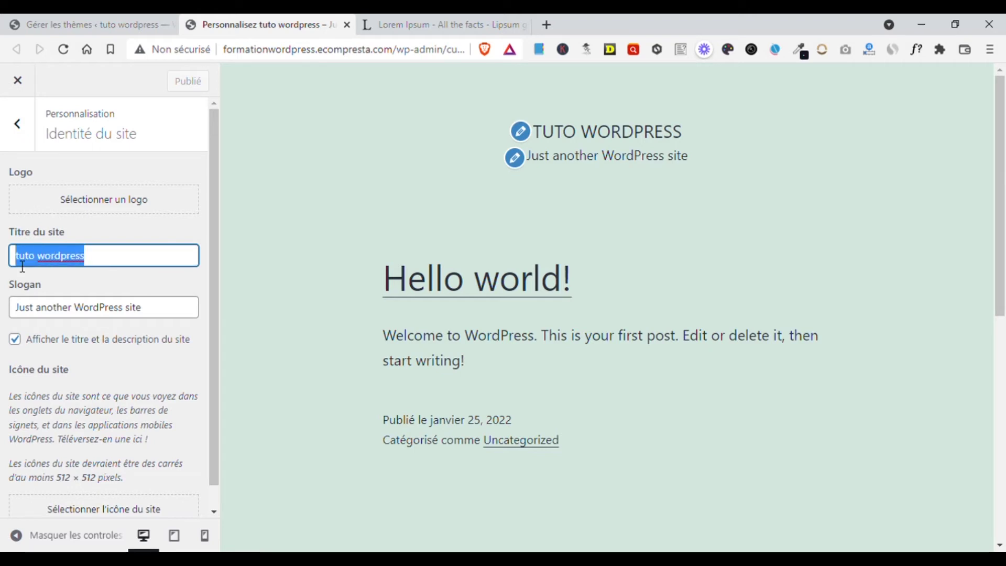
pyautogui.click(126, 257)
pyautogui.moveTo(125, 260); pyautogui.dragTo(4, 256)
pyautogui.click(174, 313)
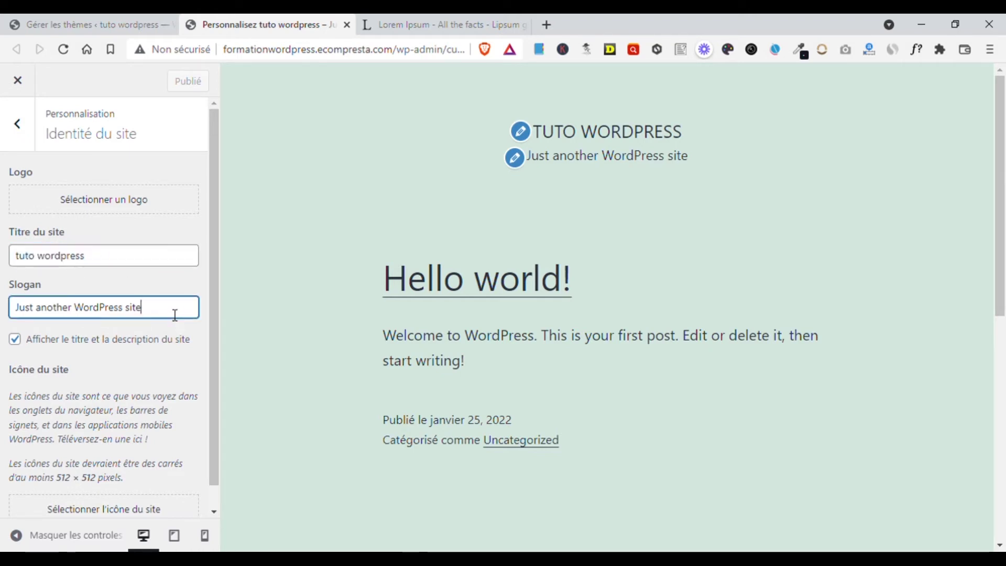
pyautogui.moveTo(174, 314); pyautogui.dragTo(5, 306)
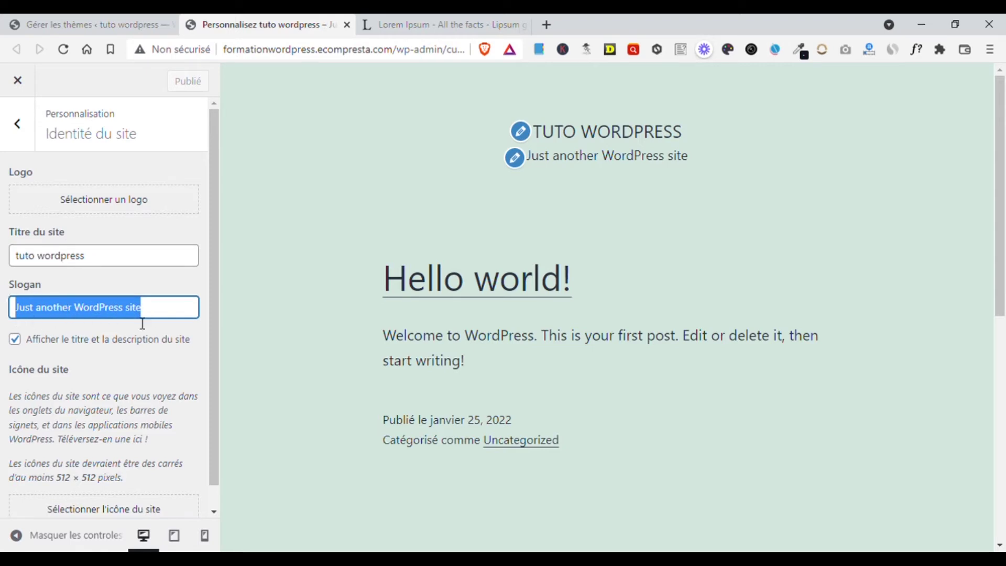
pyautogui.press('Right')
pyautogui.moveTo(159, 314); pyautogui.dragTo(29, 304)
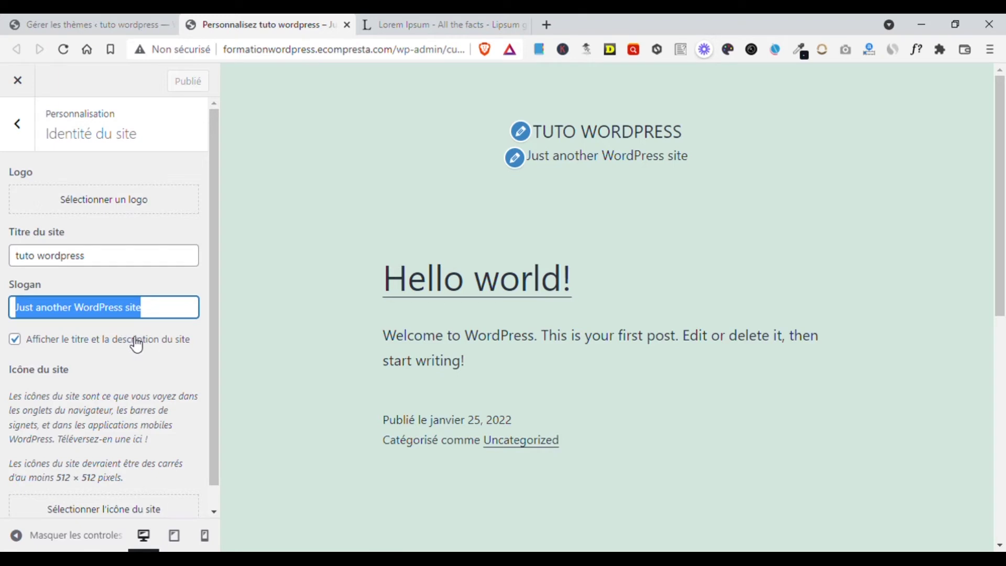
# Turn off the display of the site title and description in the preview, and turn it back on
pyautogui.moveTo(208, 285); pyautogui.dragTo(210, 318)
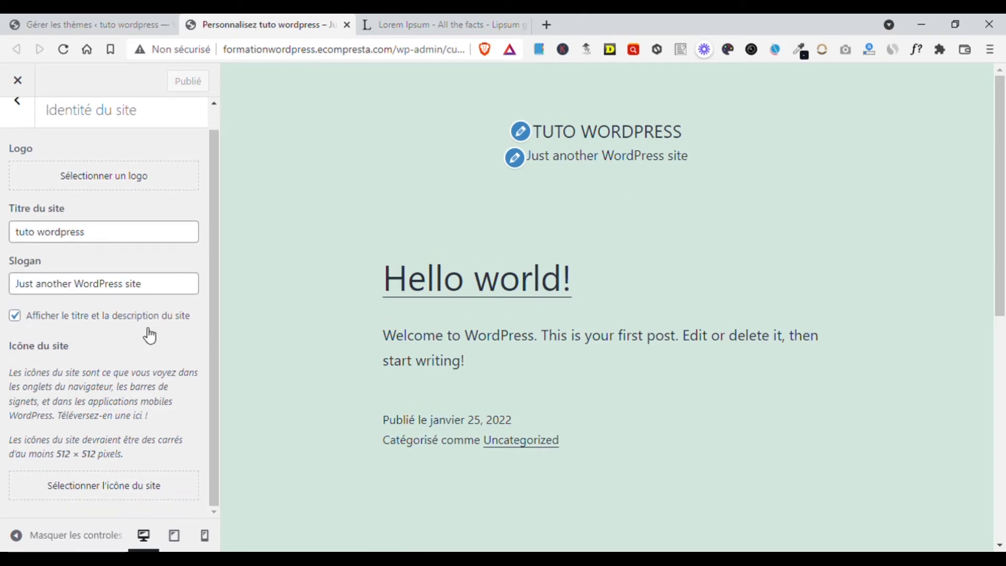
pyautogui.click(14, 316)
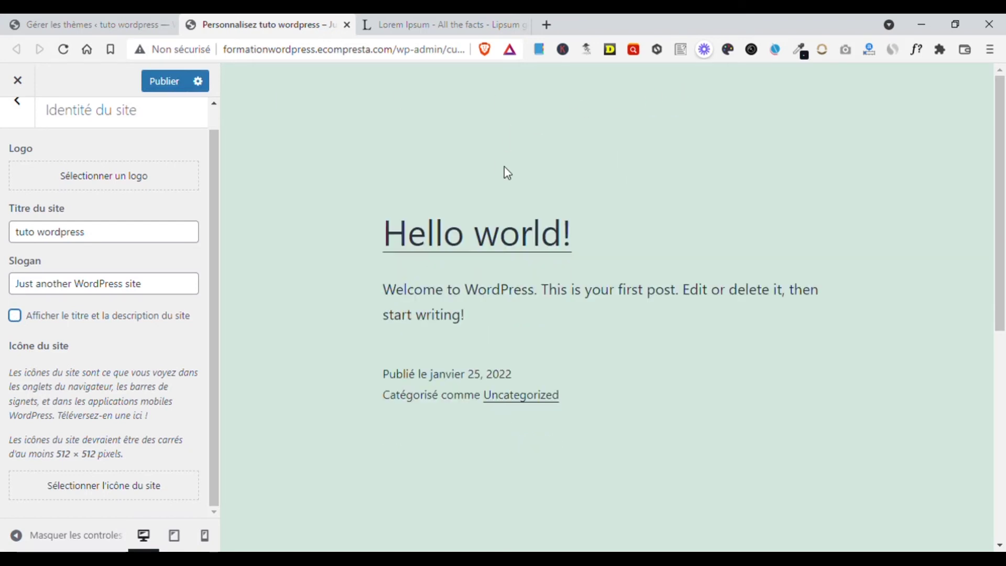
pyautogui.click(16, 316)
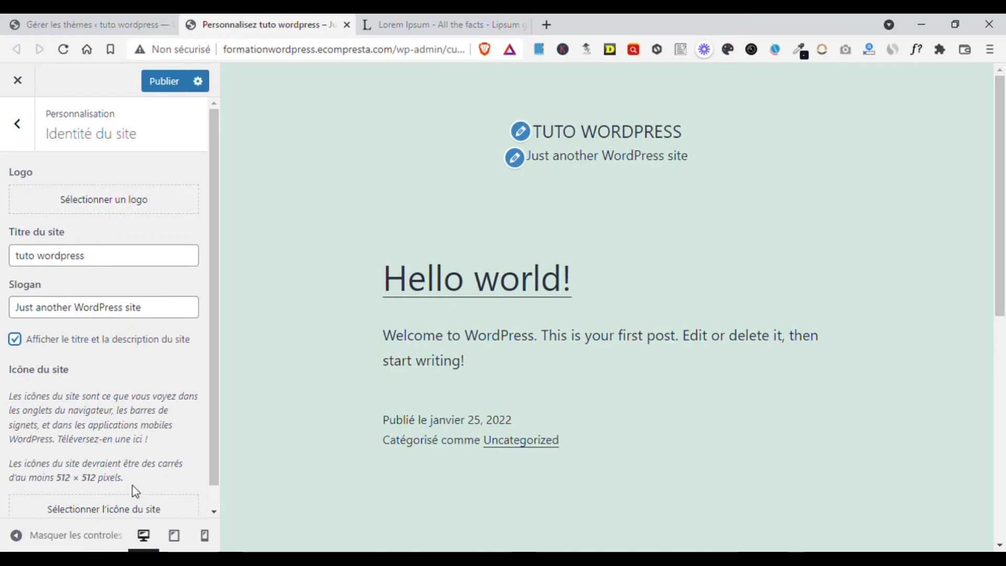
# Review the site icon setting, check the Lorem Ipsum tab's icon as an example, and return to the customizer's section list
pyautogui.scroll(-1, 128, 472)
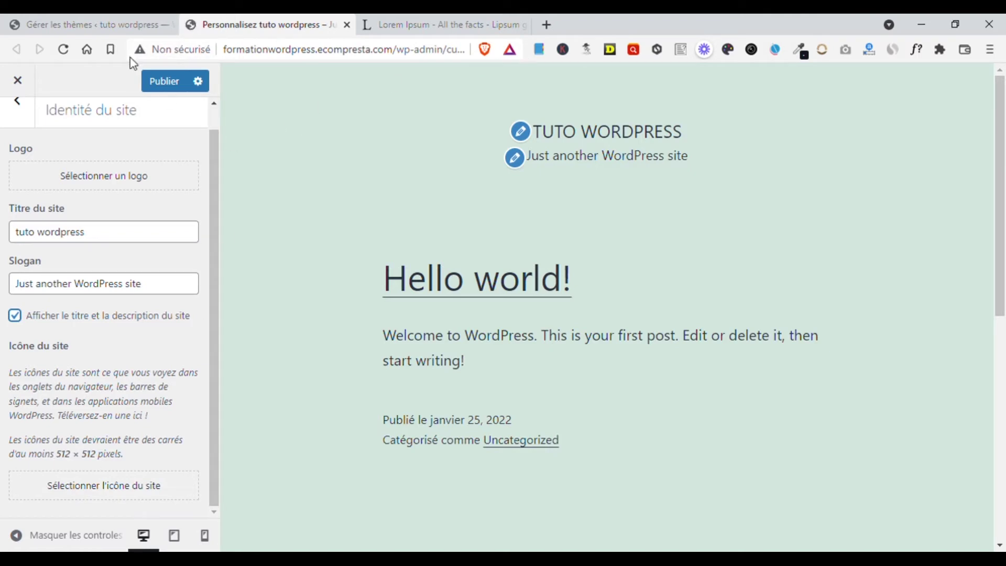
pyautogui.click(368, 24)
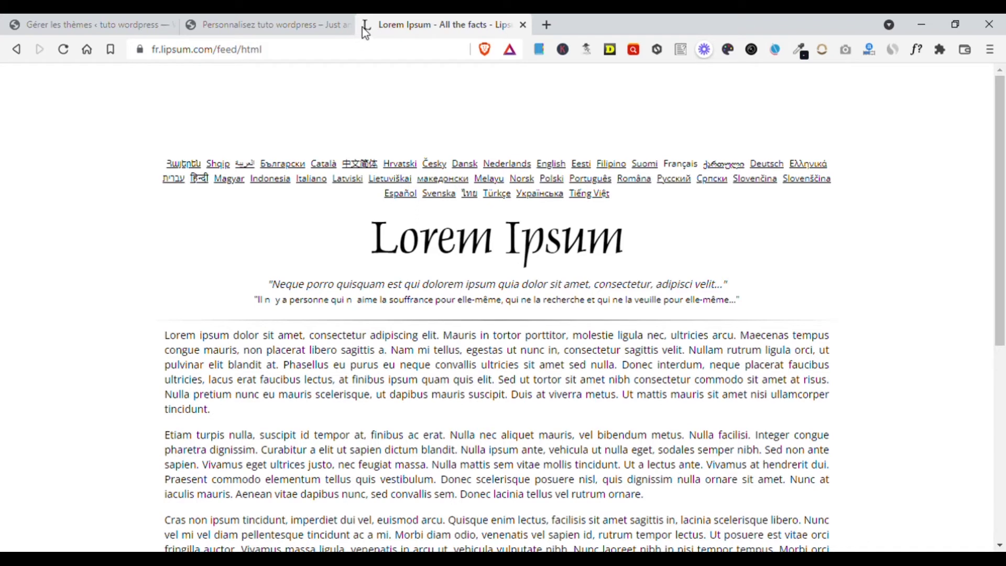
pyautogui.click(257, 26)
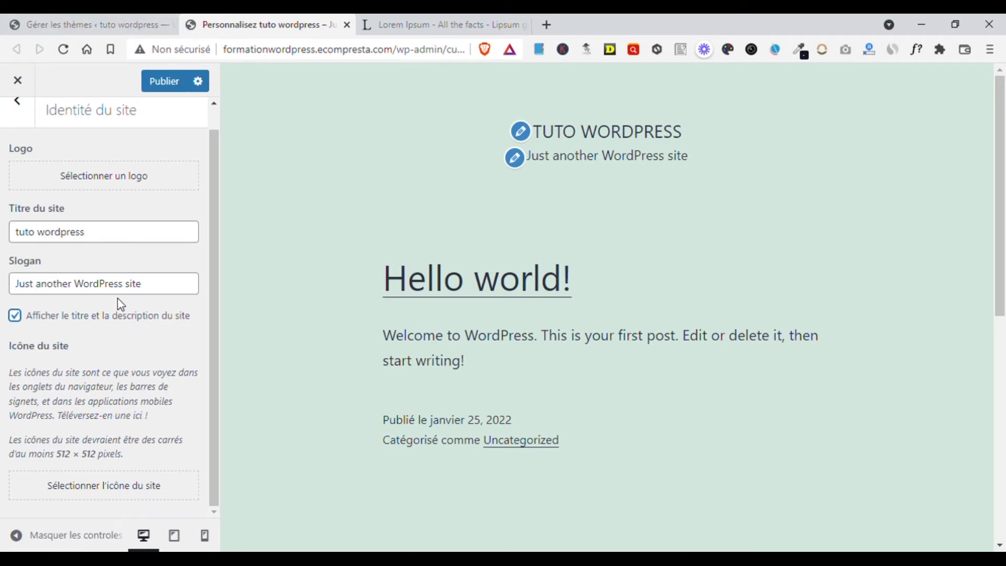
pyautogui.scroll(1, 82, 286)
pyautogui.click(19, 132)
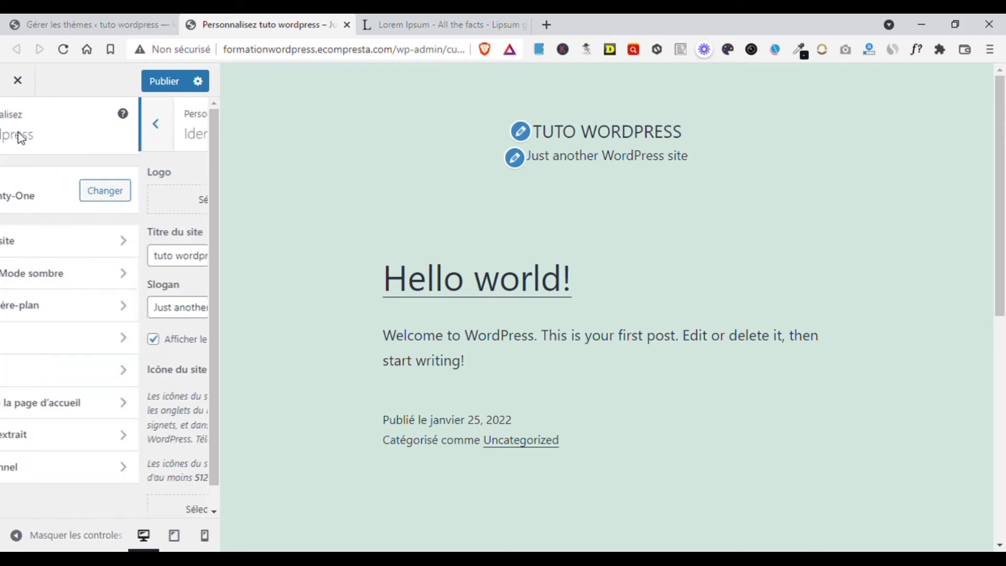
# Try green, magenta and crimson background colours in "Couleurs & Mode sombre", finish on red #f41000, and return to the section list
pyautogui.click(103, 279)
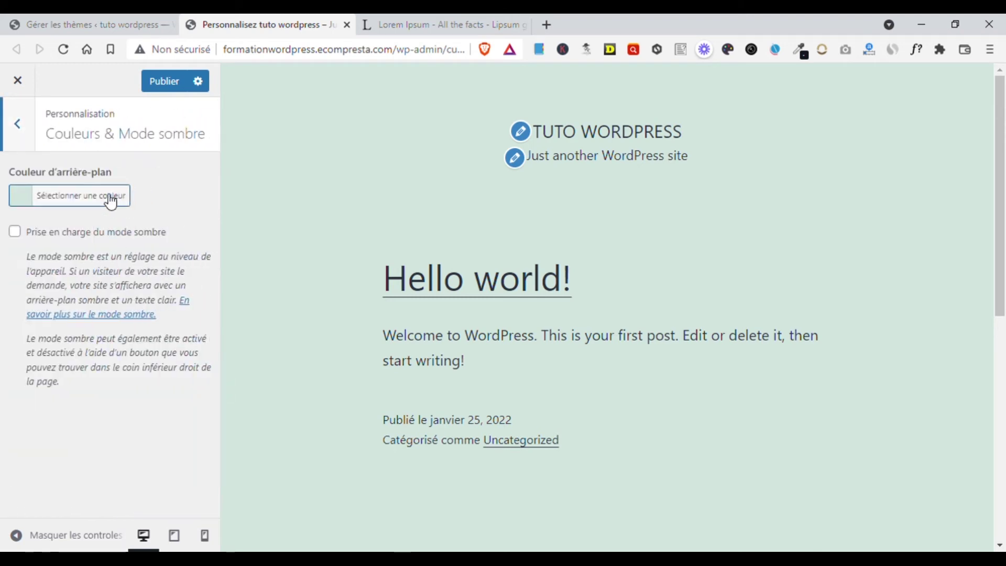
pyautogui.click(29, 204)
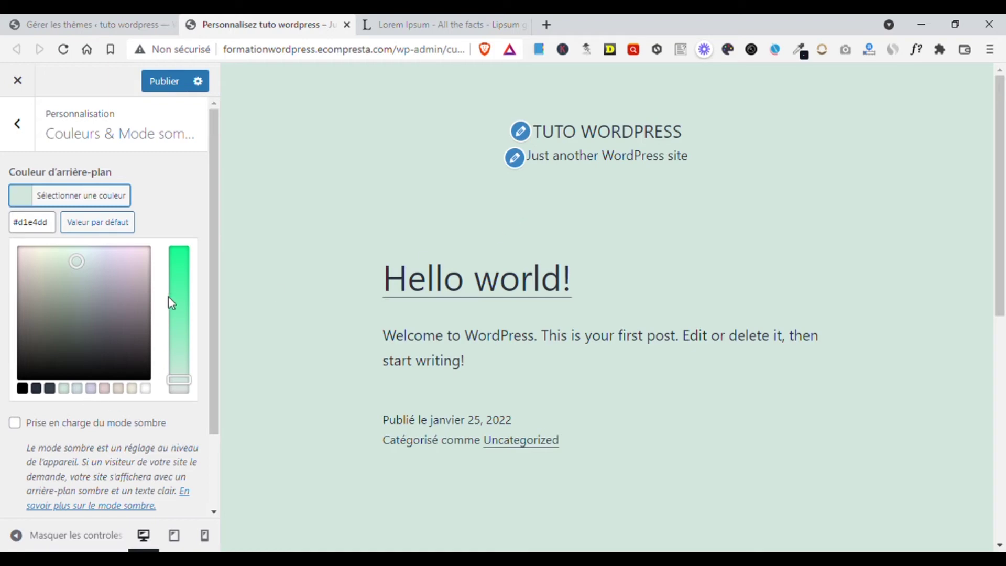
pyautogui.moveTo(183, 276); pyautogui.dragTo(180, 247)
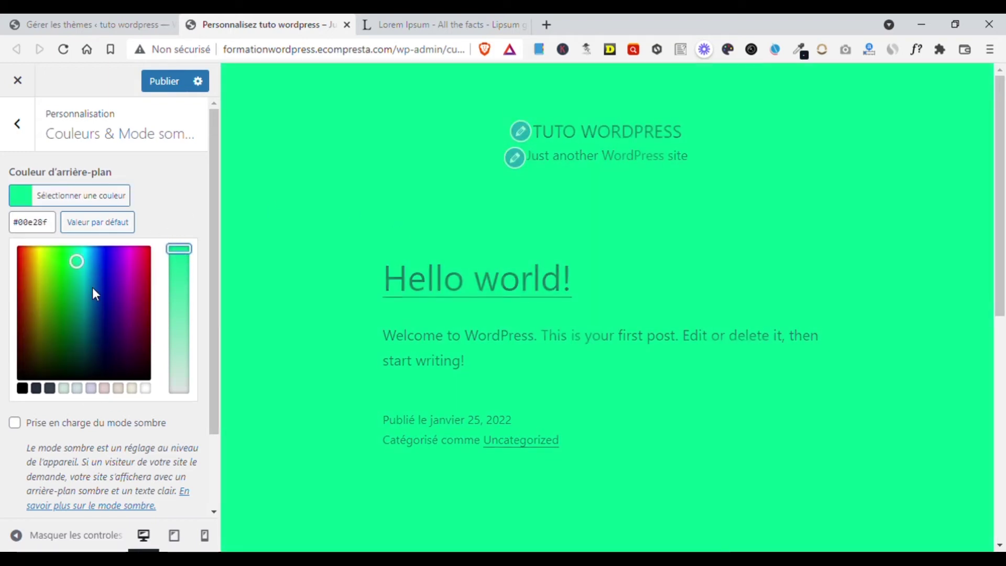
pyautogui.click(133, 255)
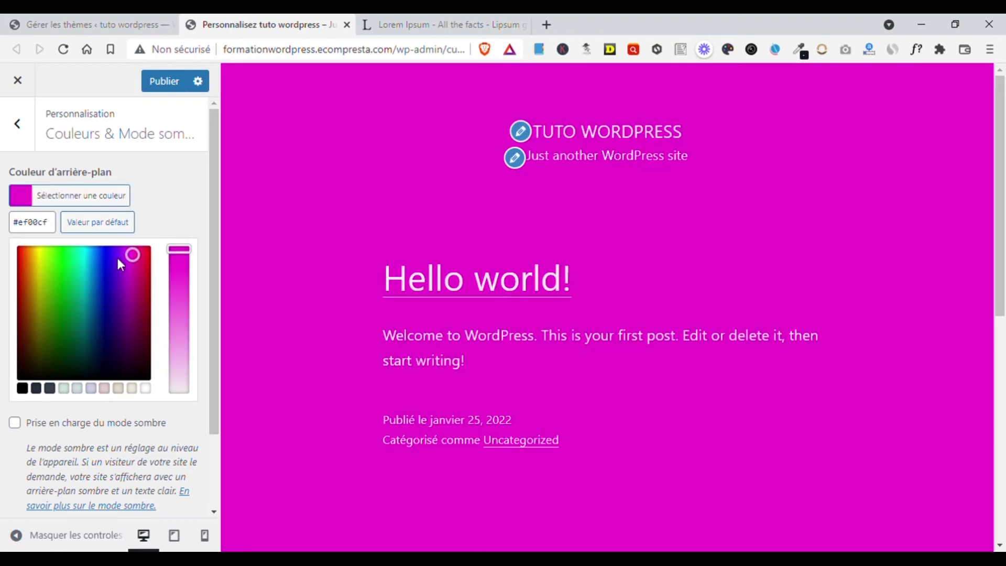
pyautogui.click(143, 264)
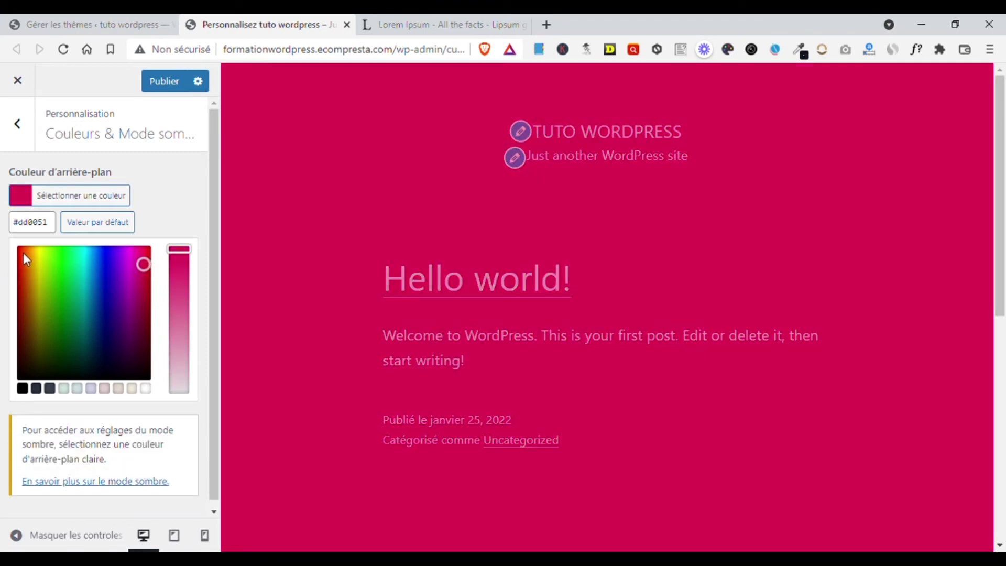
pyautogui.click(23, 253)
pyautogui.click(19, 252)
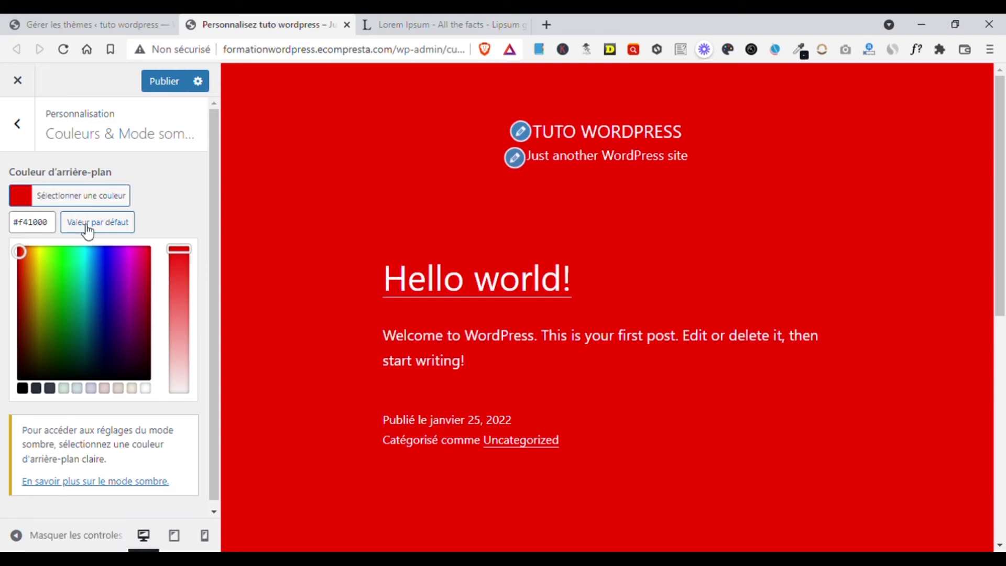
pyautogui.click(17, 131)
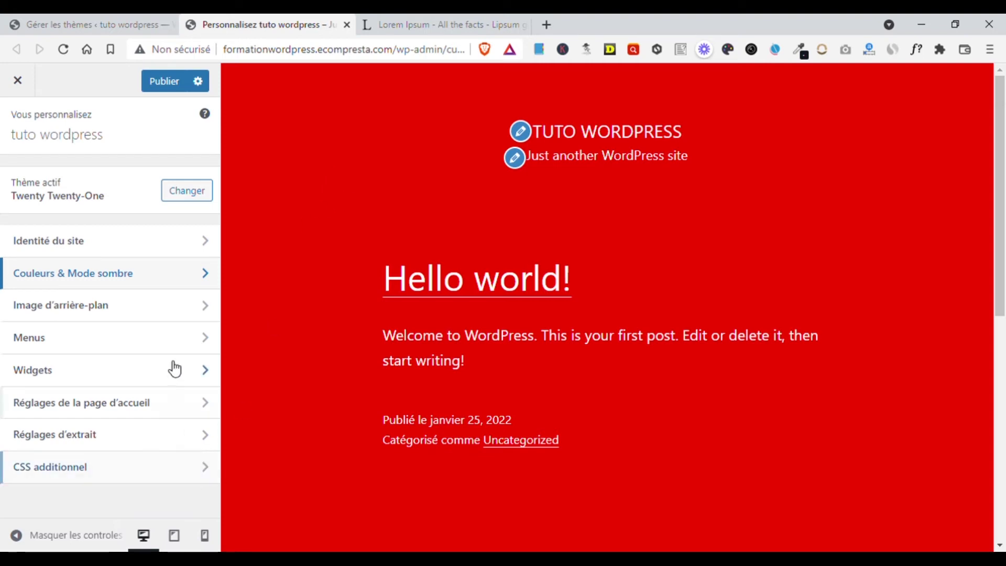
# Look through the customizer's background image and menus sections, returning to the section list
pyautogui.click(140, 317)
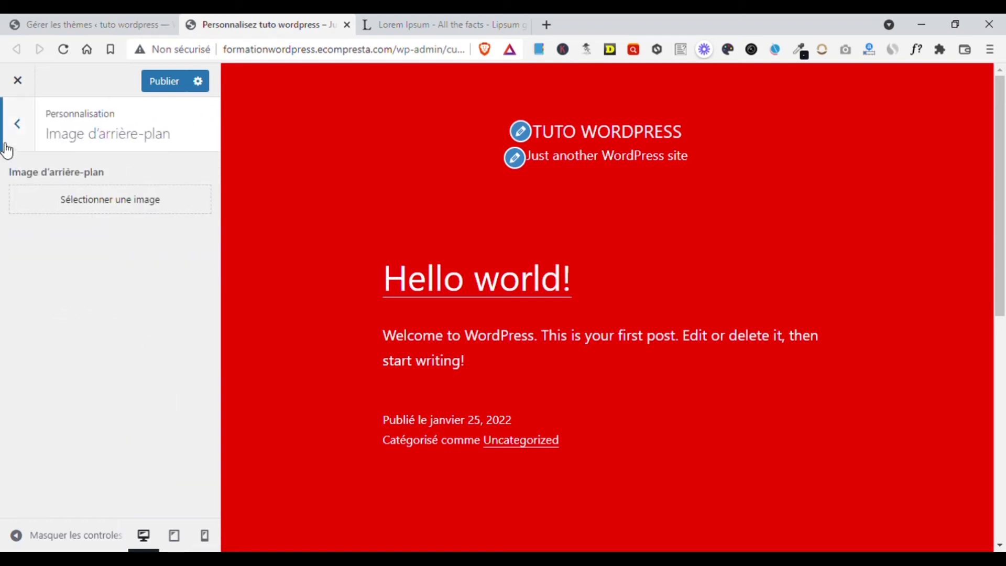
pyautogui.click(21, 137)
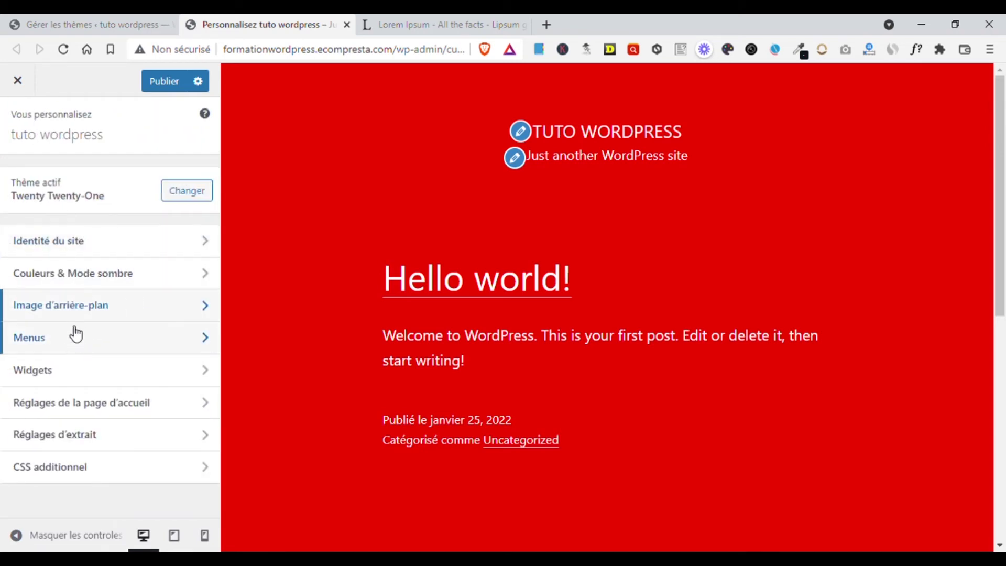
pyautogui.click(119, 315)
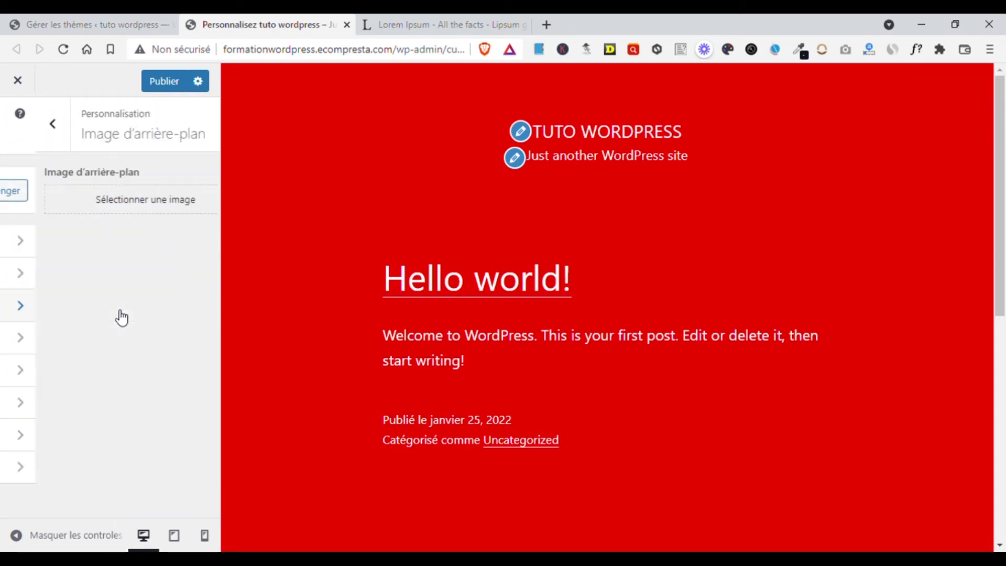
pyautogui.click(13, 129)
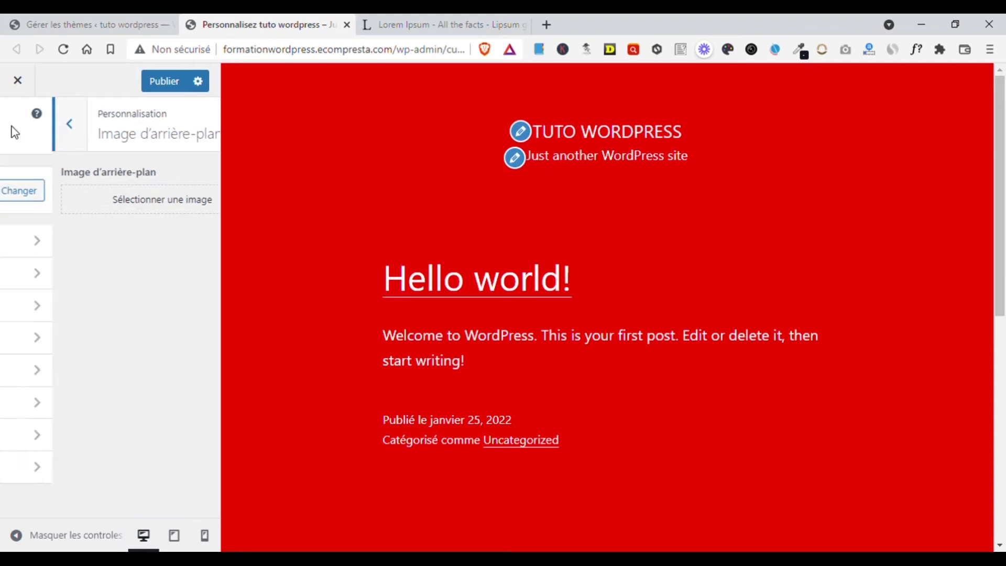
pyautogui.click(76, 351)
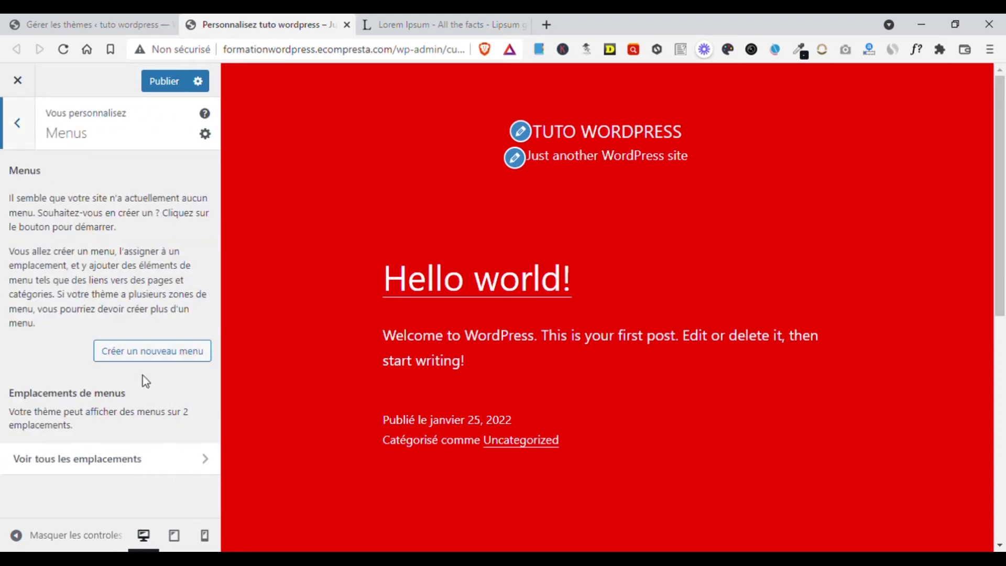
pyautogui.click(16, 126)
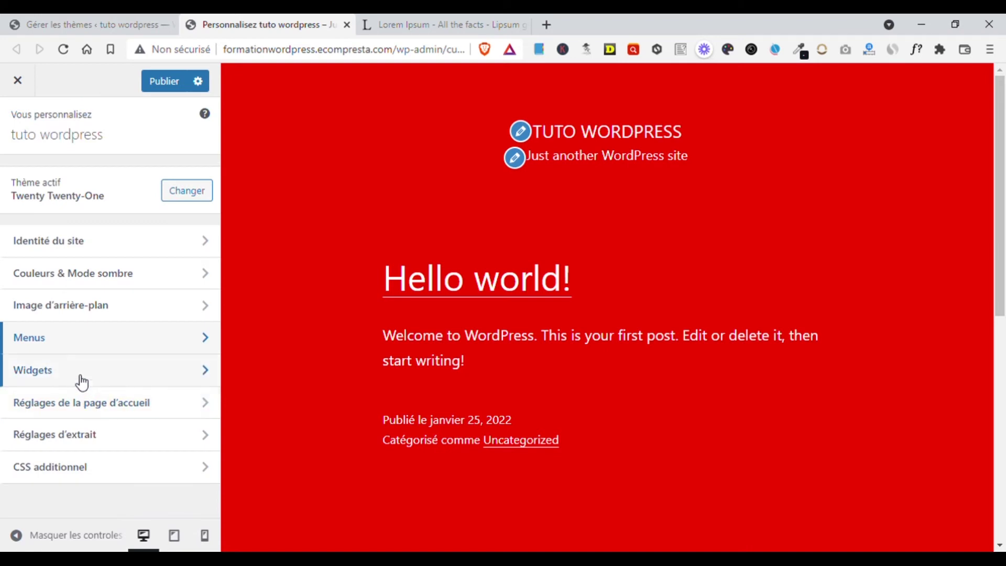
# Look through the customizer's widgets, homepage and excerpt settings sections, returning to the section list
pyautogui.click(81, 383)
pyautogui.click(17, 131)
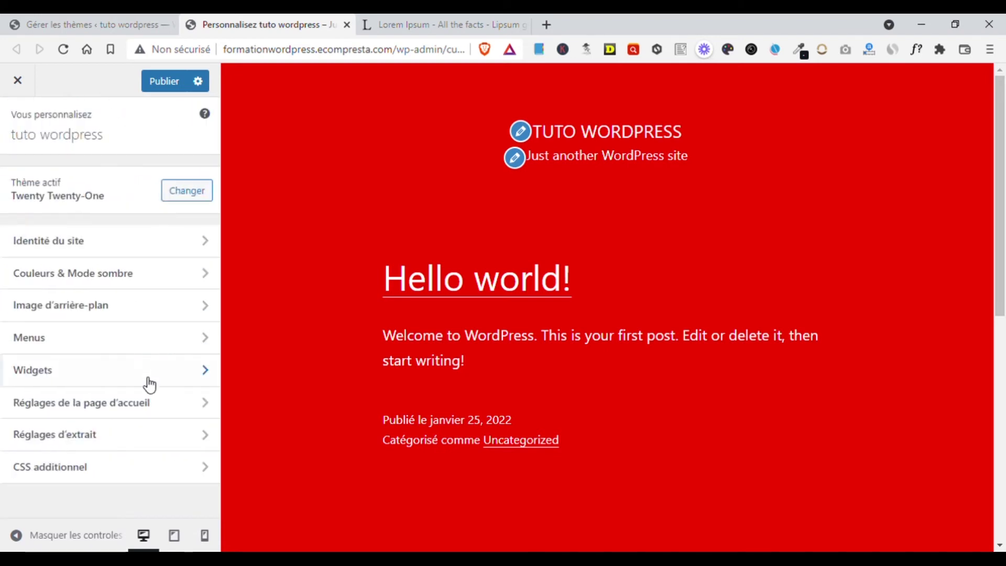
pyautogui.click(99, 406)
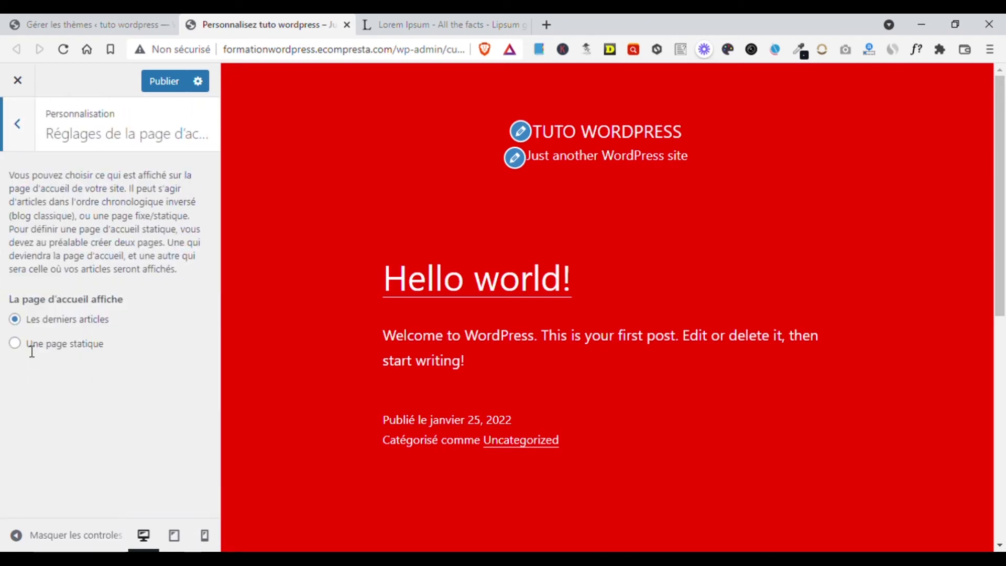
pyautogui.click(17, 124)
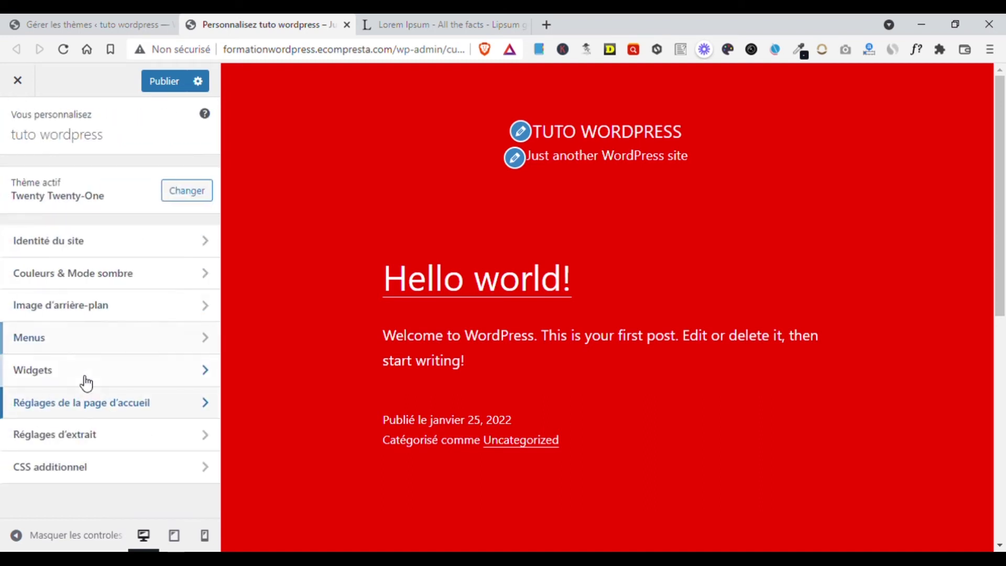
pyautogui.click(96, 445)
pyautogui.click(28, 125)
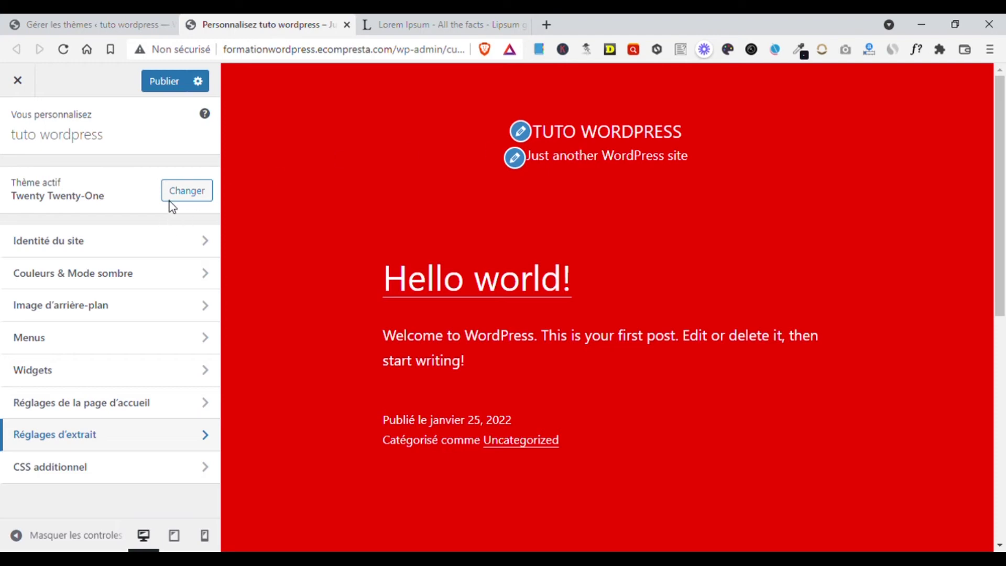
# Close the customizer tab without publishing, and open the tuto wordpress site from the themes page in a separate browser tab
pyautogui.hotkey('ctrl', 'w')
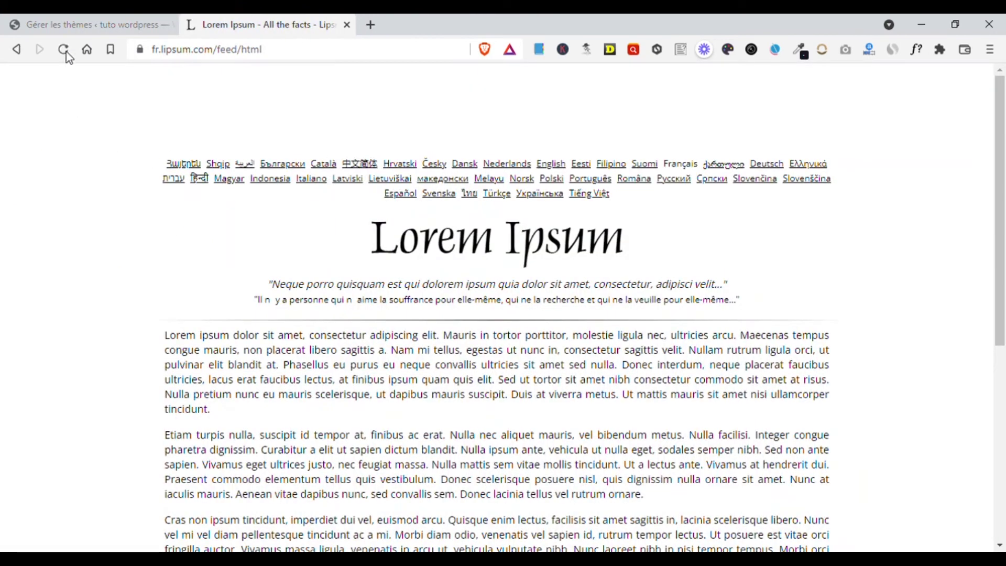
pyautogui.click(30, 29)
pyautogui.moveTo(78, 75)
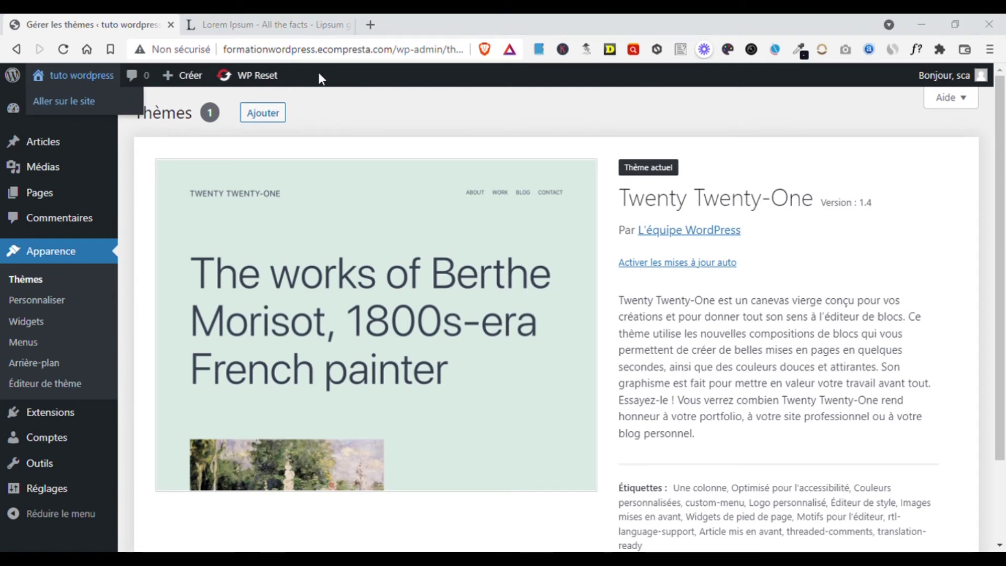
pyautogui.middleClick(64, 101)
pyautogui.click(262, 24)
# Return to the themes page's browser tab, open the Menus page under Apparence, and review the menu creation form and settings
pyautogui.click(61, 21)
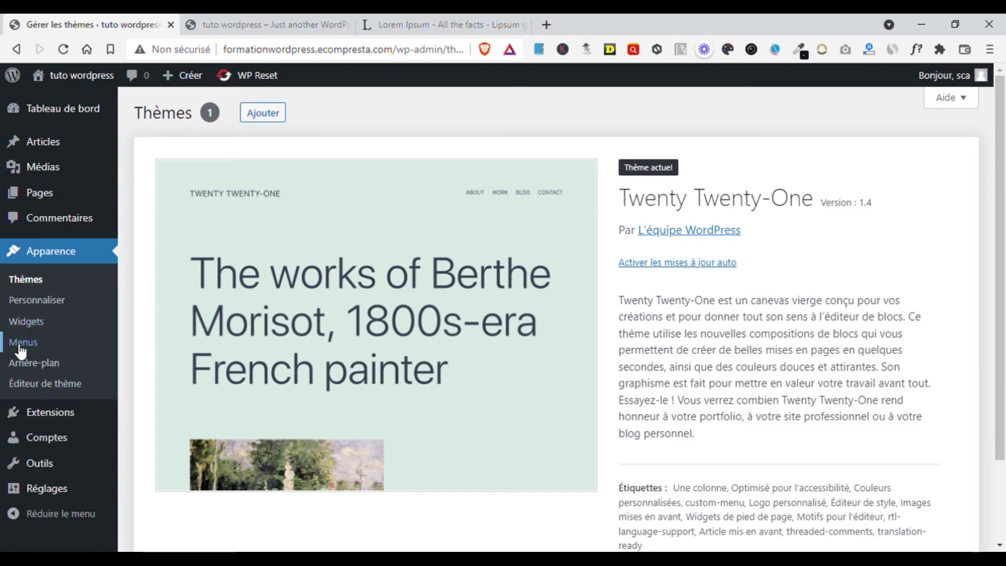
pyautogui.click(23, 343)
pyautogui.scroll(-1, 1003, 223)
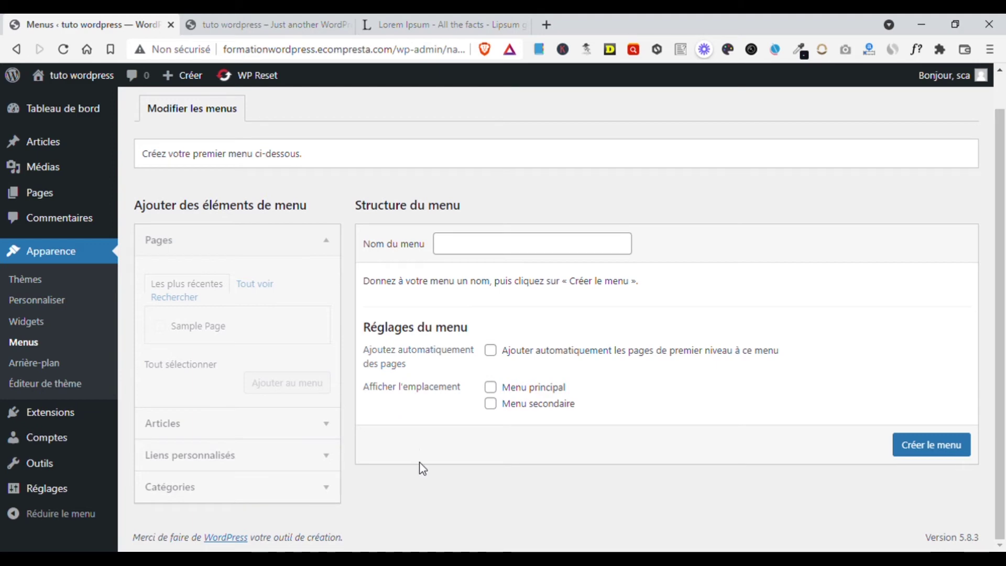
pyautogui.click(215, 25)
pyautogui.click(365, 21)
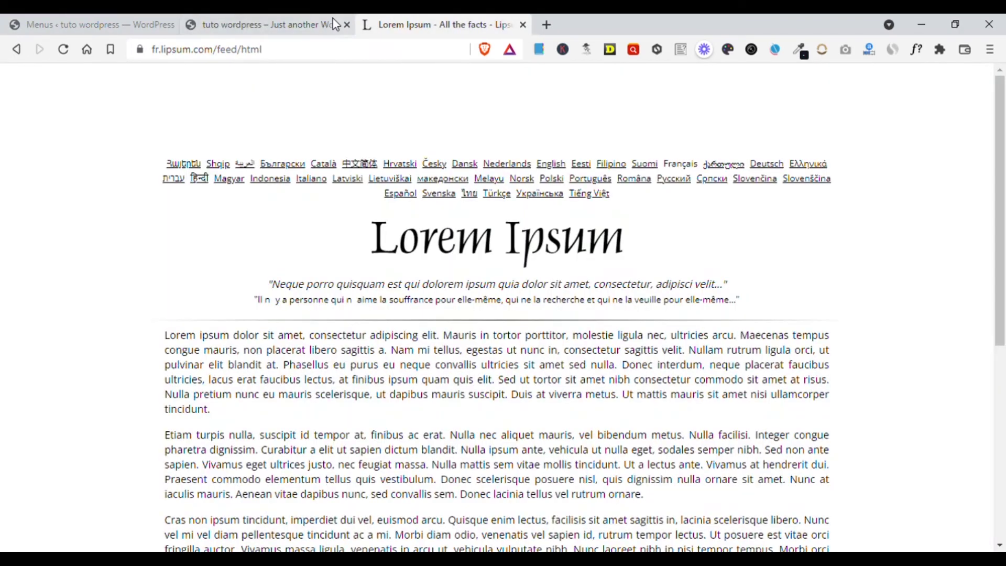
pyautogui.click(267, 21)
pyautogui.click(132, 25)
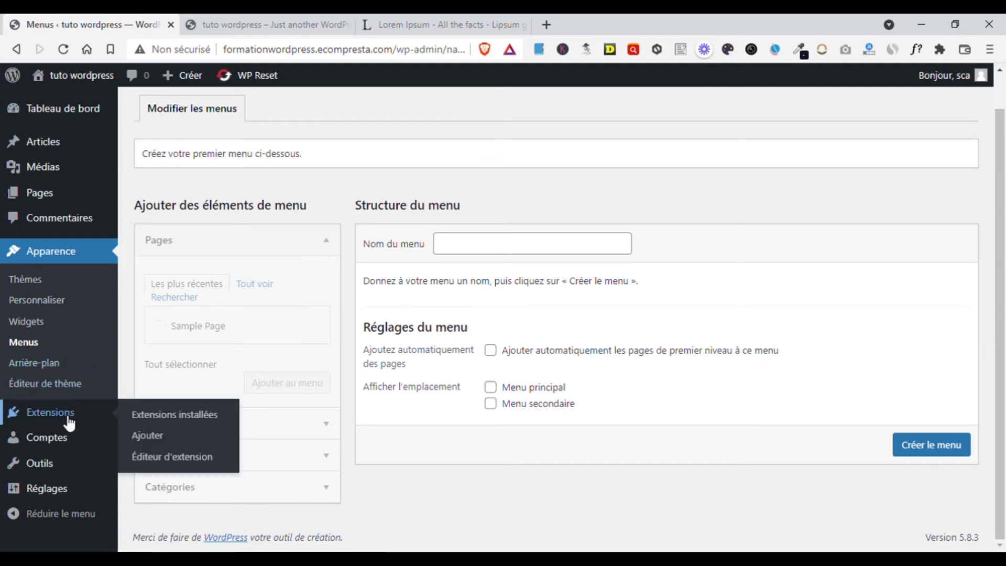
# Open the theme editor, accept its warning, skim the Twenty Twenty-One stylesheet (style.css), and return to the Menus page
pyautogui.click(53, 393)
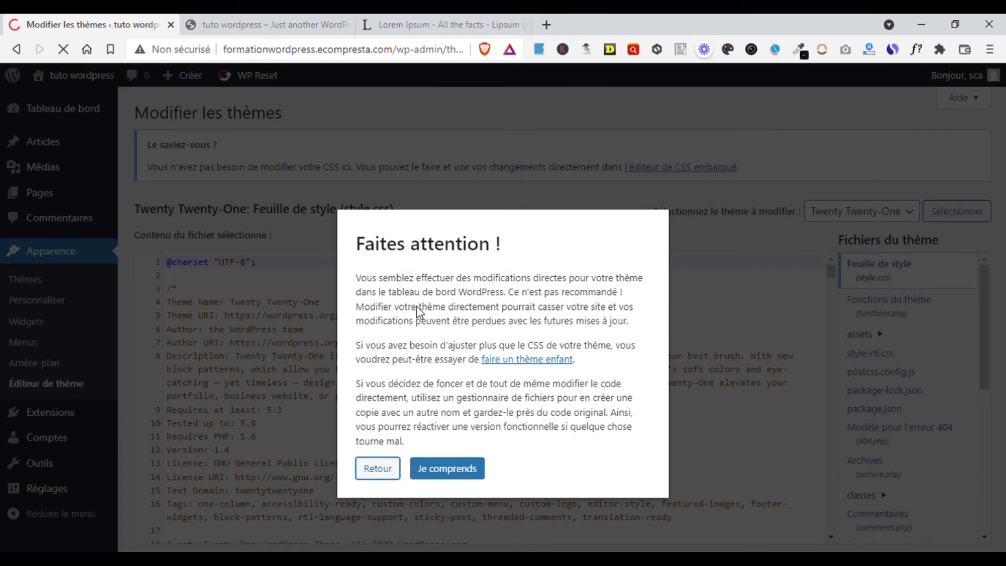
pyautogui.click(376, 469)
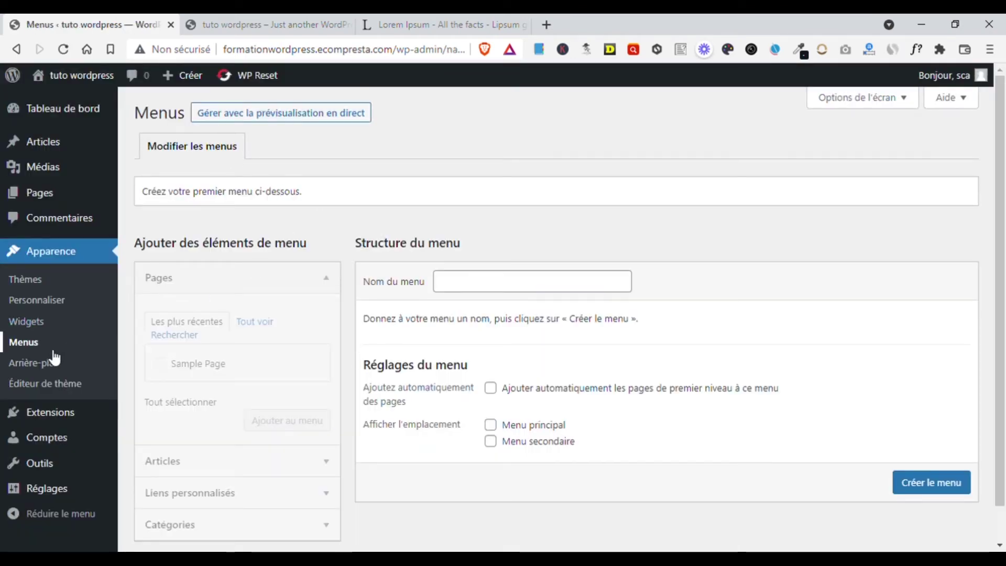
pyautogui.click(38, 388)
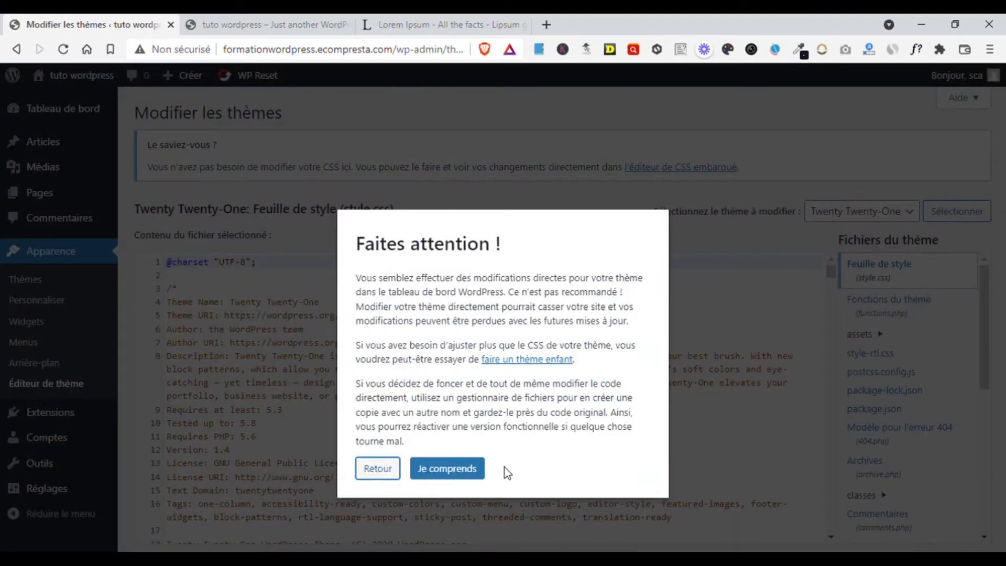
pyautogui.click(459, 471)
pyautogui.moveTo(819, 271); pyautogui.dragTo(777, 334)
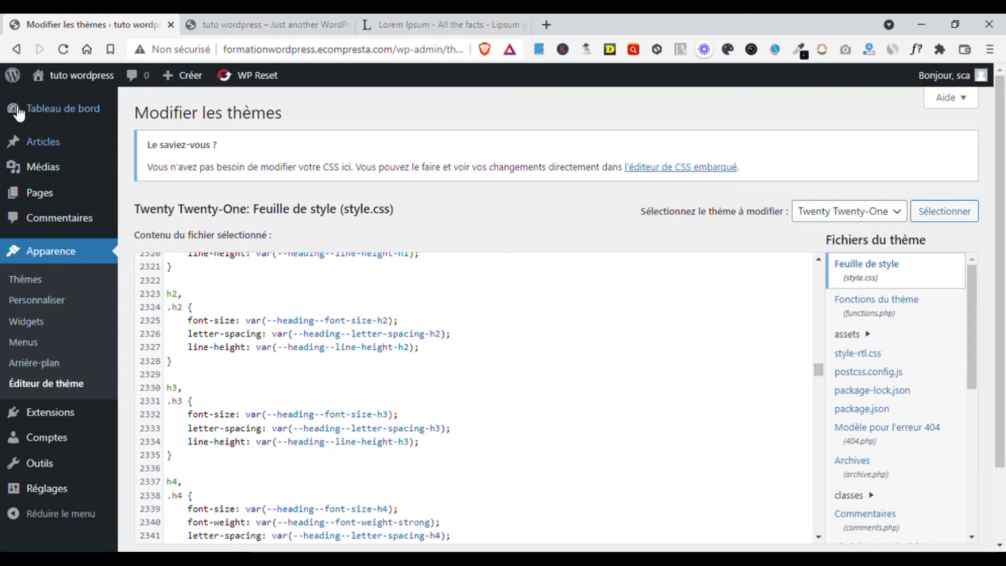
pyautogui.click(15, 51)
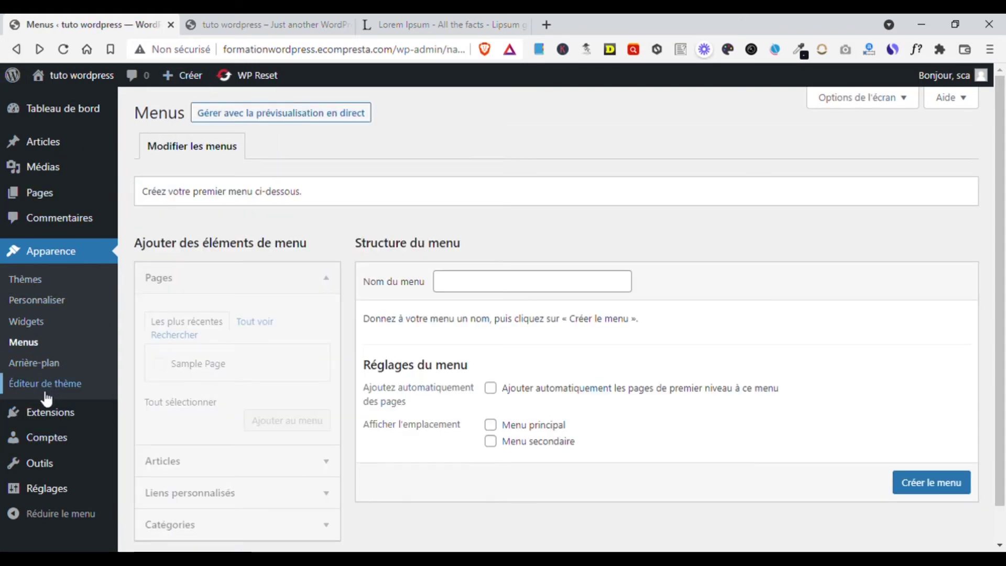
# Open the Extensions page, browse the featured plugins available to add, and return to the installed plugins list
pyautogui.click(50, 413)
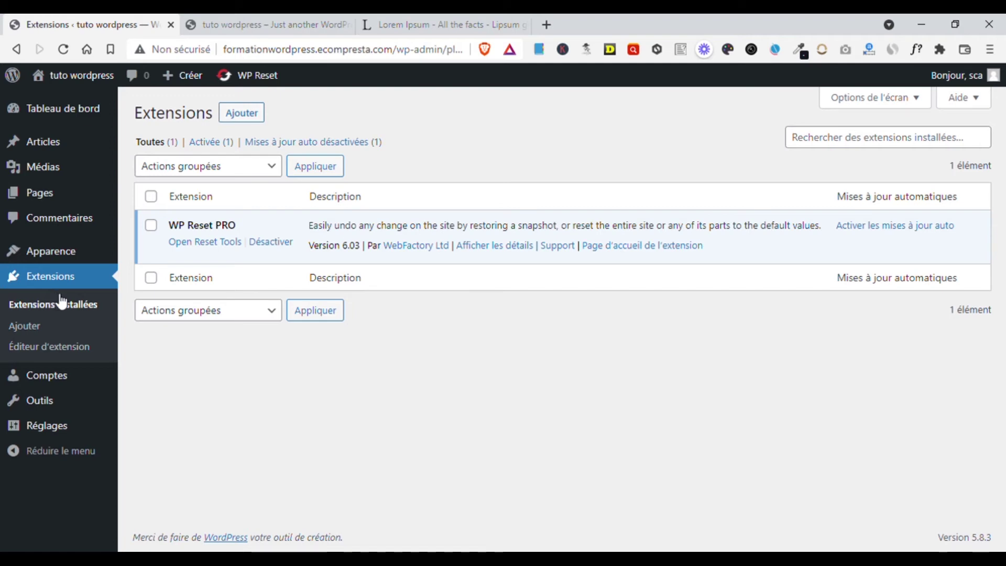
pyautogui.moveTo(116, 262)
pyautogui.click(226, 117)
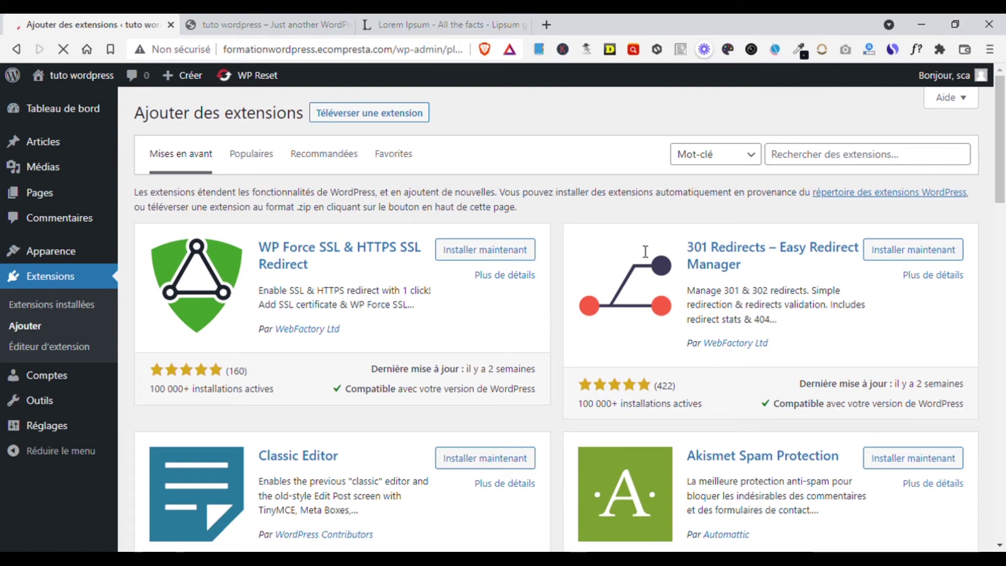
pyautogui.moveTo(999, 155); pyautogui.dragTo(1001, 260)
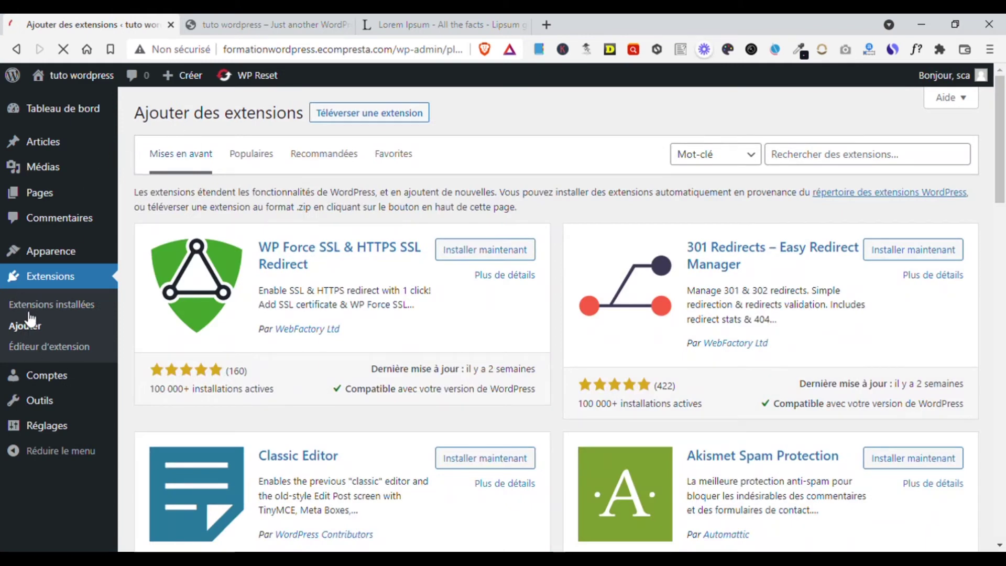
pyautogui.click(36, 305)
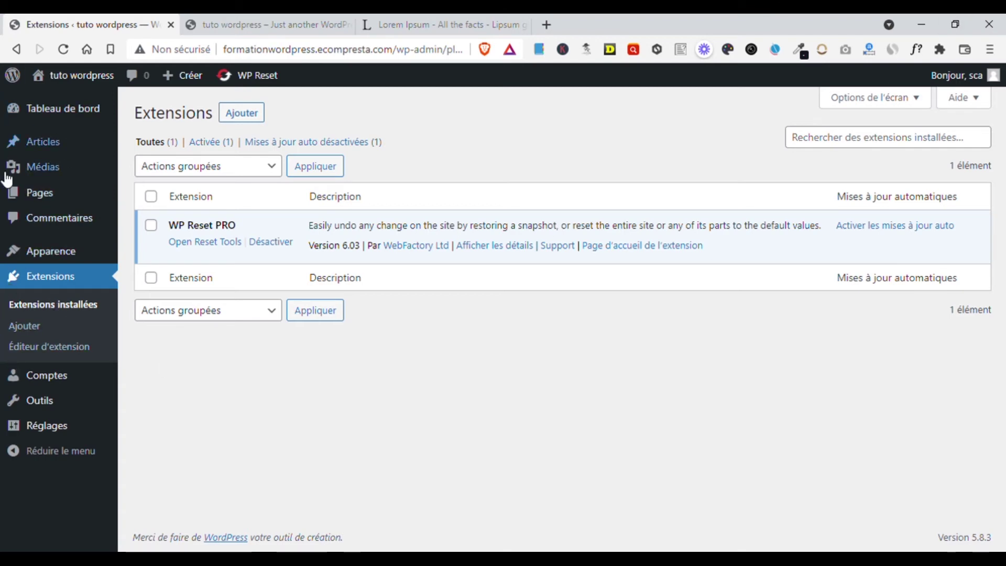
pyautogui.moveTo(37, 149)
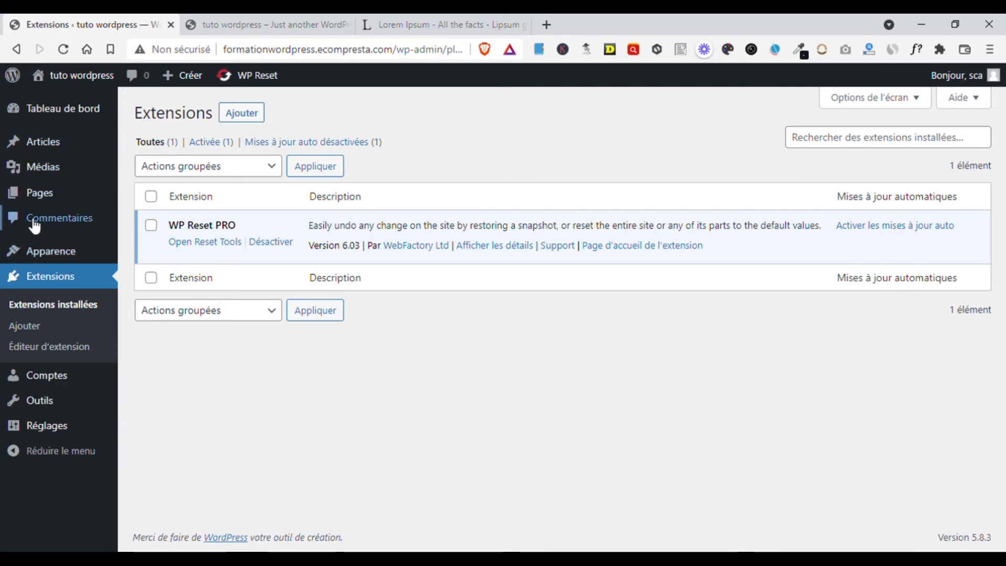
pyautogui.moveTo(37, 192)
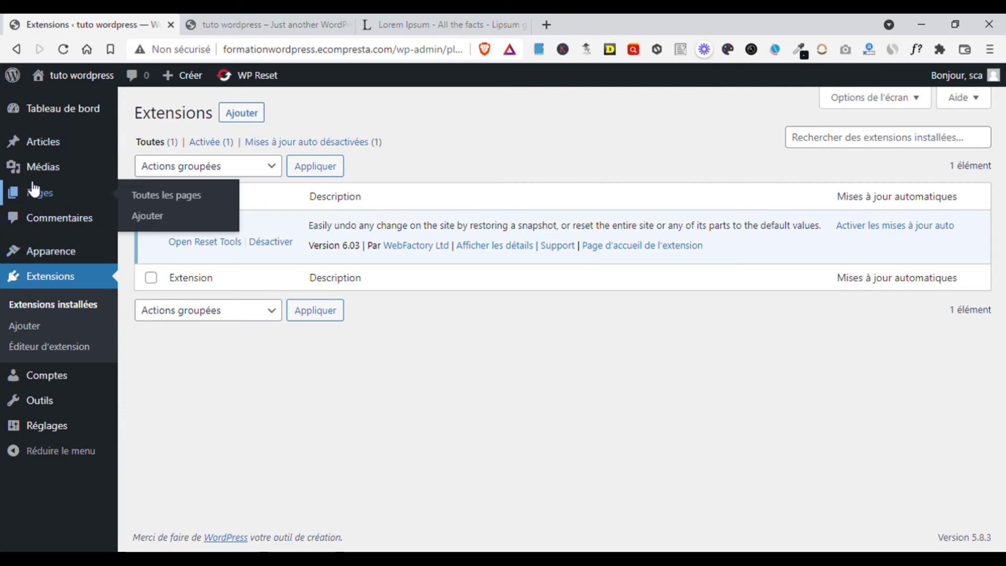
pyautogui.moveTo(36, 168)
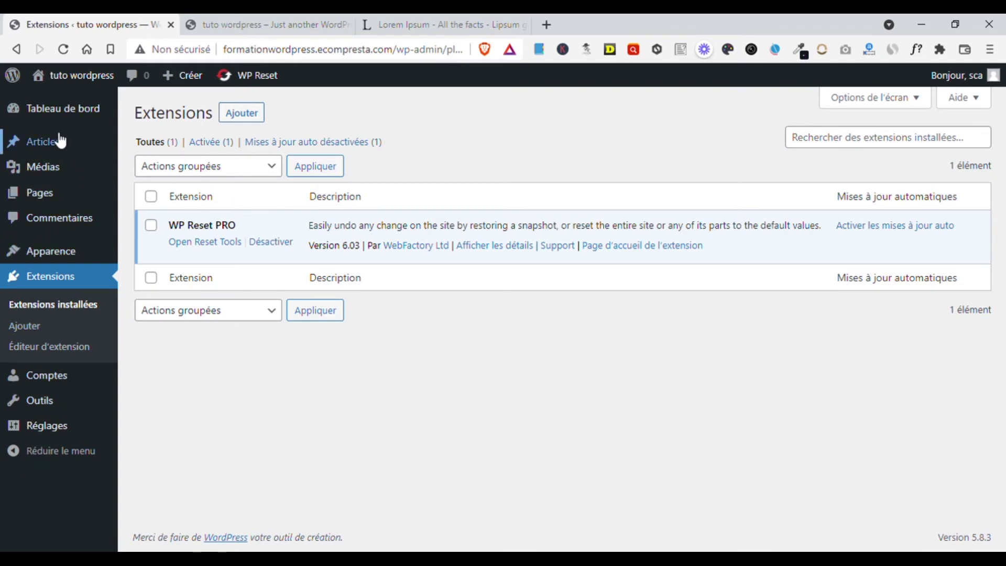
pyautogui.moveTo(41, 256)
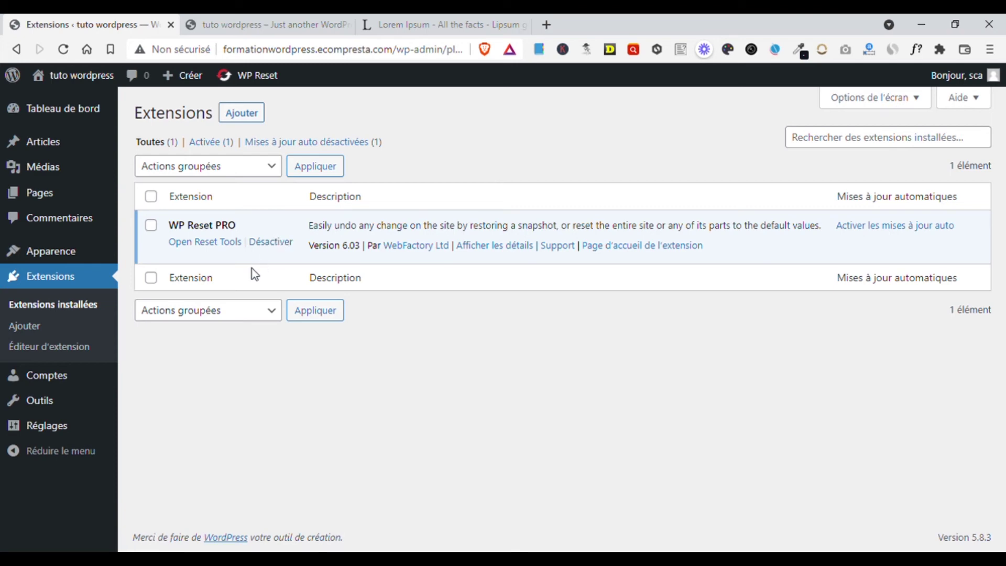
# Review the WP Reset PRO plugin's version and description in the installed plugins list
pyautogui.doubleClick(317, 252)
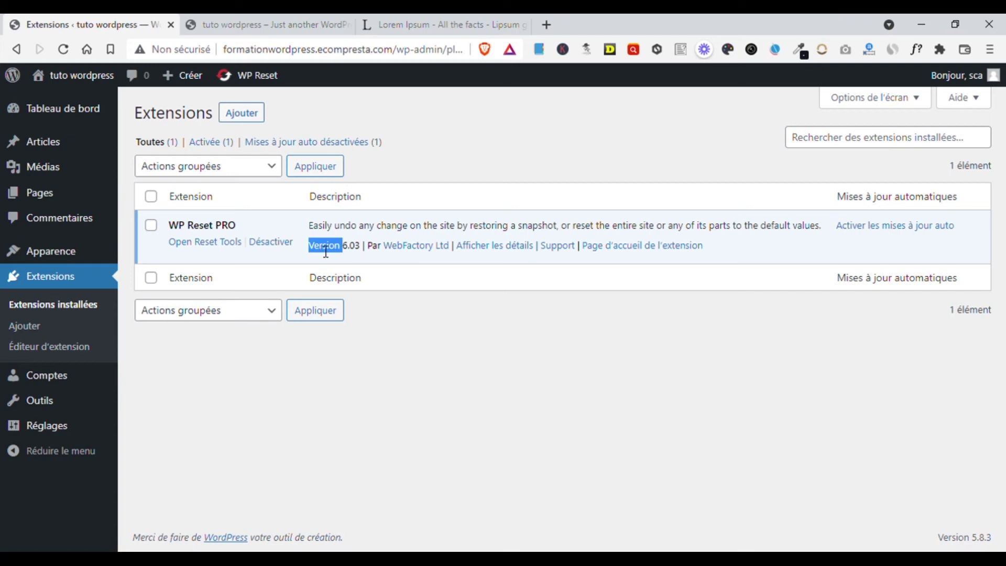
pyautogui.click(326, 251)
pyautogui.doubleClick(330, 283)
pyautogui.click(331, 283)
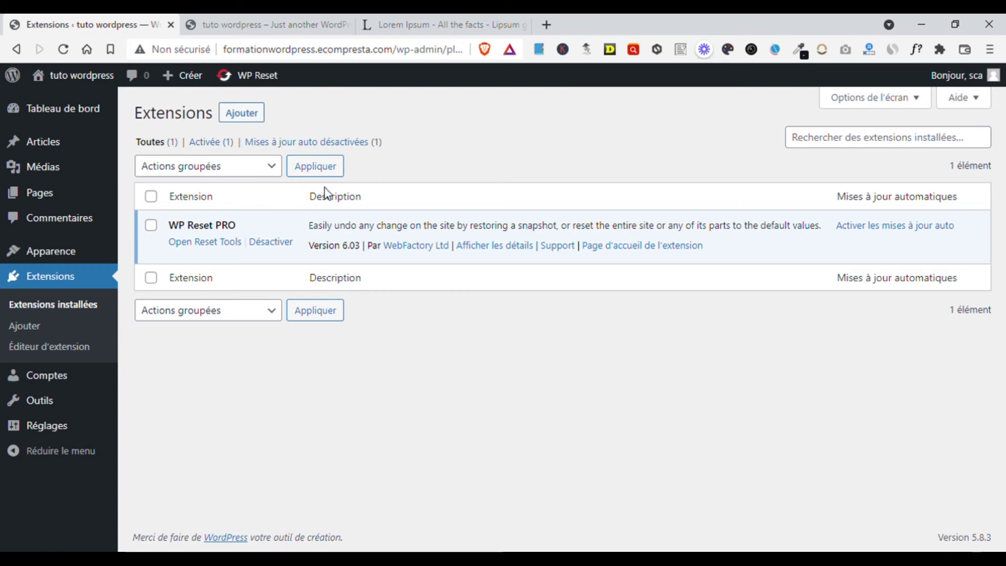
pyautogui.doubleClick(334, 204)
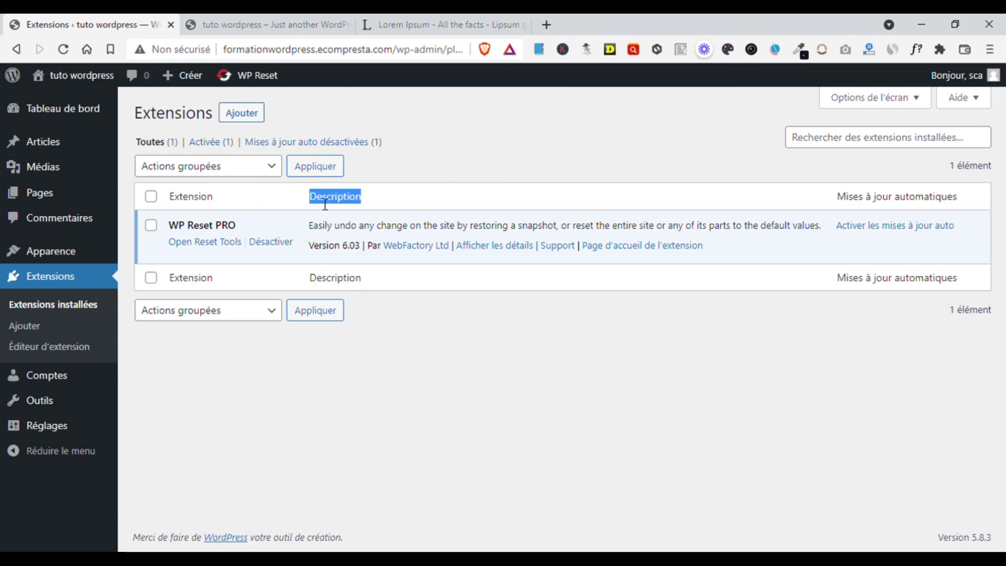
pyautogui.click(310, 198)
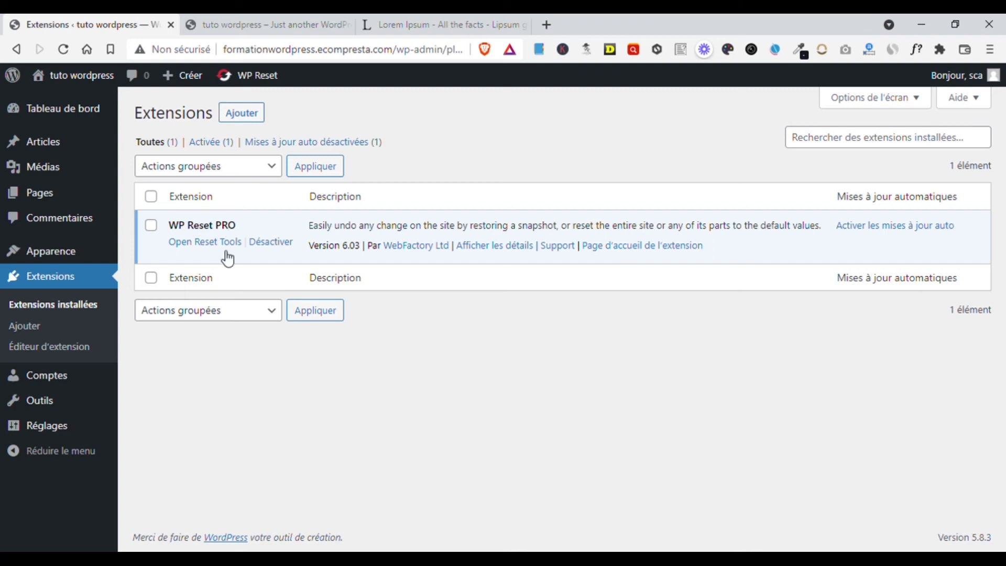
# Open the Comptes page and review the role assigned to the existing account
pyautogui.moveTo(45, 429)
pyautogui.moveTo(48, 387)
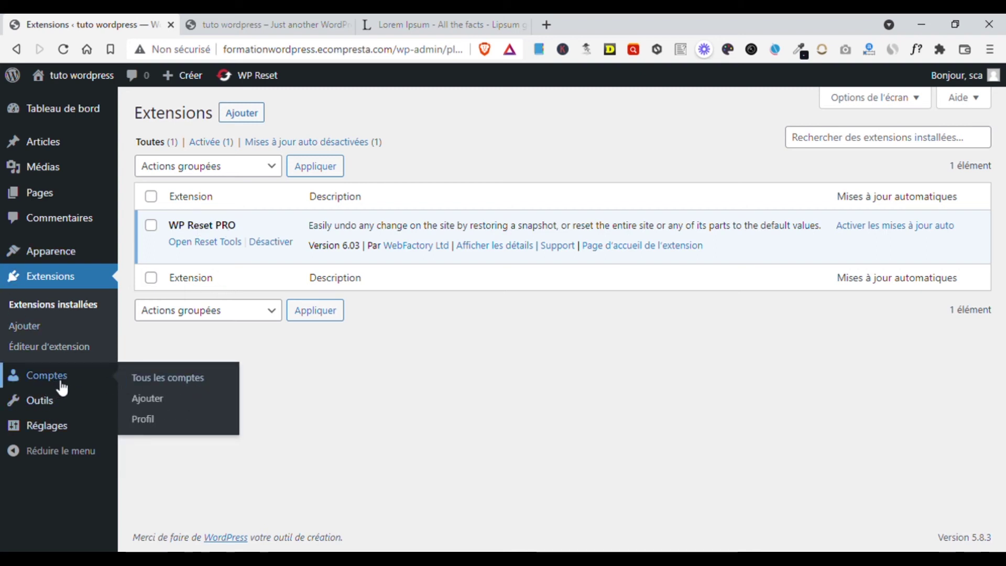
pyautogui.click(40, 384)
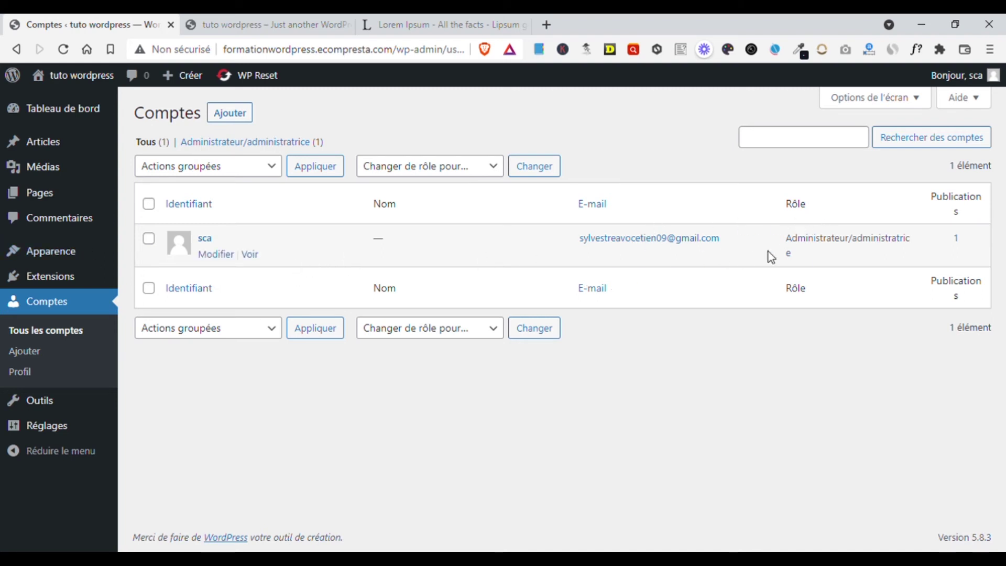
pyautogui.moveTo(798, 249); pyautogui.dragTo(804, 254)
pyautogui.click(796, 241)
# Open the form for adding an account and go through its username, e-mail, first name and last name fields
pyautogui.click(229, 113)
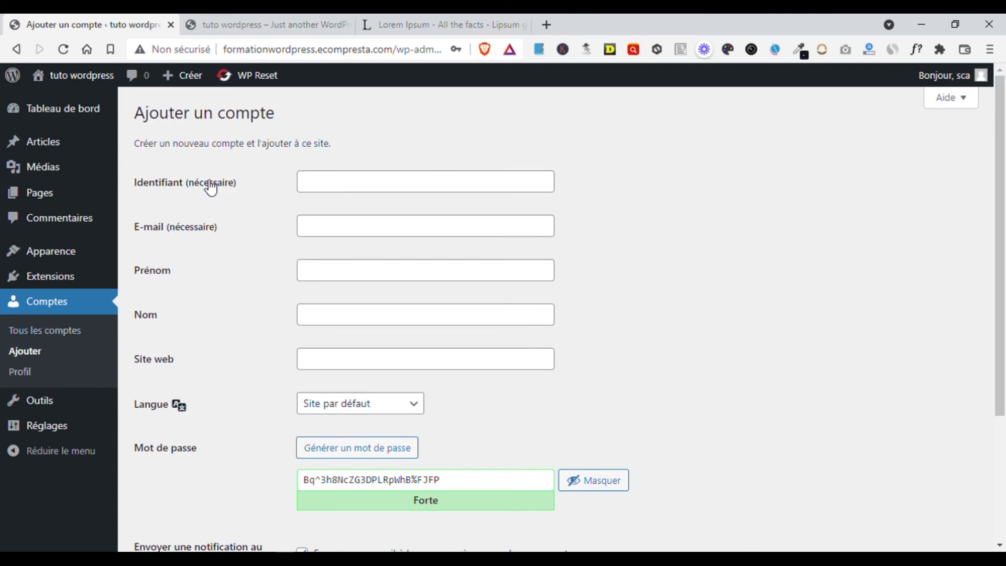
pyautogui.click(384, 193)
pyautogui.click(238, 226)
pyautogui.click(343, 230)
pyautogui.click(231, 268)
pyautogui.click(335, 270)
pyautogui.click(281, 320)
pyautogui.click(334, 321)
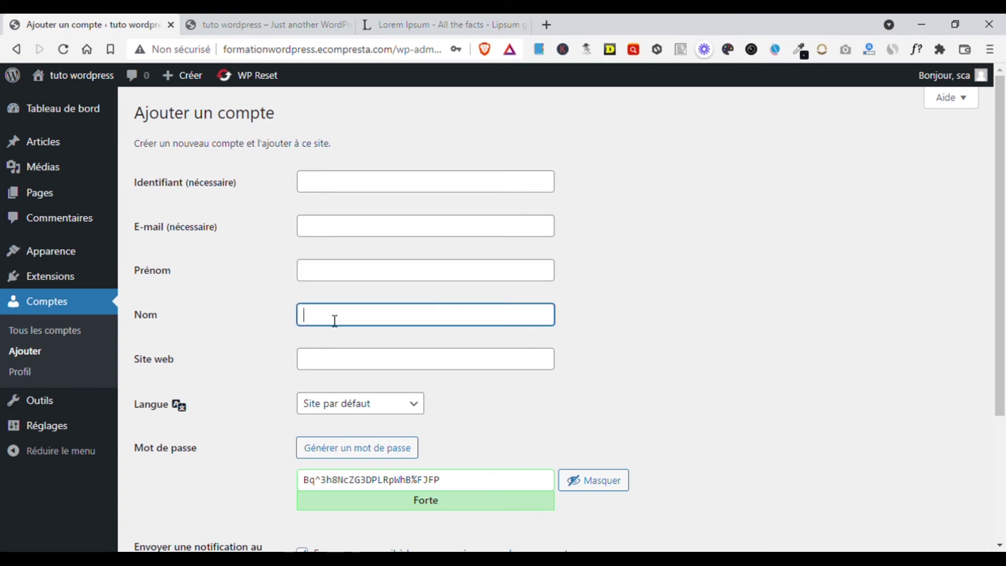
# Review the new account form's website, language, password, notification and role settings without creating an account
pyautogui.click(199, 358)
pyautogui.click(338, 360)
pyautogui.click(214, 388)
pyautogui.click(313, 409)
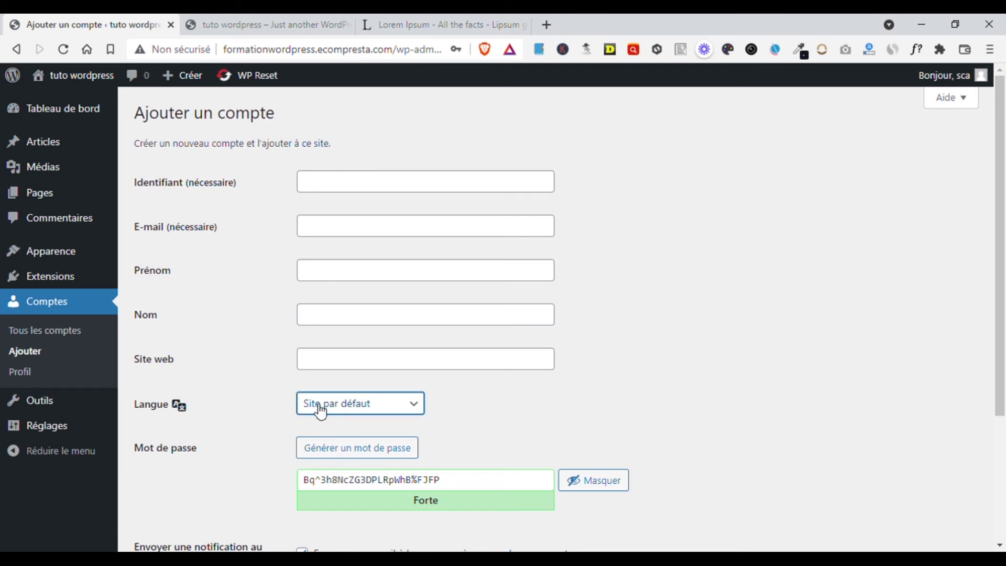
pyautogui.click(265, 407)
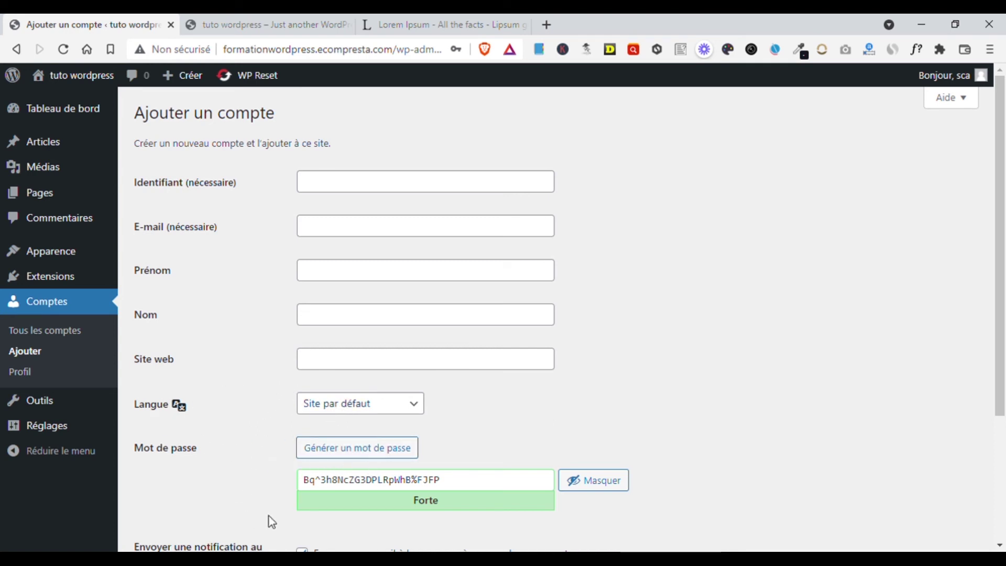
pyautogui.scroll(-3, 872, 314)
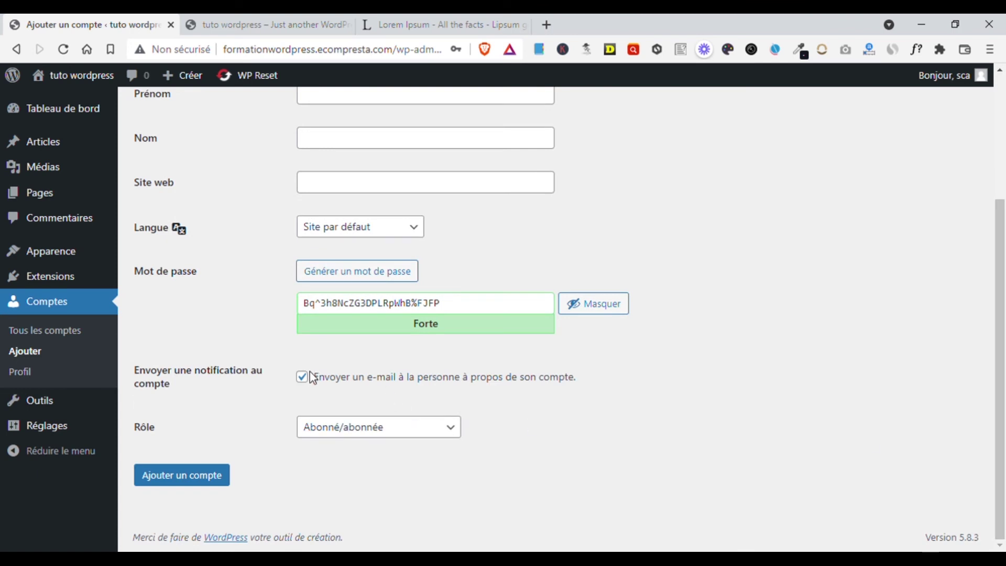
pyautogui.click(341, 427)
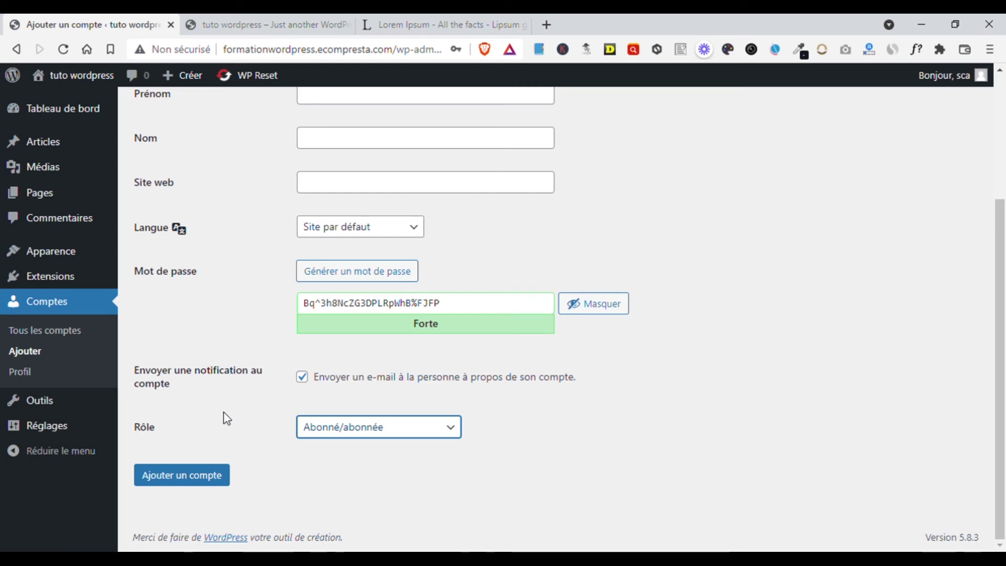
pyautogui.scroll(2, 200, 431)
pyautogui.scroll(-2, 197, 419)
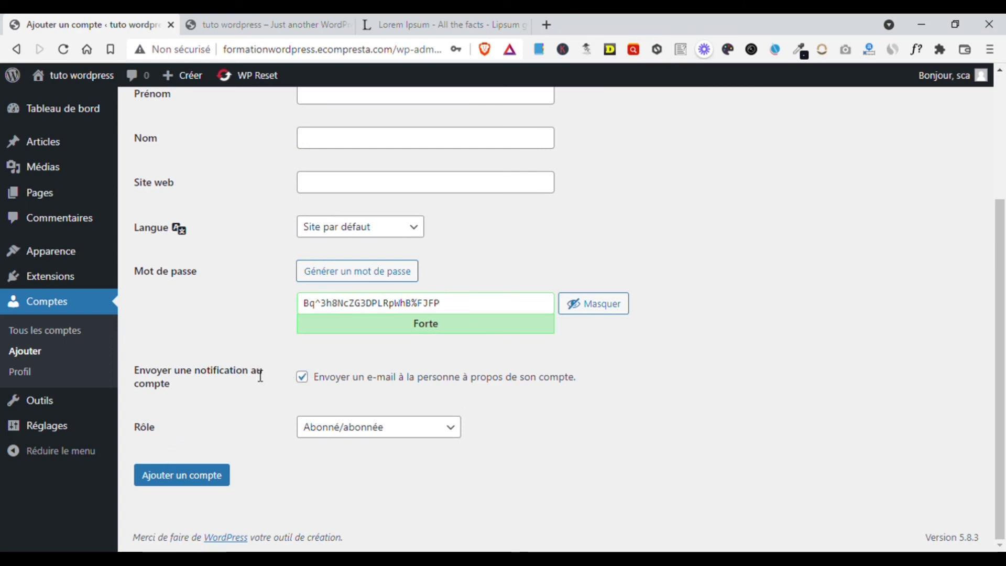
pyautogui.scroll(3, 261, 376)
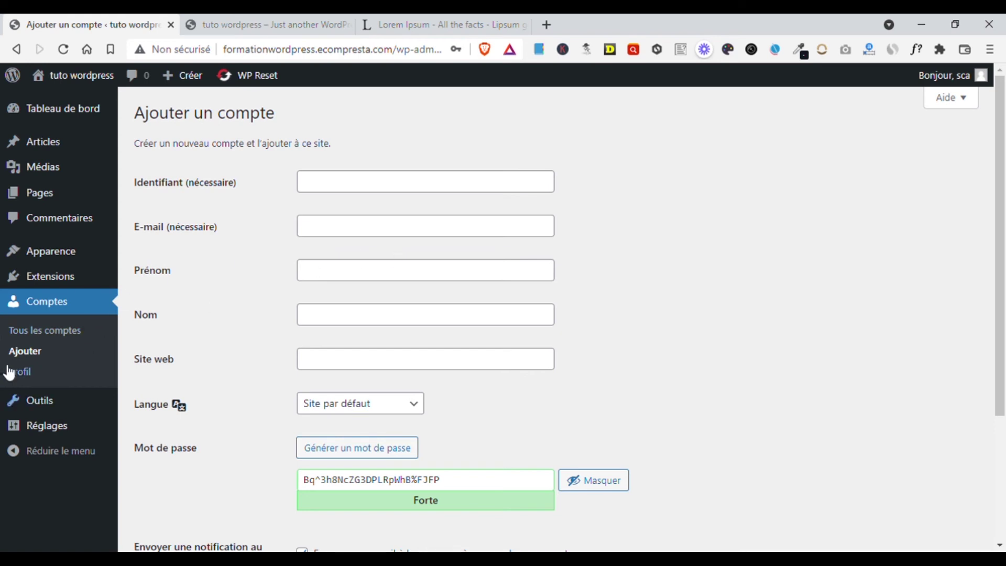
# Open the profile page, set the admin colour scheme to Minuit after trying Lever du soleil and Ectoplasme, and update the profile
pyautogui.click(18, 371)
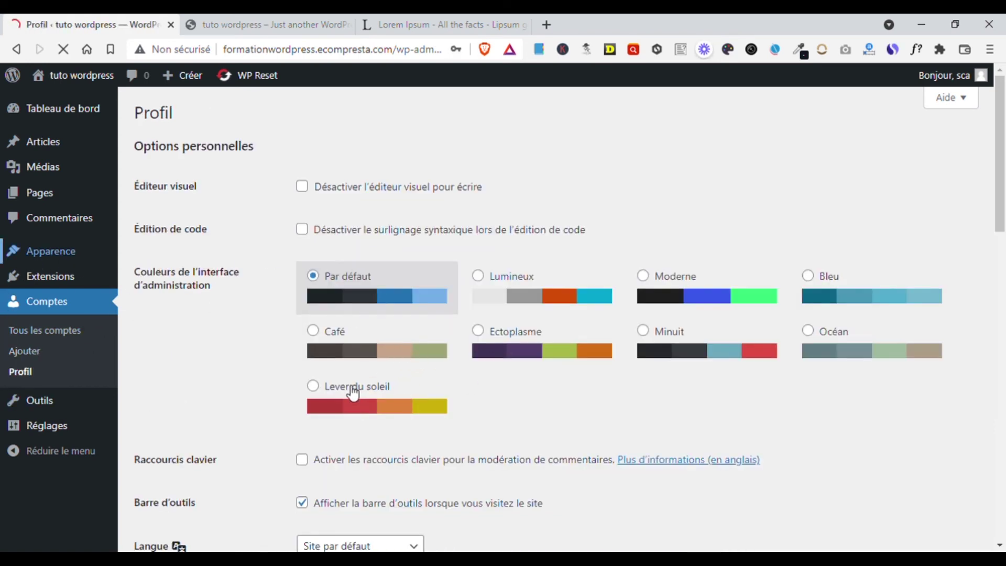
pyautogui.click(317, 386)
pyautogui.click(577, 333)
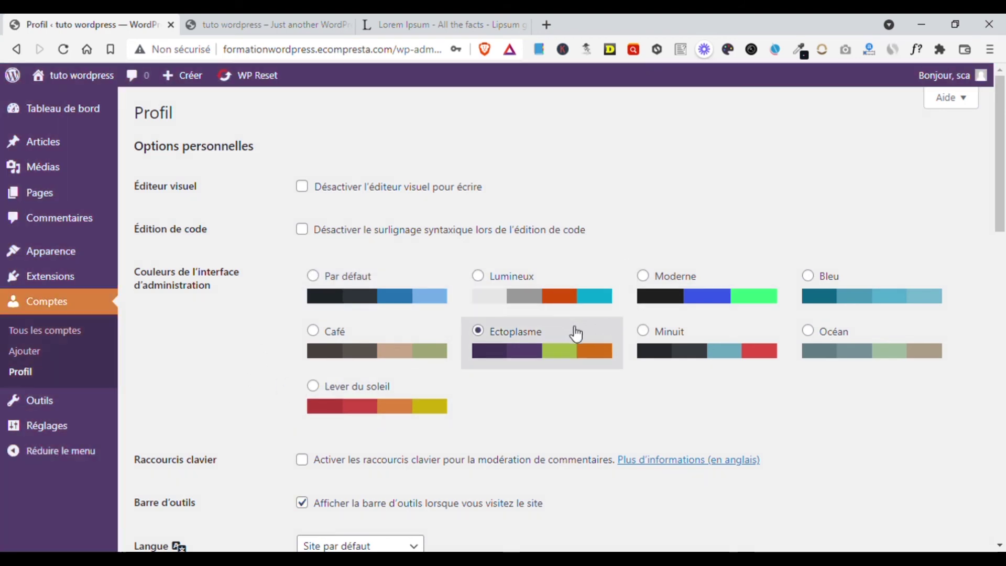
pyautogui.click(740, 346)
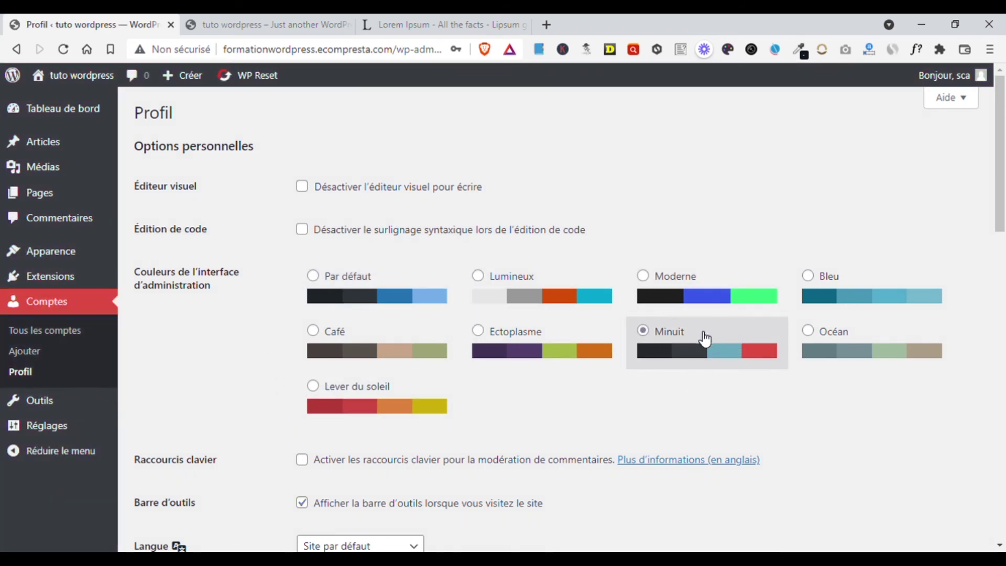
pyautogui.moveTo(998, 209); pyautogui.dragTo(995, 483)
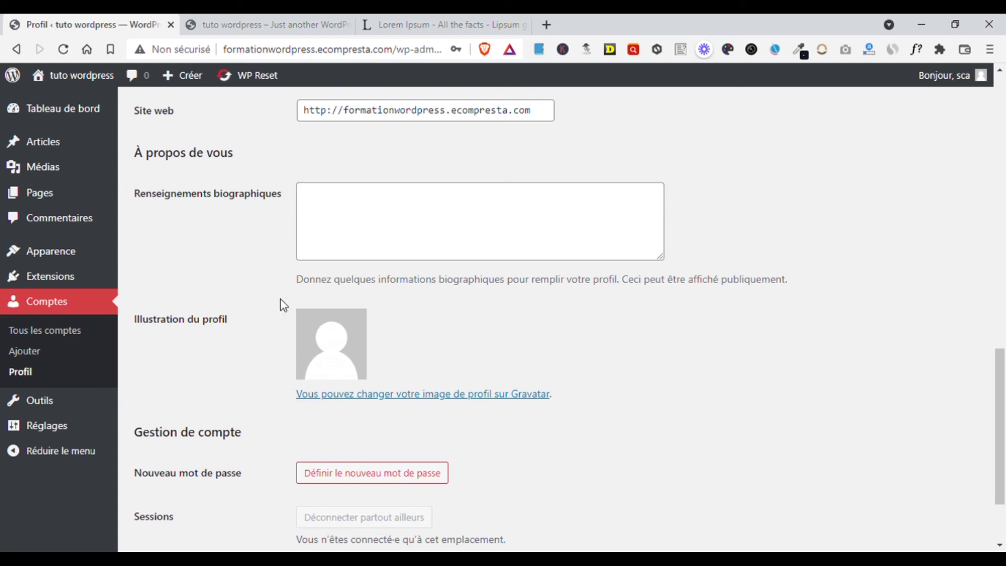
pyautogui.scroll(-2, 352, 357)
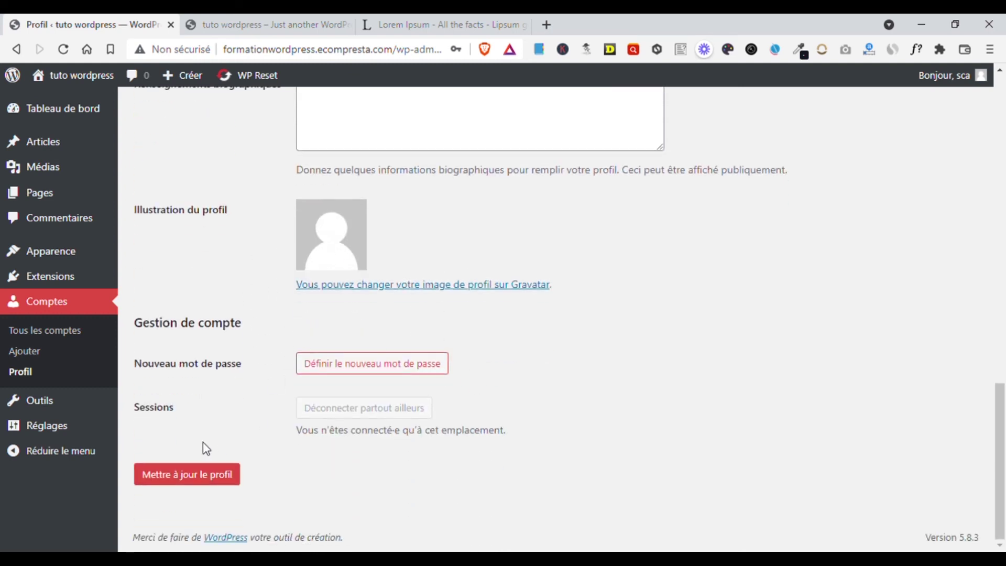
pyautogui.click(190, 478)
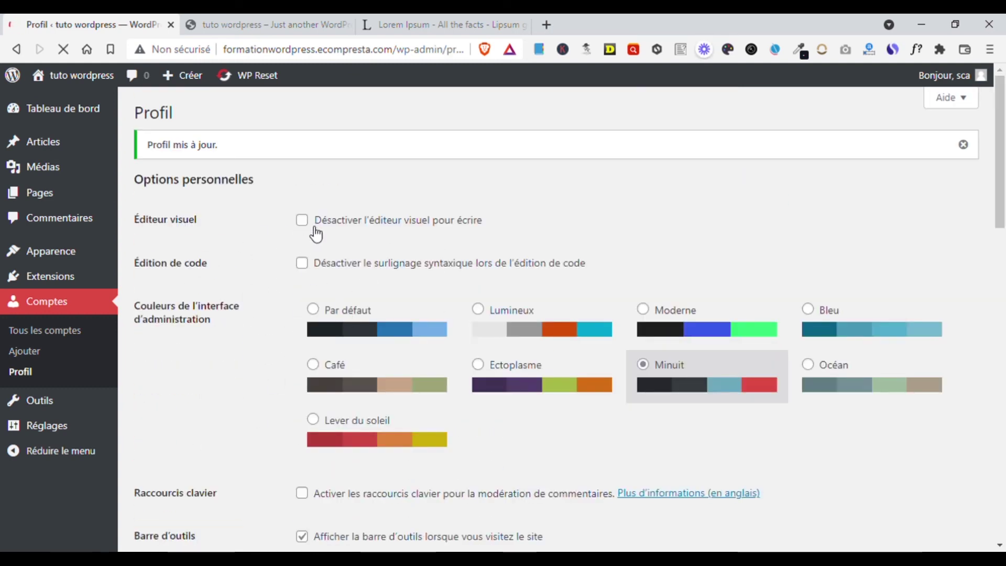
# Look through the Outils submenu and open the installed plugins list to examine the WP Reset PRO entry
pyautogui.moveTo(1003, 254)
pyautogui.mouseDown()
pyautogui.moveTo(991, 417)
pyautogui.moveTo(998, 257)
pyautogui.mouseUp()
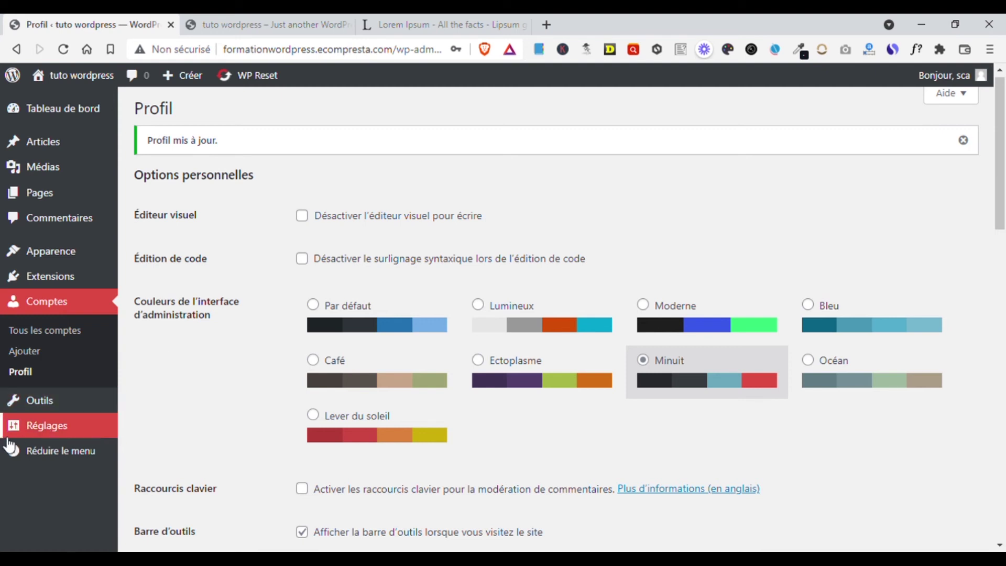
pyautogui.moveTo(16, 404)
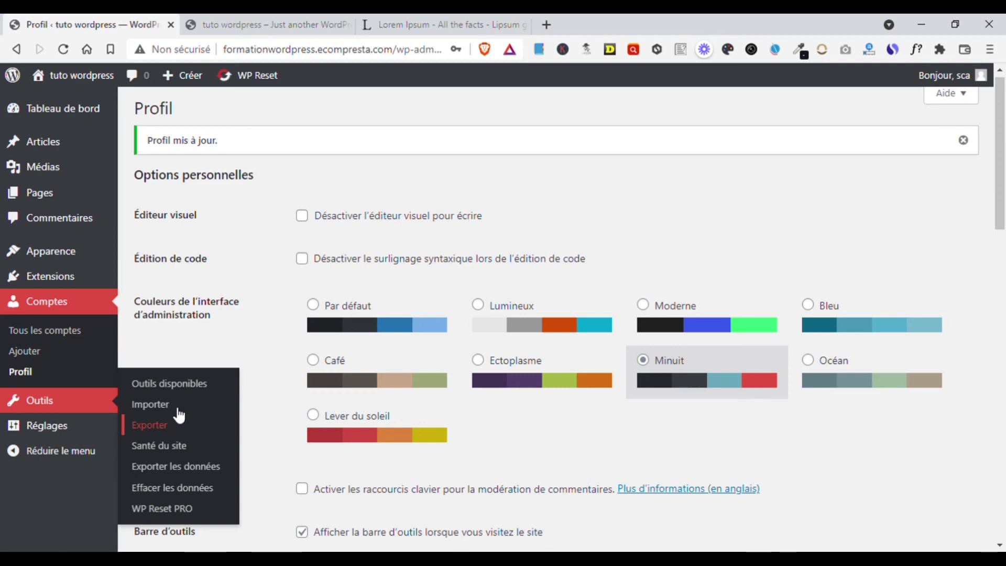
pyautogui.moveTo(68, 411)
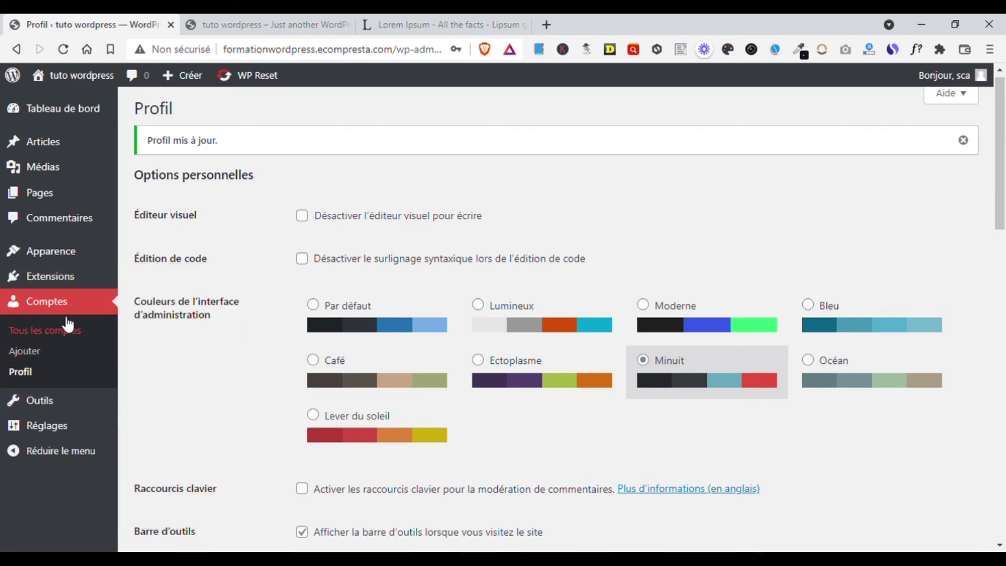
pyautogui.click(183, 282)
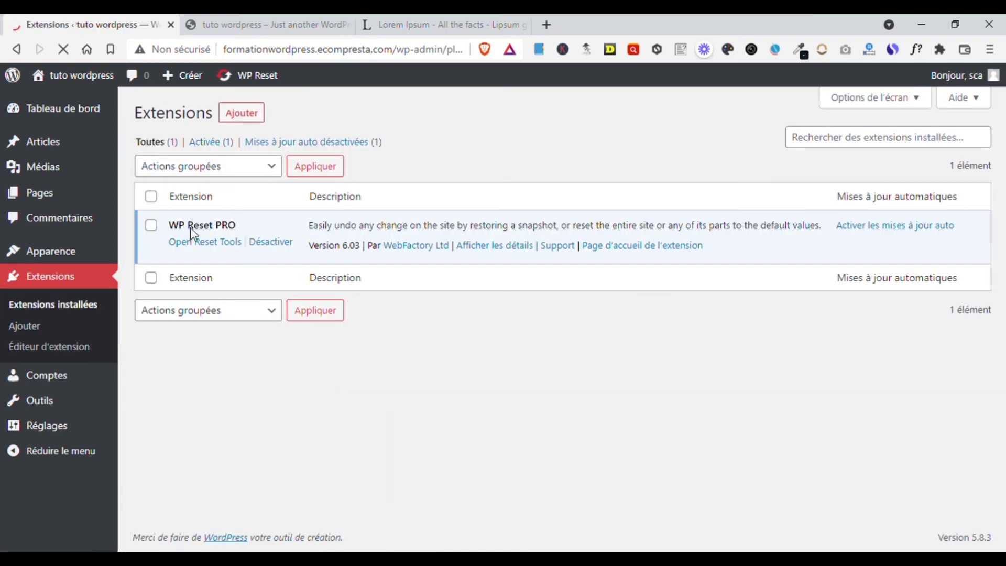
pyautogui.tripleClick(214, 231)
pyautogui.click(357, 386)
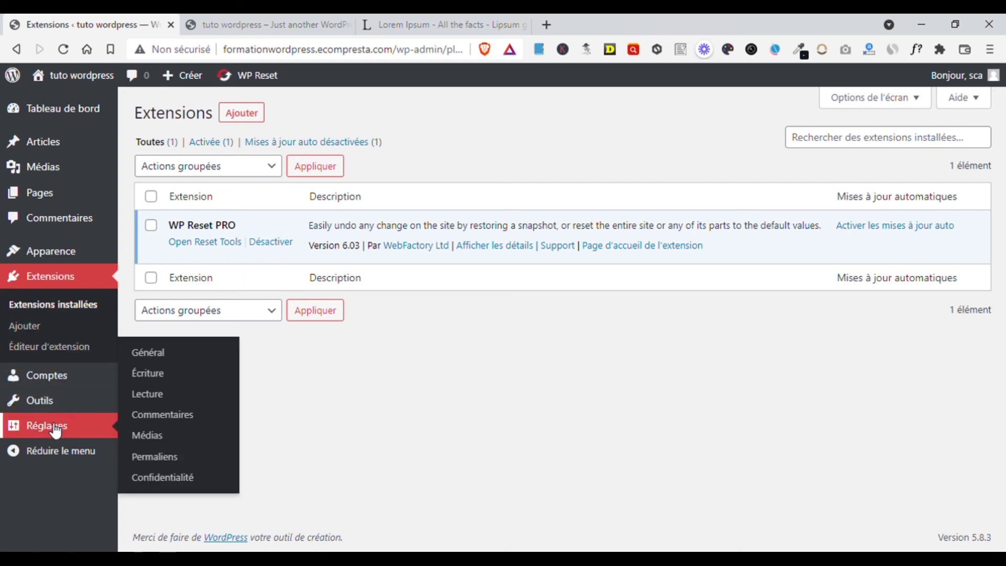
# Open the general settings page and review the site title and tagline fields without changing them
pyautogui.moveTo(58, 406)
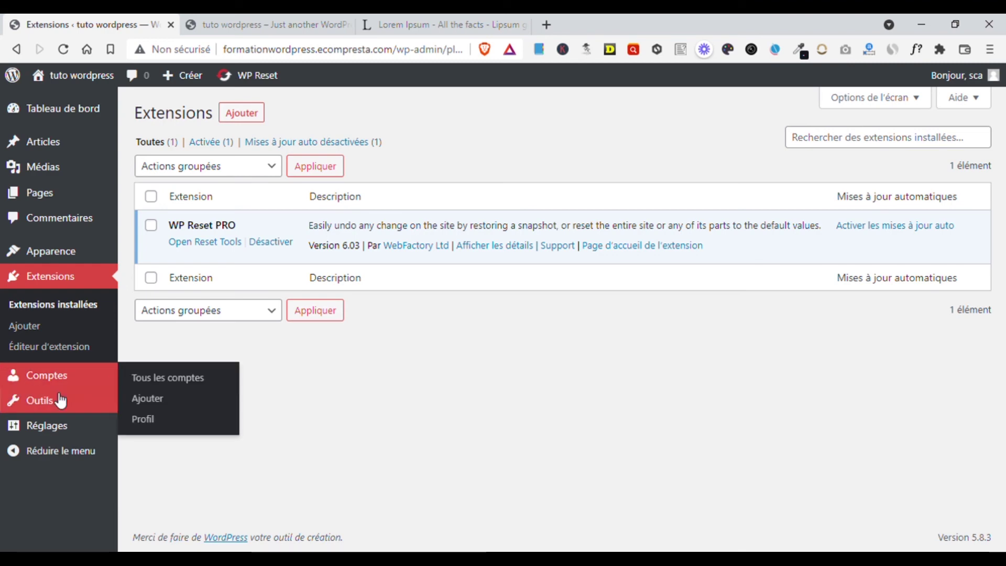
pyautogui.moveTo(34, 436)
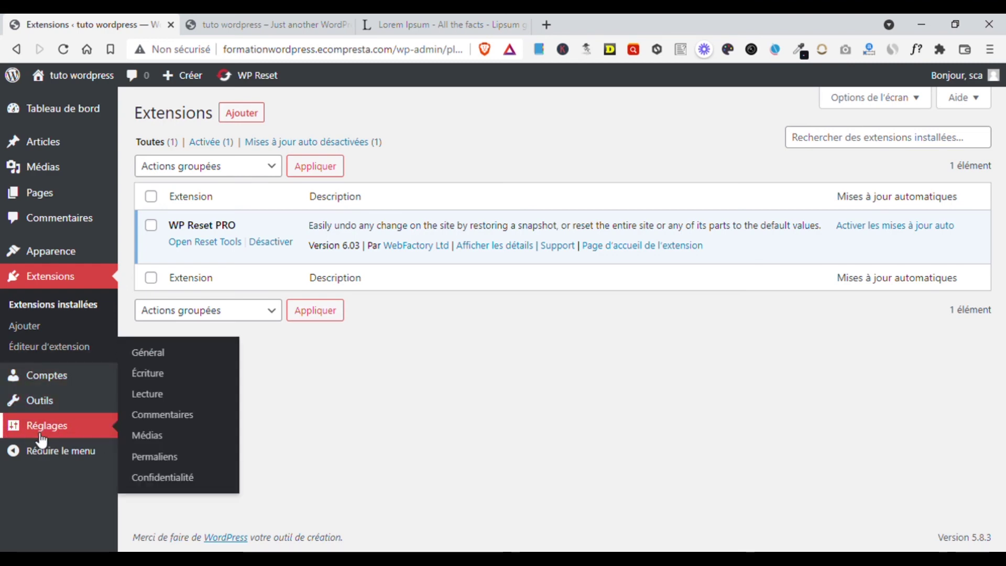
pyautogui.click(33, 434)
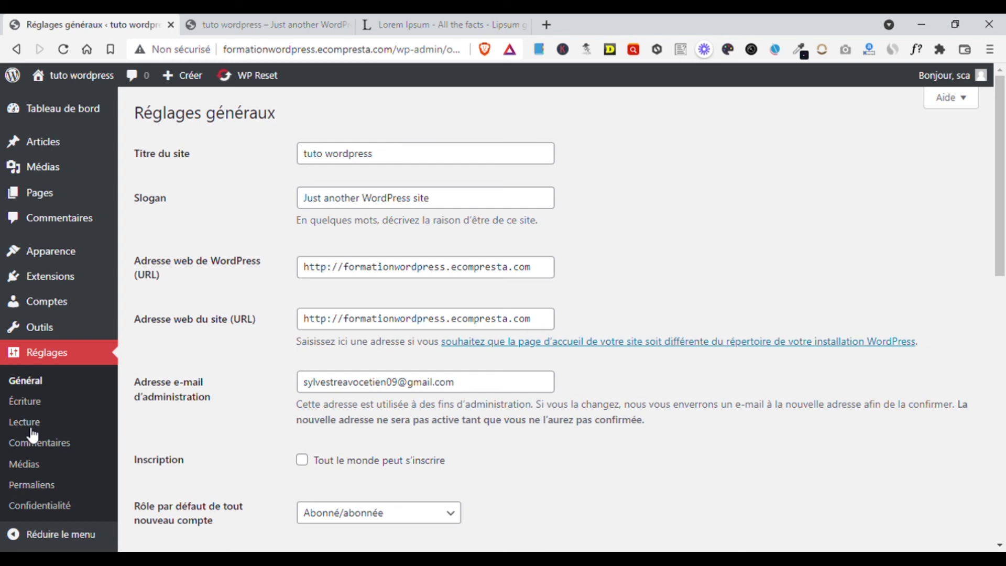
pyautogui.click(28, 381)
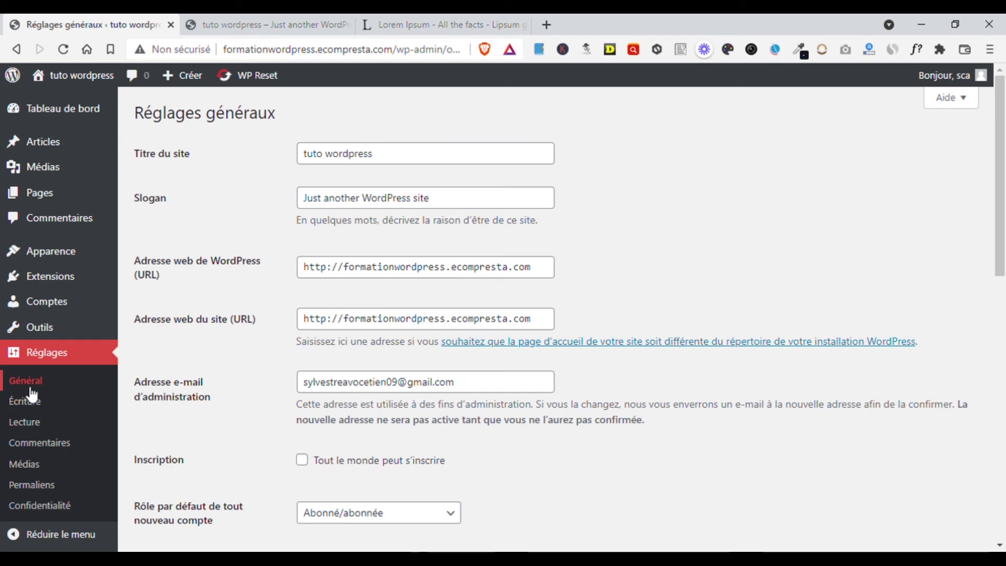
pyautogui.click(406, 156)
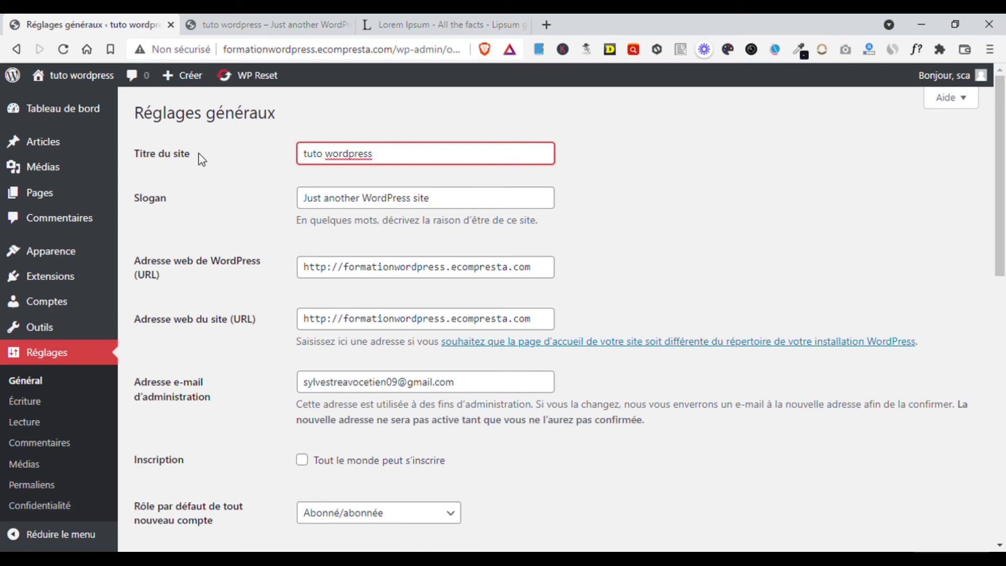
pyautogui.moveTo(303, 159); pyautogui.dragTo(406, 163)
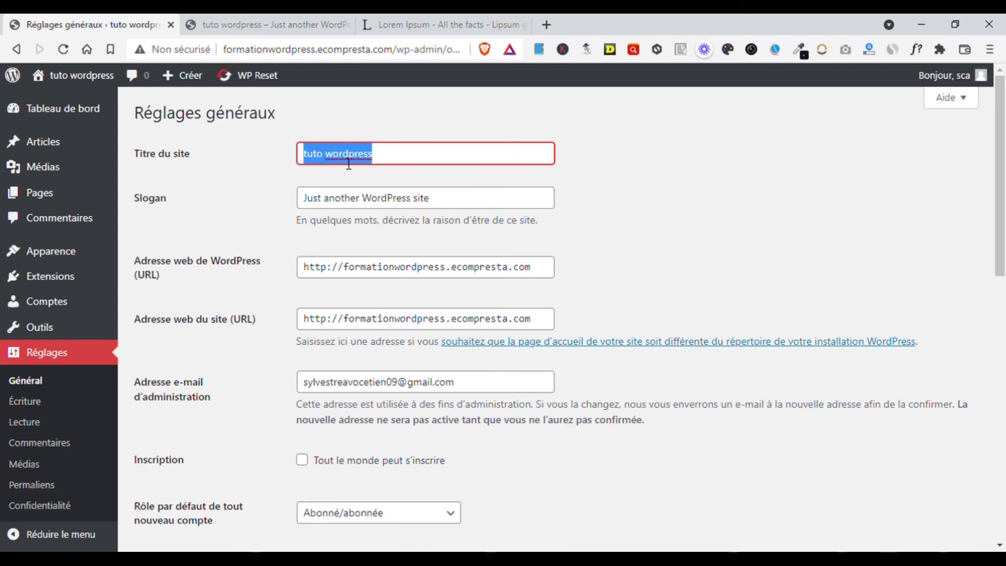
pyautogui.click(348, 164)
pyautogui.moveTo(307, 198); pyautogui.dragTo(414, 198)
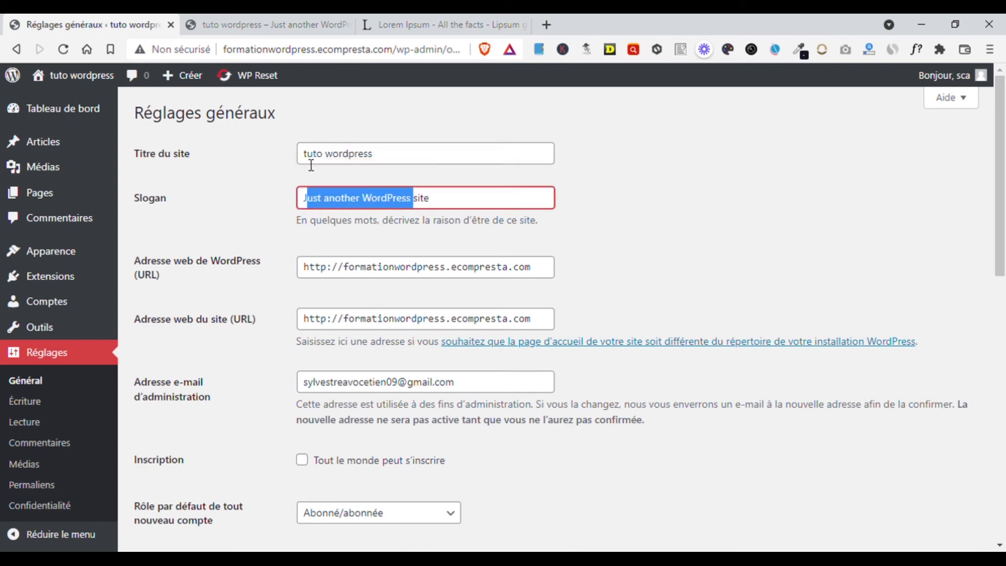
pyautogui.click(311, 165)
pyautogui.moveTo(305, 198); pyautogui.dragTo(388, 218)
pyautogui.click(413, 198)
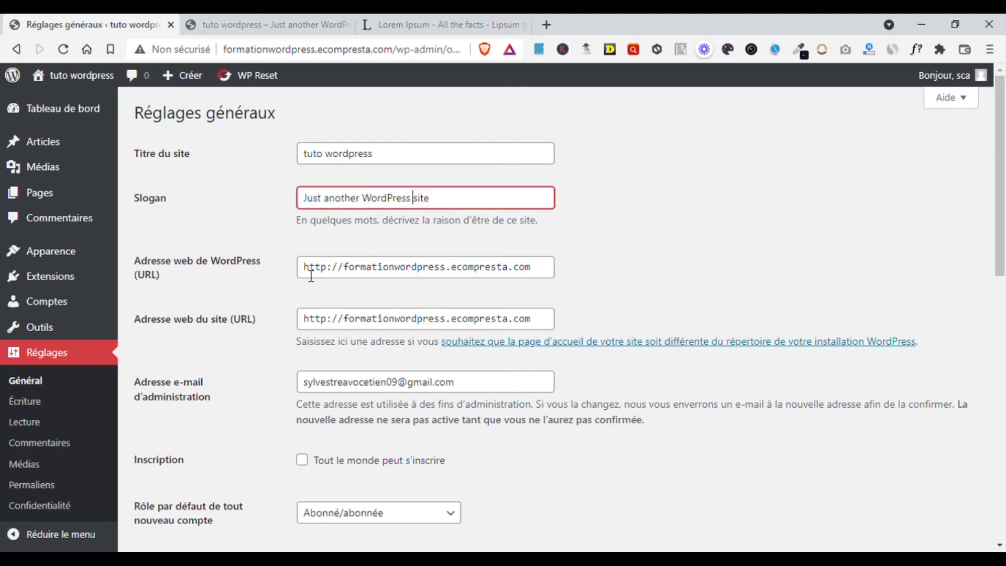
# Review the WordPress address, site address and administration e-mail fields in the general settings
pyautogui.moveTo(312, 273); pyautogui.dragTo(530, 270)
pyautogui.click(531, 270)
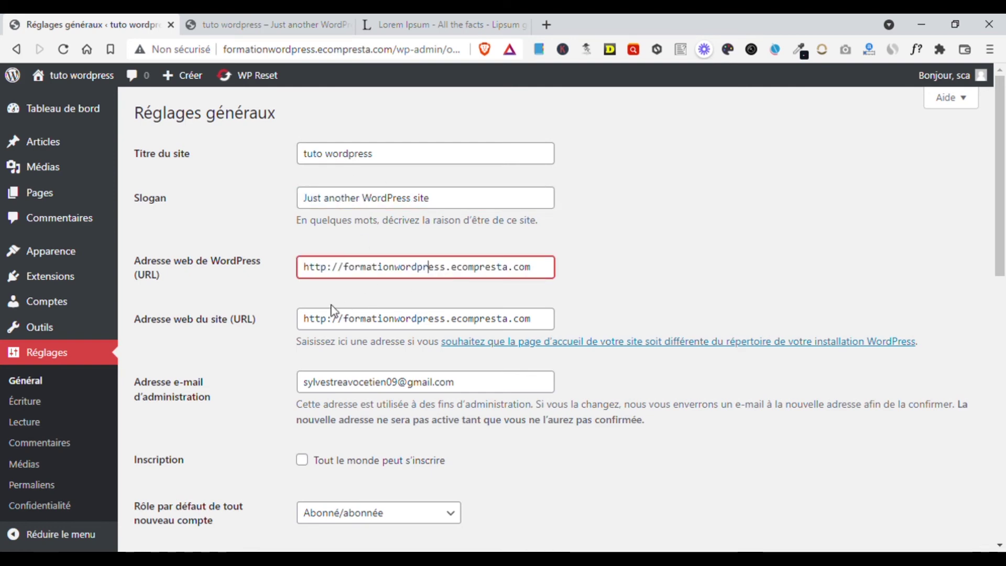
pyautogui.moveTo(351, 341); pyautogui.dragTo(439, 346)
pyautogui.click(409, 388)
pyautogui.moveTo(348, 382); pyautogui.dragTo(509, 388)
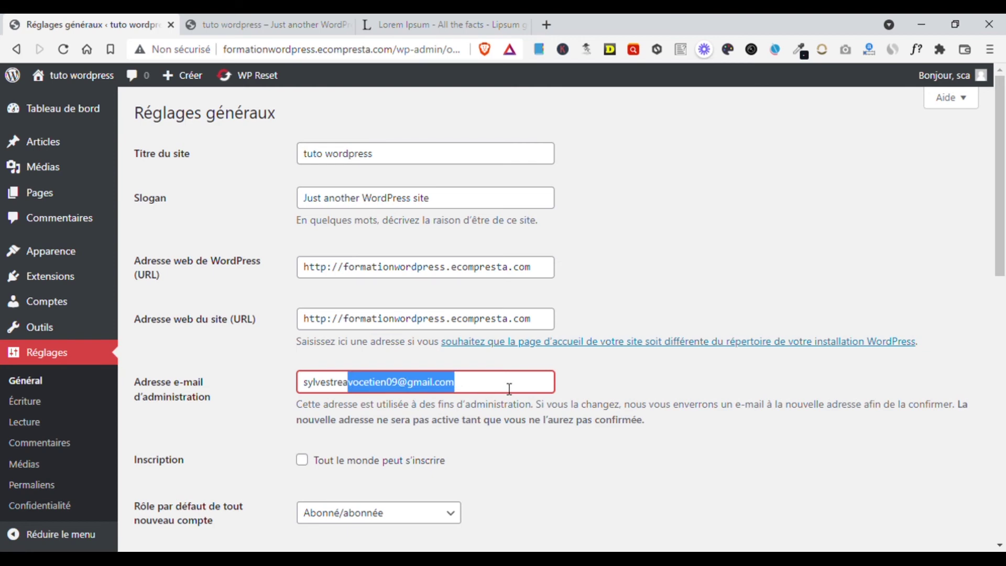
pyautogui.scroll(-7, 774, 233)
pyautogui.scroll(7, 221, 393)
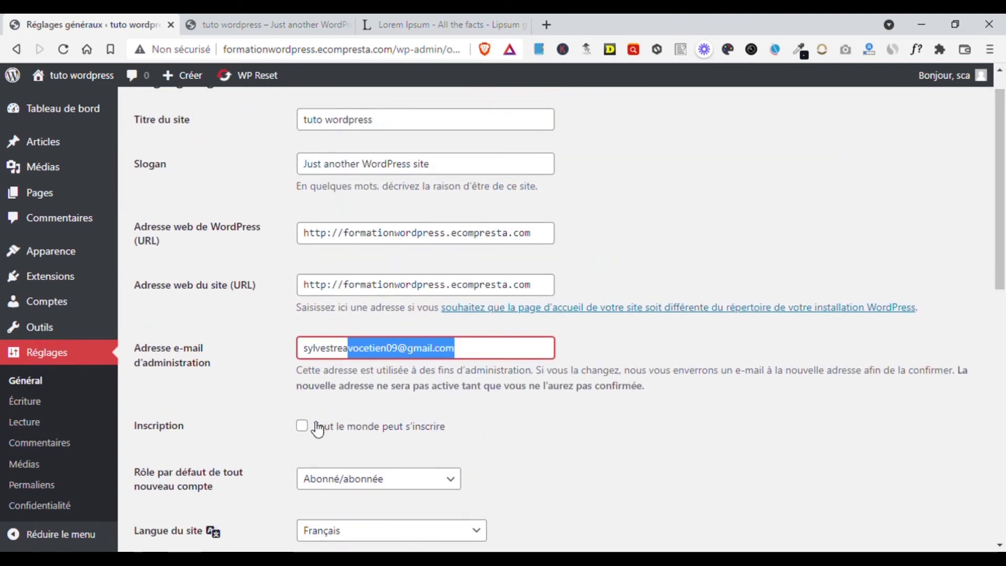
# Try the "Tout le monde peut s'inscrire" registration option on and off, leaving it disabled
pyautogui.moveTo(163, 433); pyautogui.dragTo(202, 433)
pyautogui.click(230, 426)
pyautogui.click(303, 429)
pyautogui.click(302, 427)
pyautogui.click(303, 427)
pyautogui.click(302, 428)
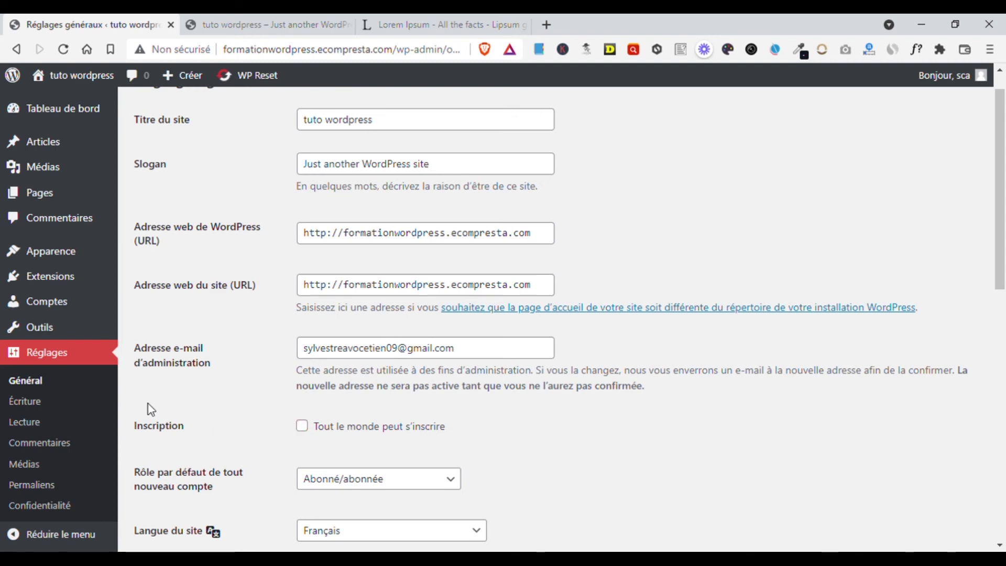
pyautogui.click(302, 427)
pyautogui.click(302, 427)
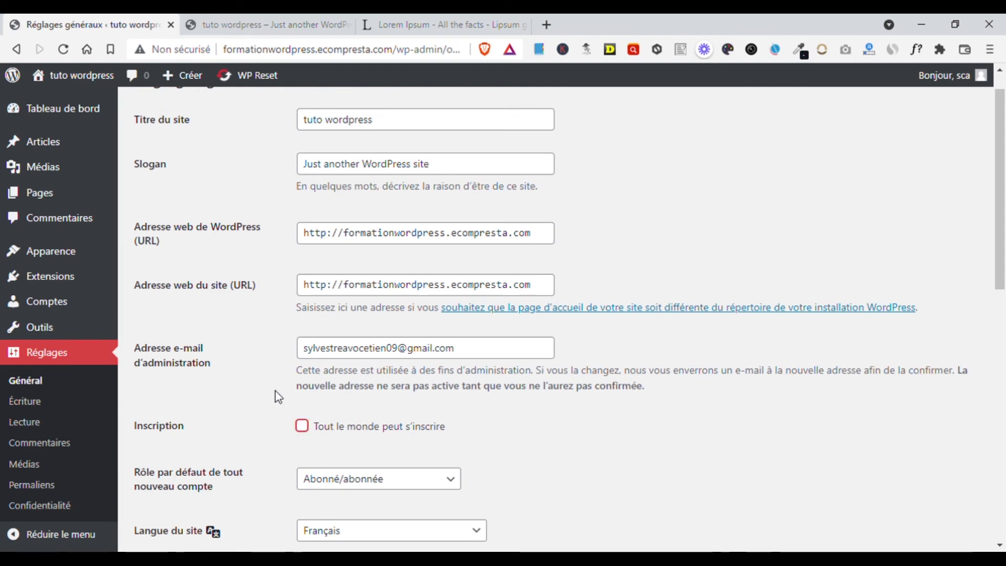
pyautogui.moveTo(1001, 164); pyautogui.dragTo(1000, 368)
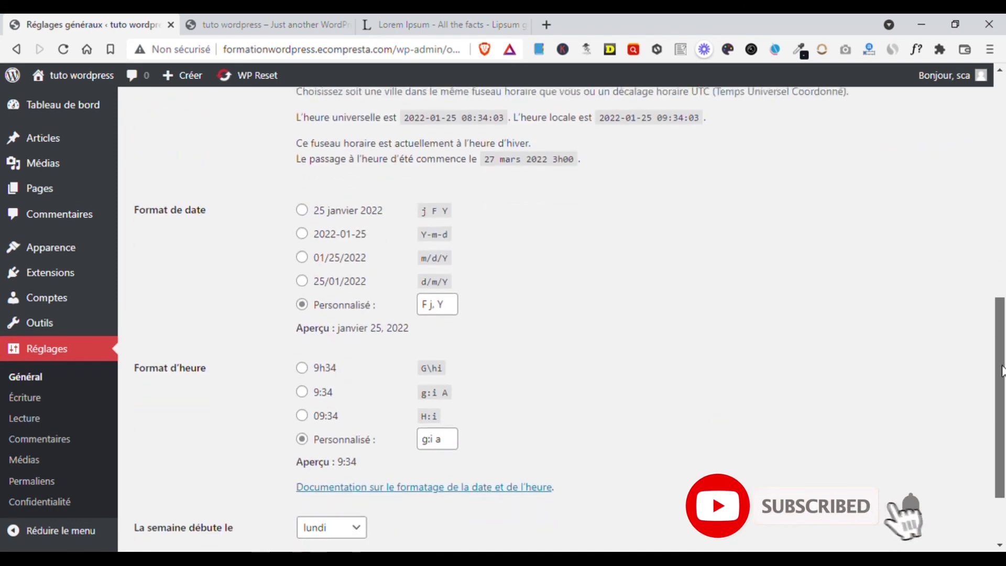
pyautogui.scroll(4, 1001, 368)
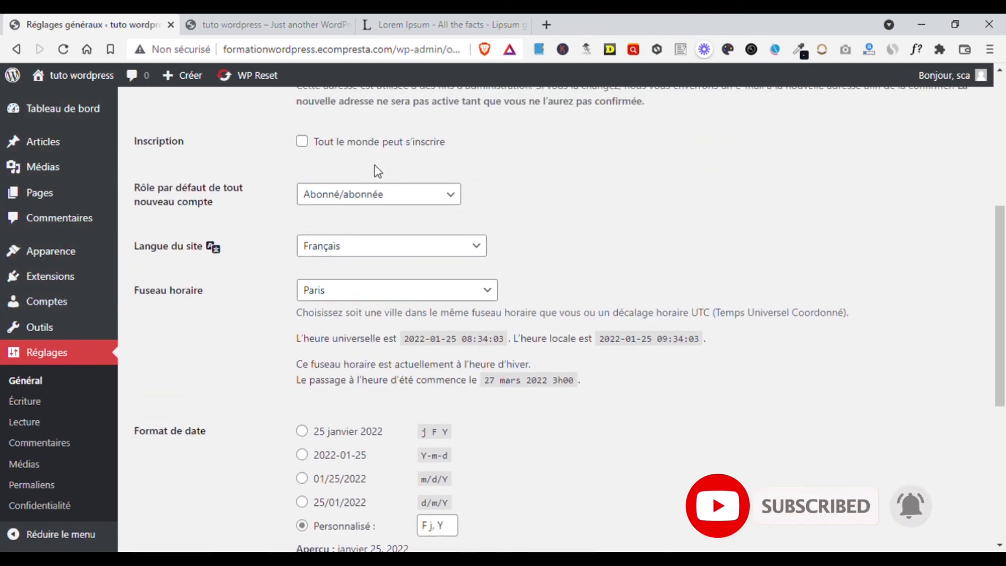
pyautogui.click(302, 141)
pyautogui.click(302, 141)
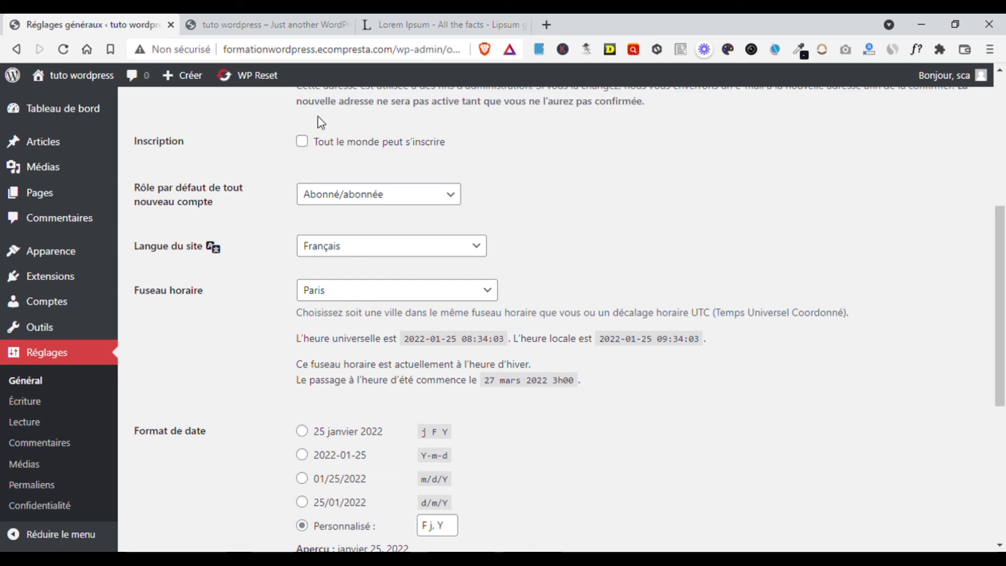
pyautogui.click(303, 142)
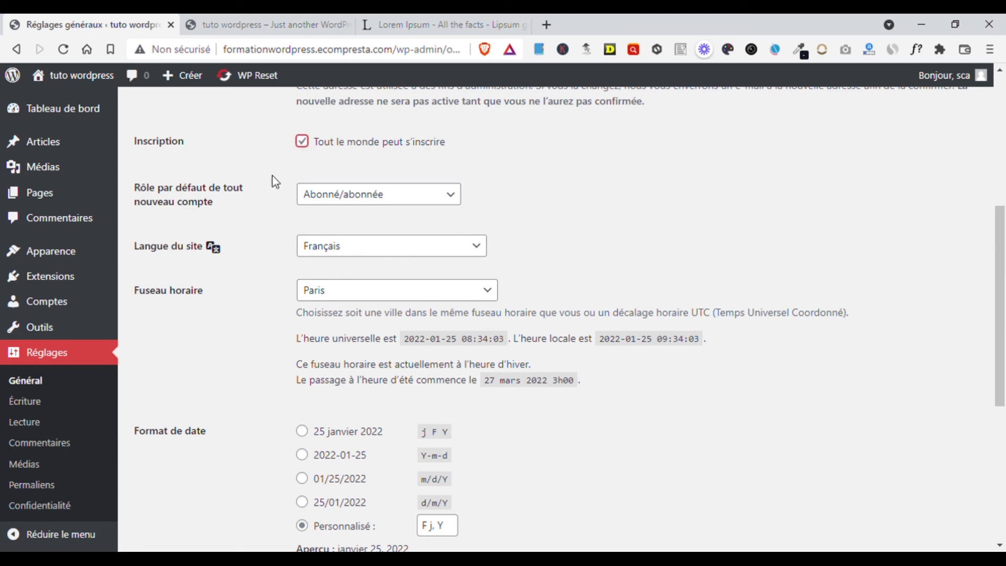
pyautogui.click(303, 142)
# Try Administrateur/administratrice as the default role for new accounts and set it back to Abonné/abonnée
pyautogui.click(371, 201)
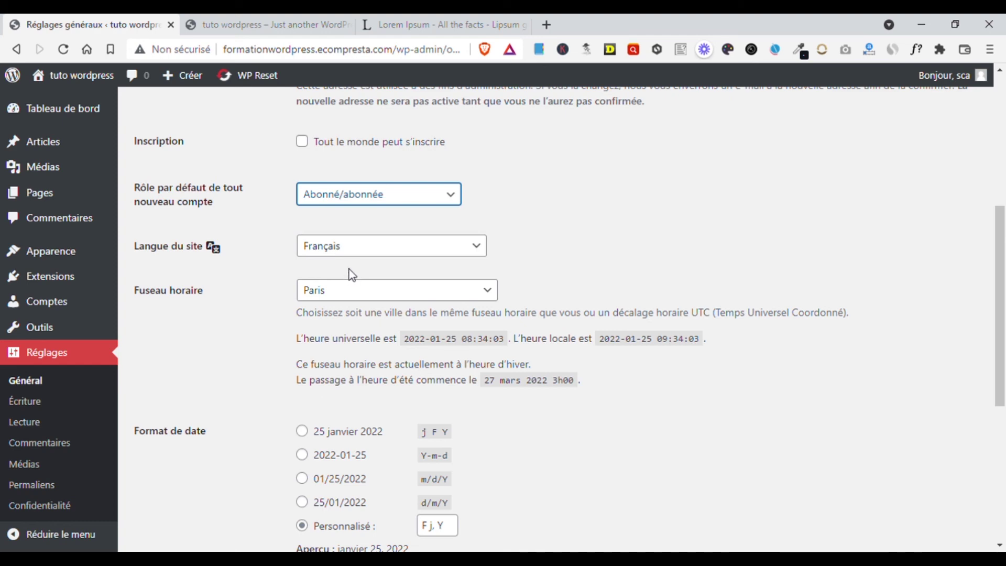
pyautogui.press('Down')
pyautogui.press('Down')
pyautogui.press('Down')
pyautogui.press('Down')
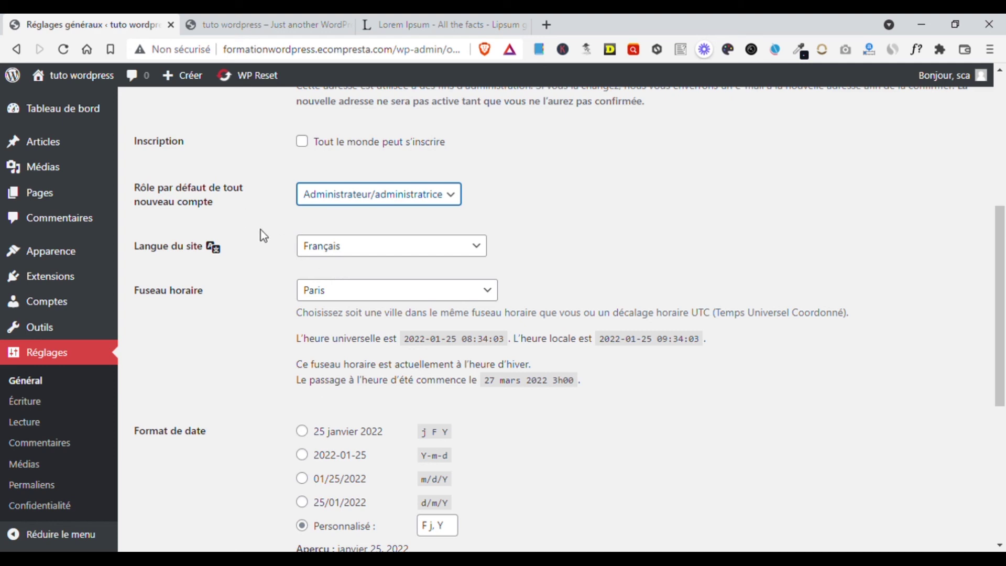
pyautogui.press('Up')
pyautogui.press('Up')
pyautogui.press('Up')
pyautogui.press('Up')
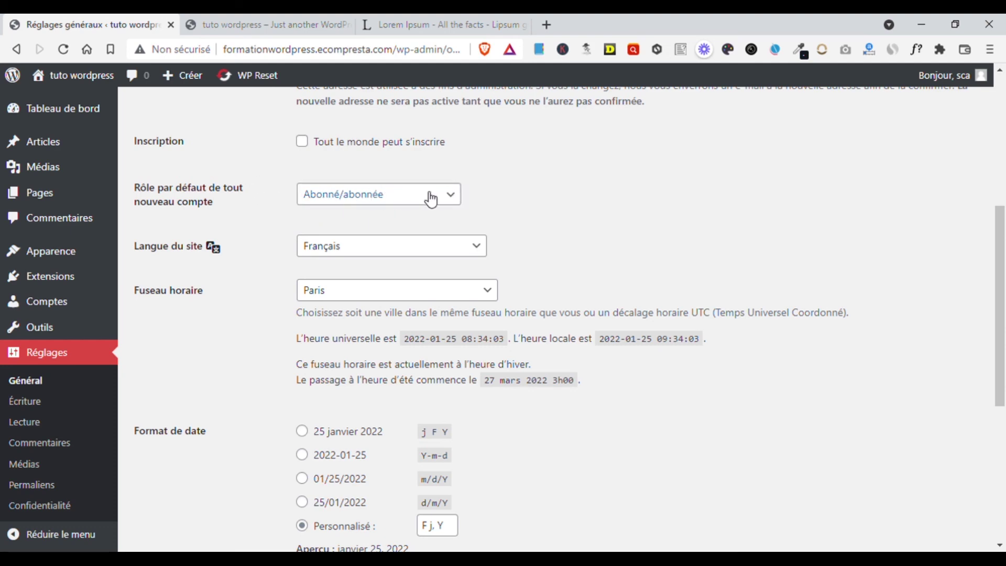
# Review the site language, time zone, date format, time format and week start options in the general settings
pyautogui.moveTo(1000, 255); pyautogui.dragTo(1003, 360)
pyautogui.scroll(3, 400, 172)
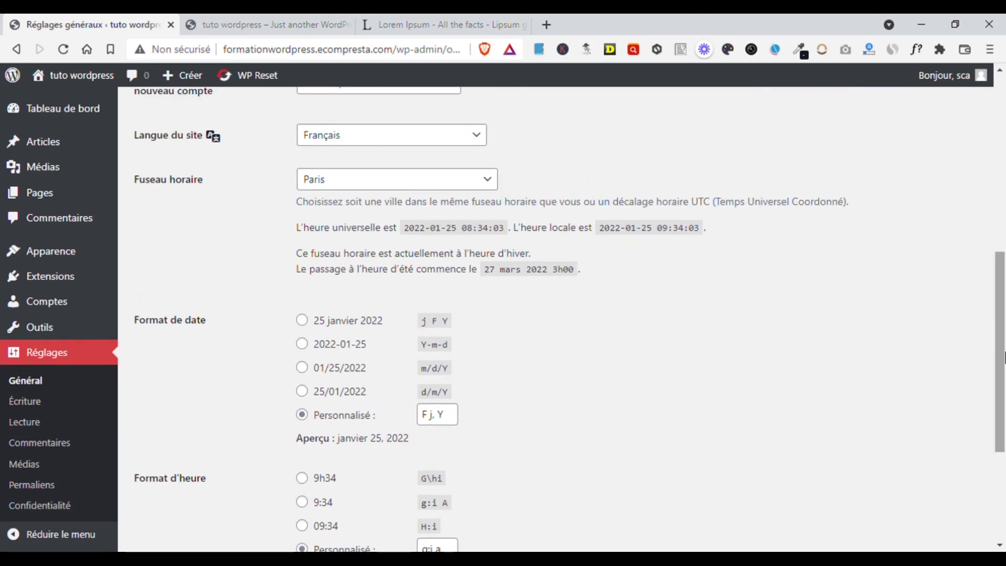
pyautogui.scroll(3, 279, 253)
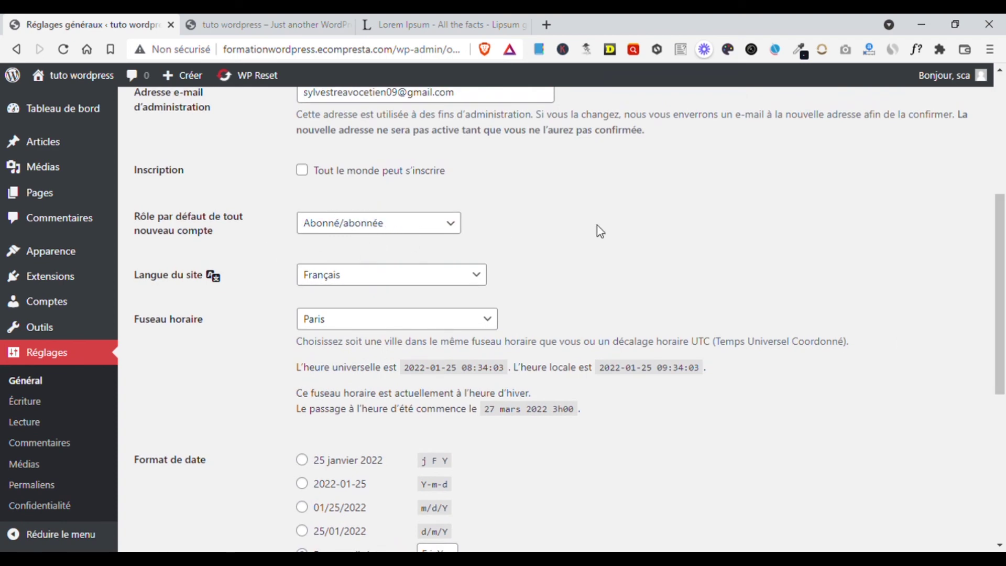
pyautogui.moveTo(1001, 280); pyautogui.dragTo(1002, 375)
pyautogui.scroll(3, 370, 162)
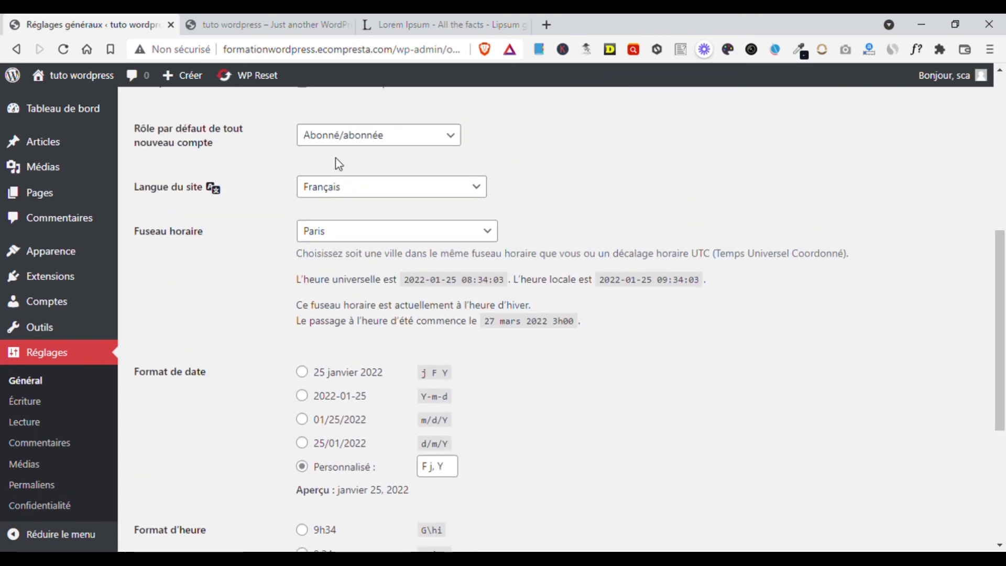
pyautogui.moveTo(1000, 351); pyautogui.dragTo(986, 459)
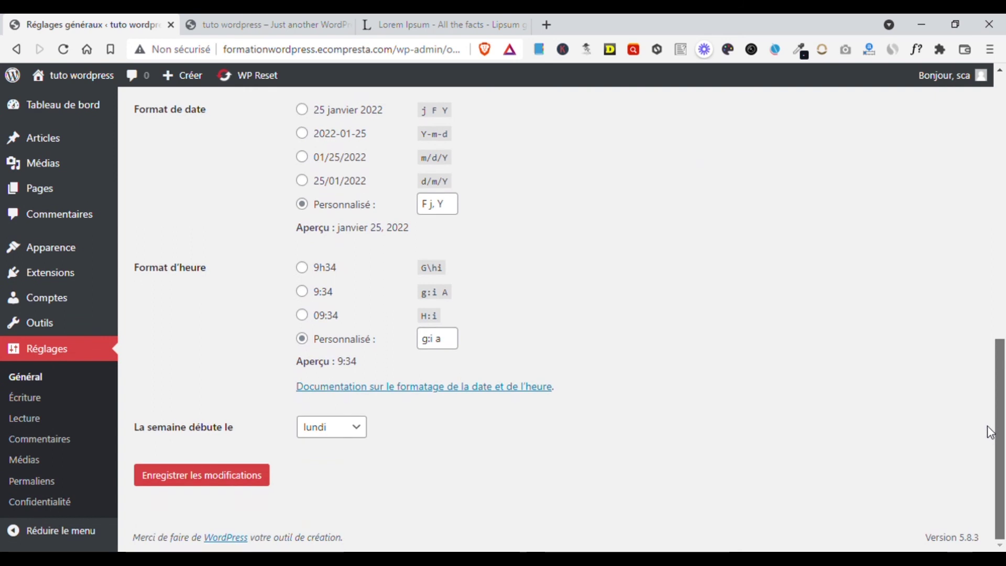
# Save the general settings and open the Écriture settings to review the post, e-mail publishing and update service options
pyautogui.click(171, 475)
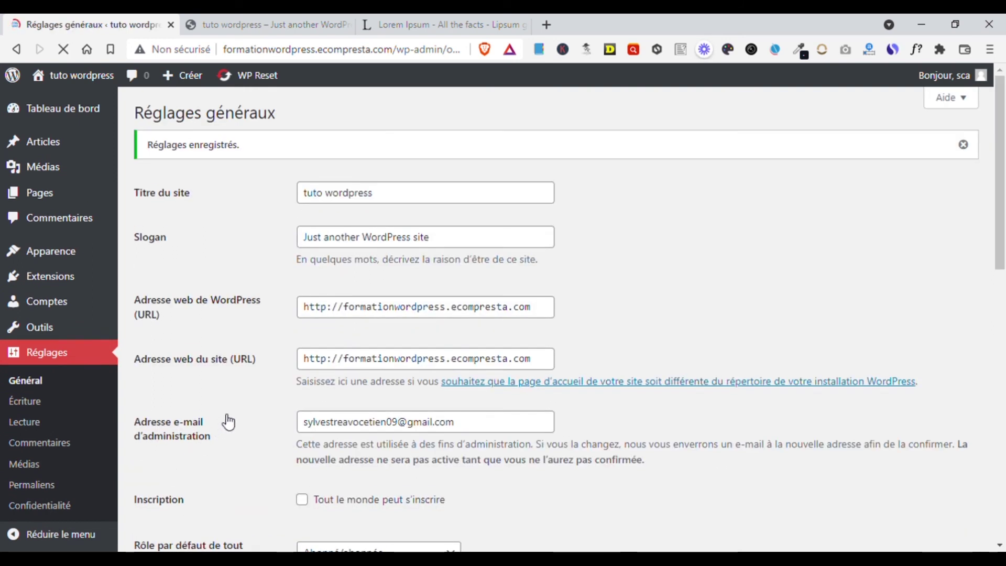
pyautogui.click(22, 402)
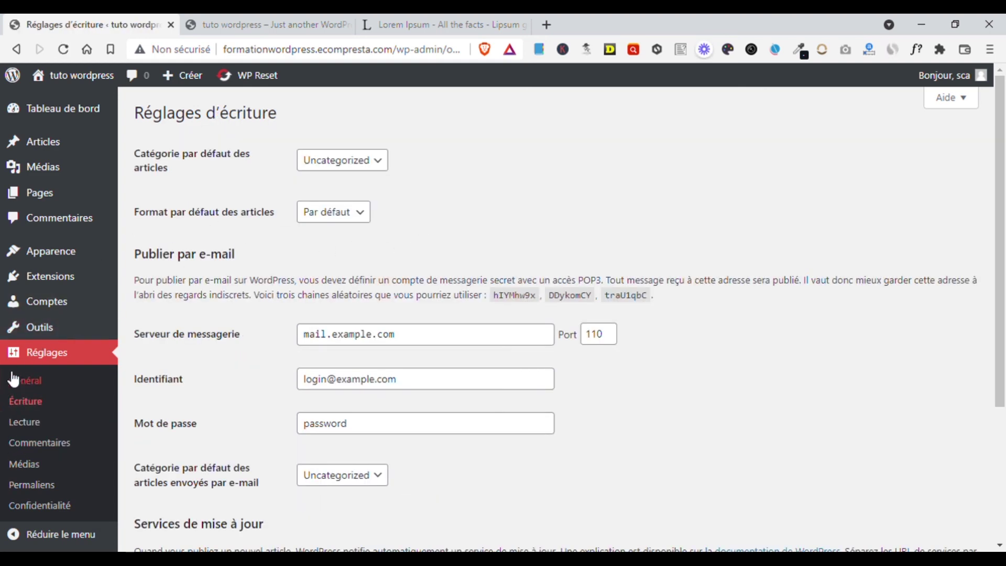
pyautogui.scroll(-3, 625, 346)
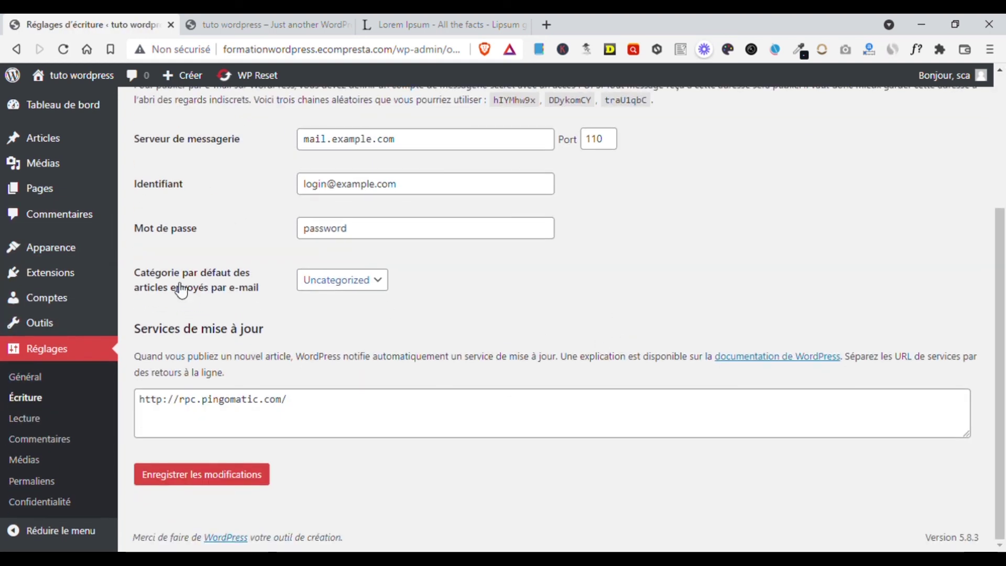
# Open the Lecture settings, try a static page as the home page and switch back to Les derniers articles
pyautogui.click(32, 425)
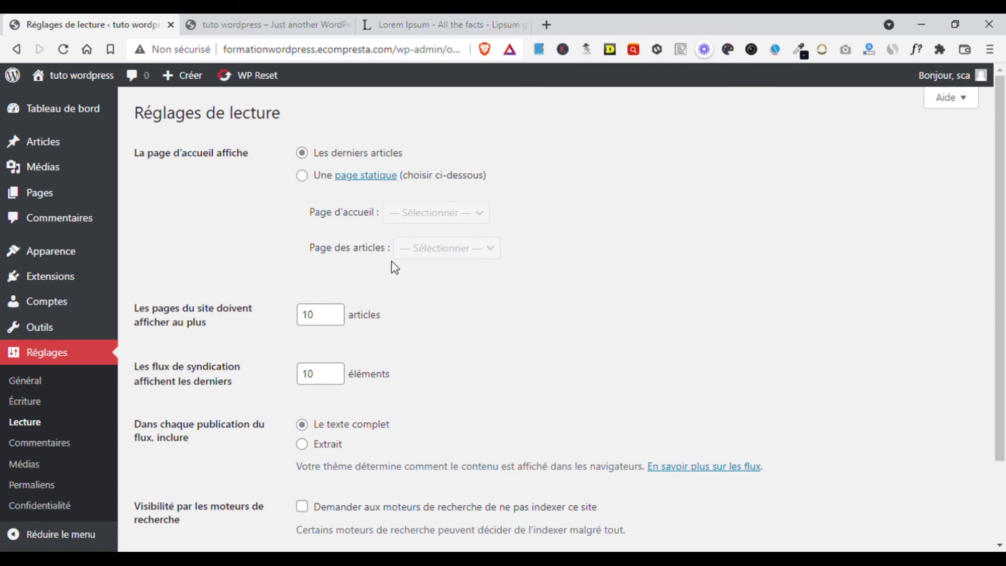
pyautogui.click(316, 177)
pyautogui.click(444, 212)
pyautogui.click(511, 207)
pyautogui.click(303, 153)
# Review the remaining reading settings, from the article and feed limits to the search engine visibility option
pyautogui.scroll(-2, 314, 291)
pyautogui.scroll(2, 137, 231)
pyautogui.moveTo(1003, 150); pyautogui.dragTo(1003, 230)
pyautogui.moveTo(7, 335)
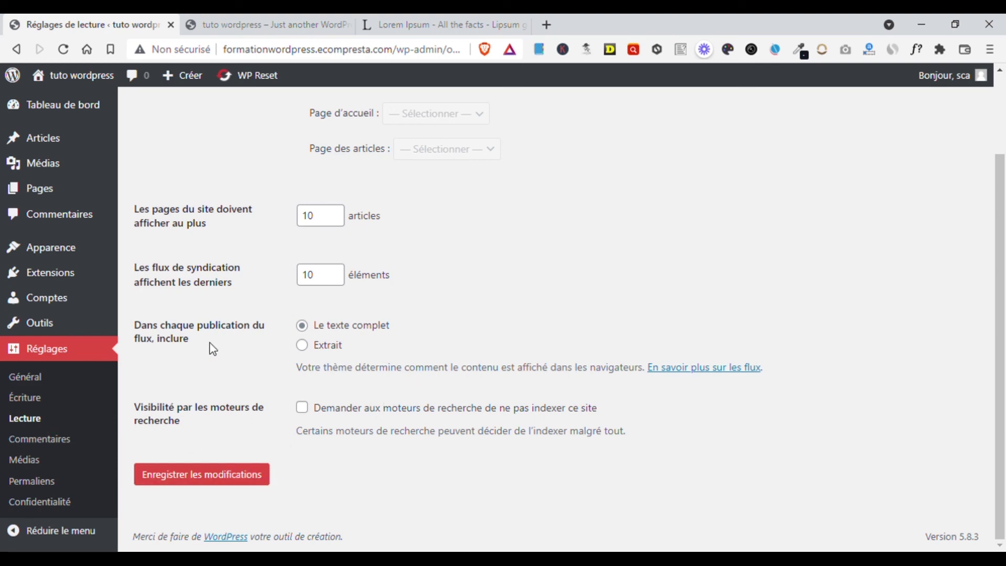
pyautogui.moveTo(151, 409); pyautogui.dragTo(235, 420)
pyautogui.click(151, 412)
pyautogui.tripleClick(145, 414)
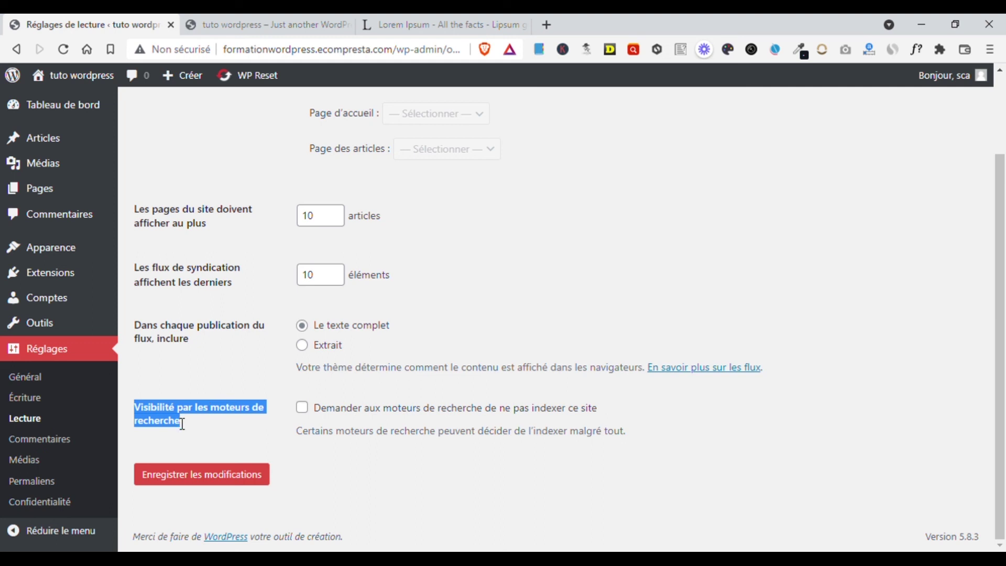
# Open the Permaliens settings and review the page, from the common permalink structures to the optional category and tag prefixes
pyautogui.click(182, 422)
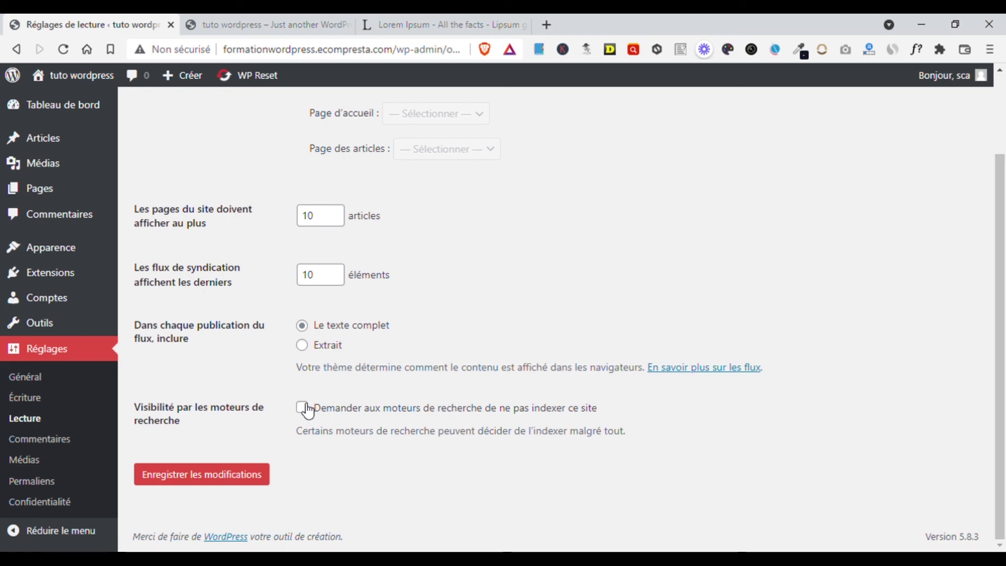
pyautogui.click(39, 485)
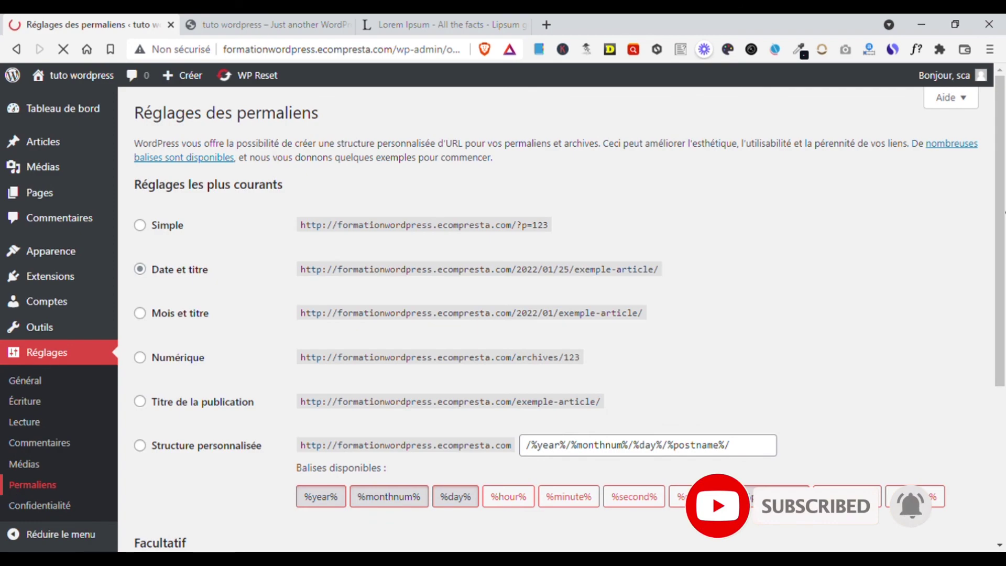
pyautogui.scroll(-5, 987, 442)
pyautogui.scroll(5, 987, 443)
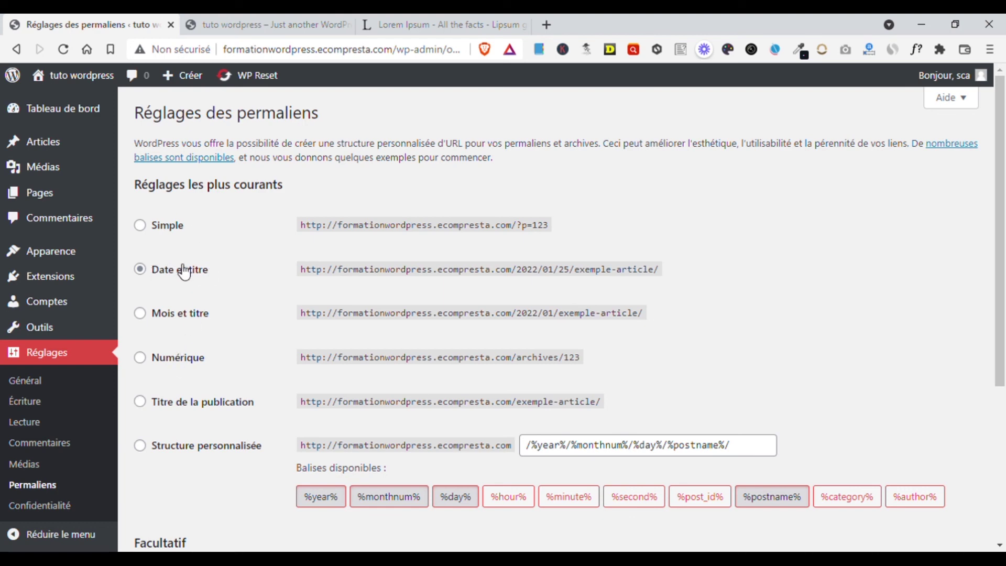
pyautogui.moveTo(157, 188); pyautogui.dragTo(275, 194)
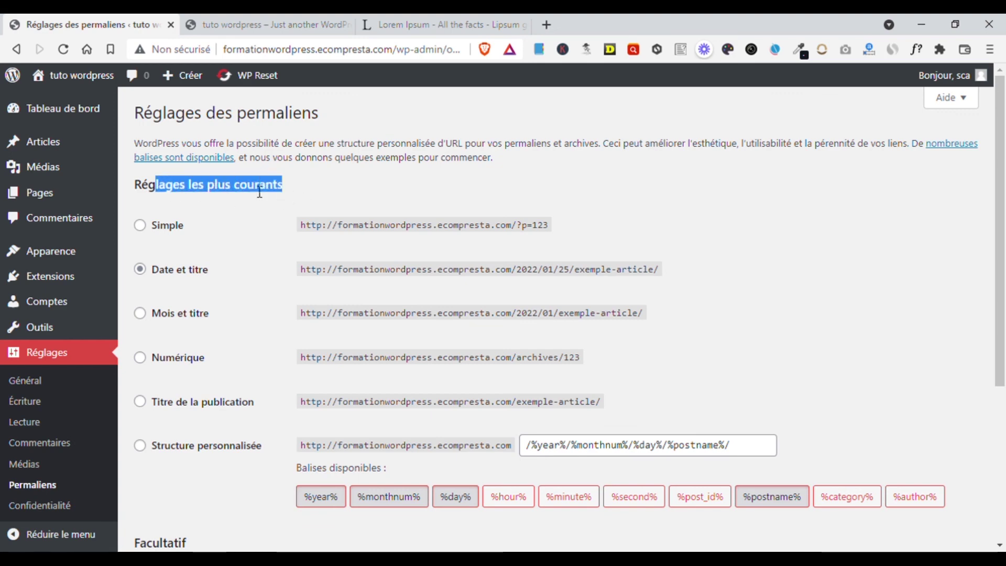
pyautogui.click(220, 189)
pyautogui.moveTo(184, 114); pyautogui.dragTo(276, 114)
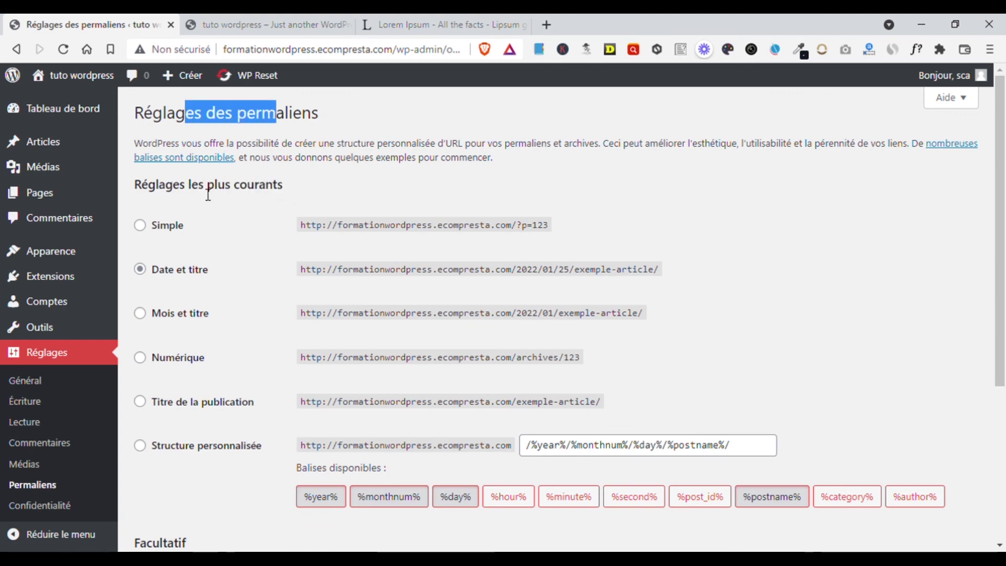
# Set the permalink structure to Titre de la publication and save the changes
pyautogui.click(181, 405)
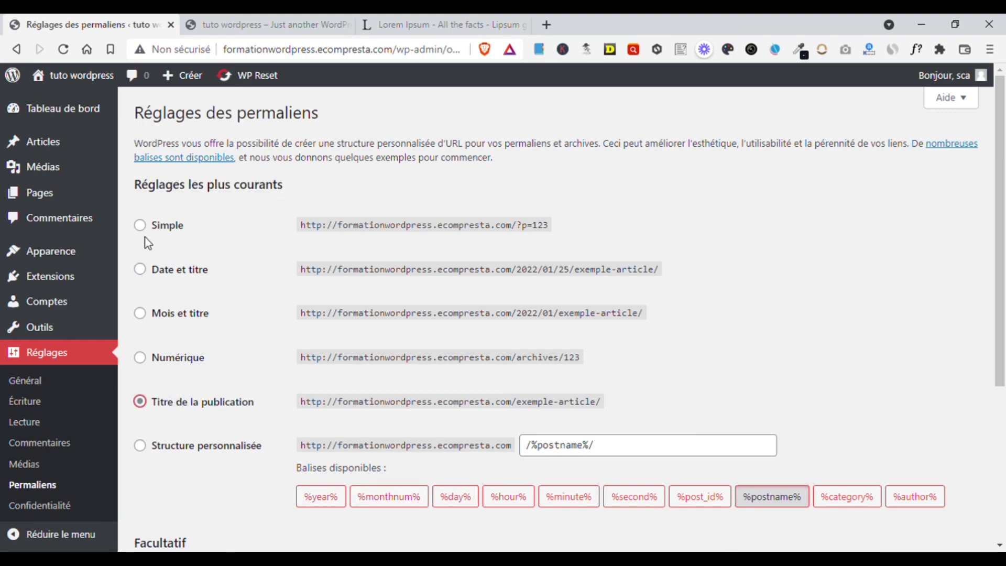
pyautogui.click(163, 276)
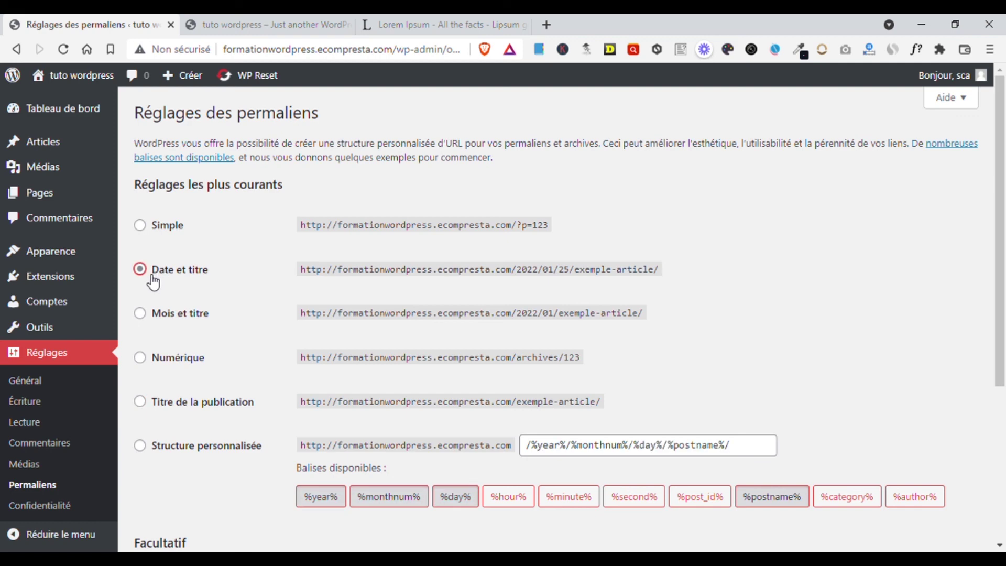
pyautogui.click(153, 411)
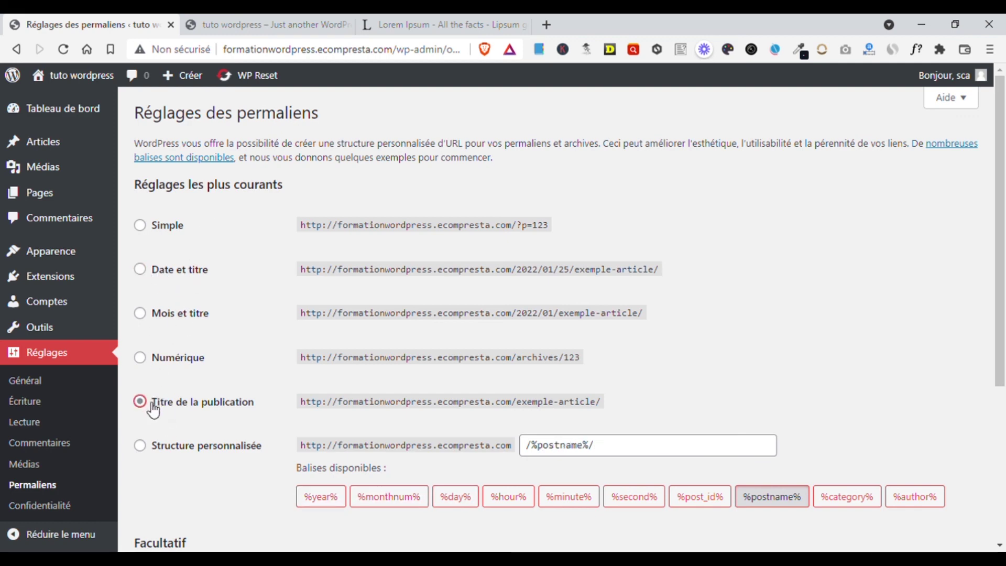
pyautogui.scroll(-1, 1004, 229)
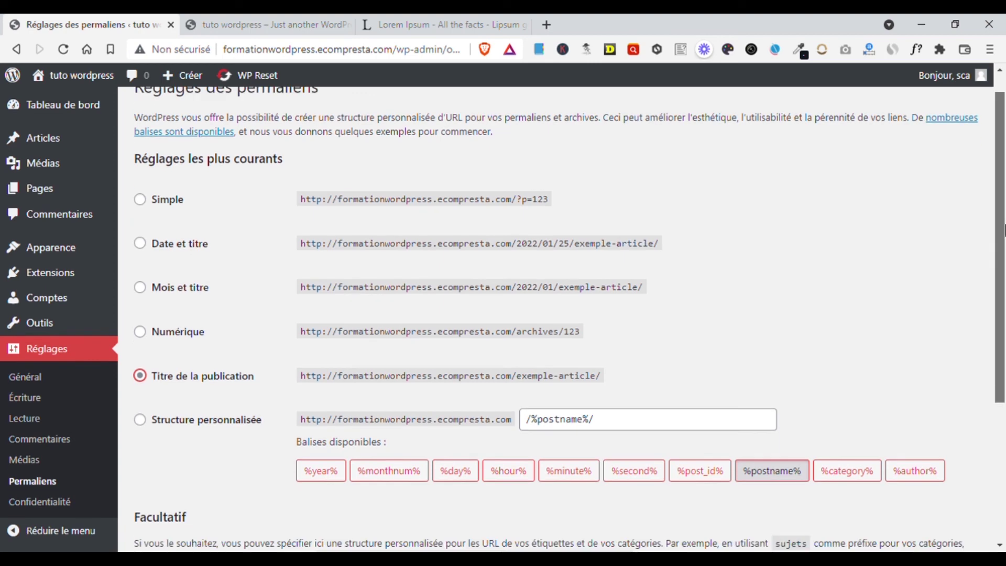
pyautogui.scroll(-5, 1003, 229)
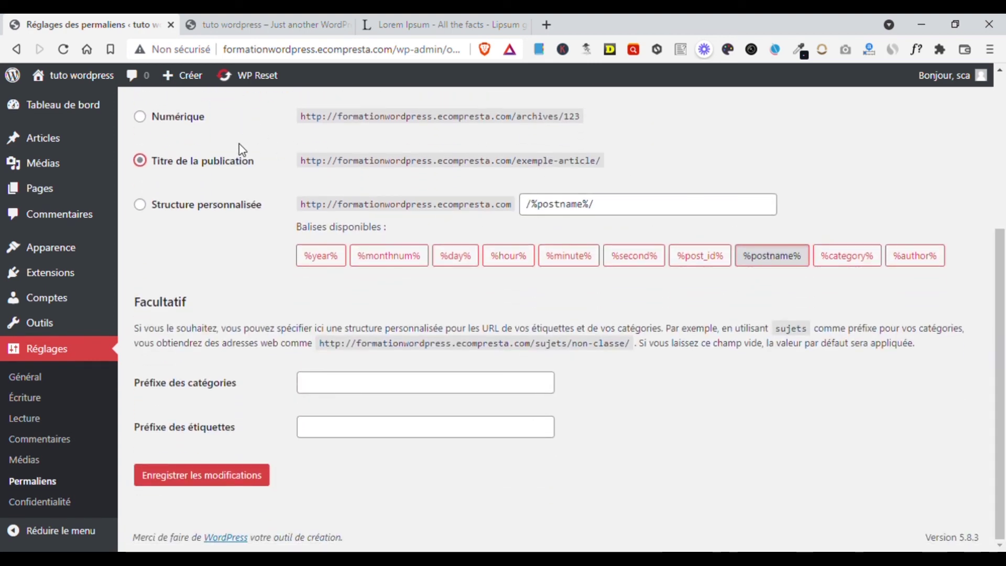
pyautogui.click(202, 480)
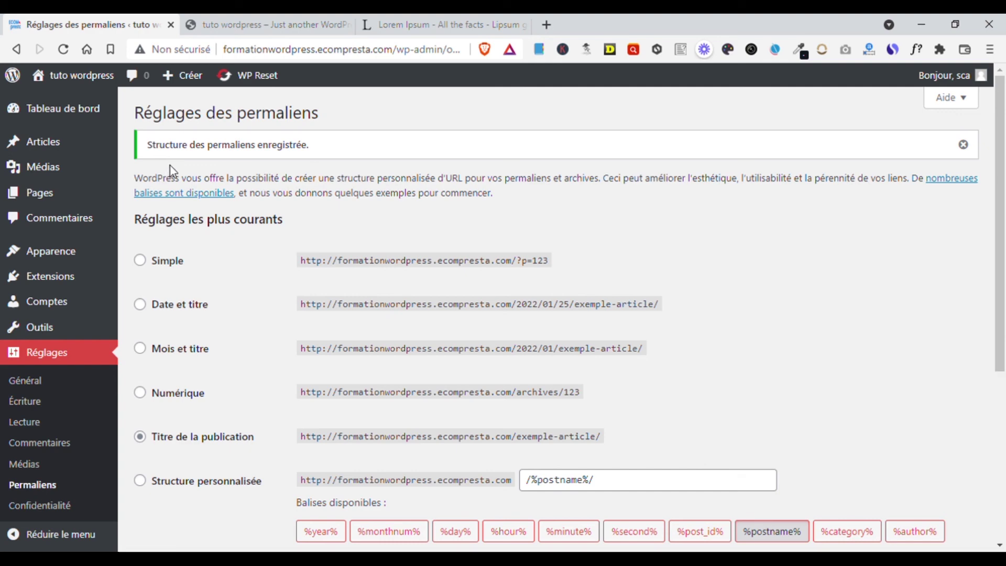
pyautogui.scroll(-1, 301, 210)
pyautogui.scroll(1, 300, 157)
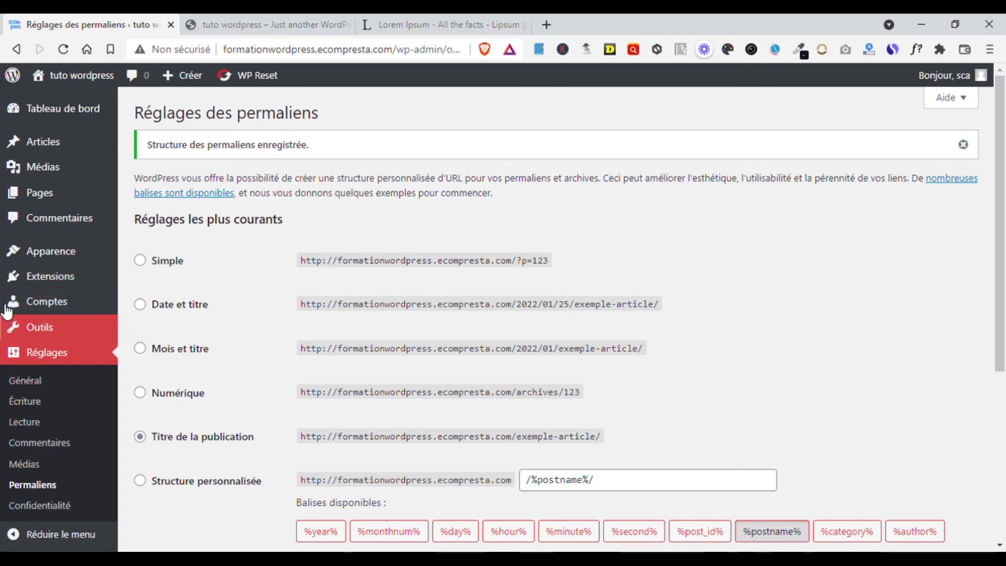
pyautogui.moveTo(44, 177)
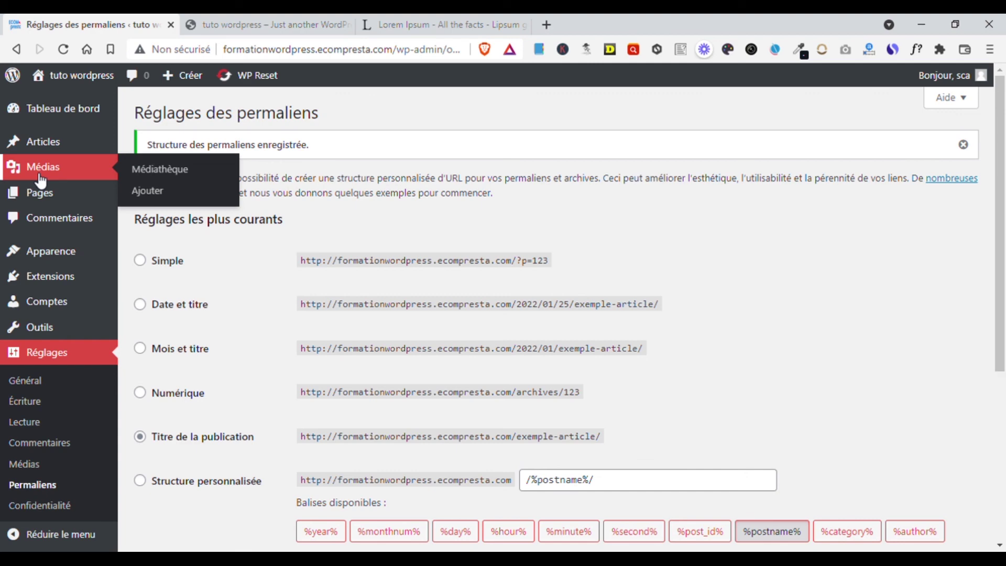
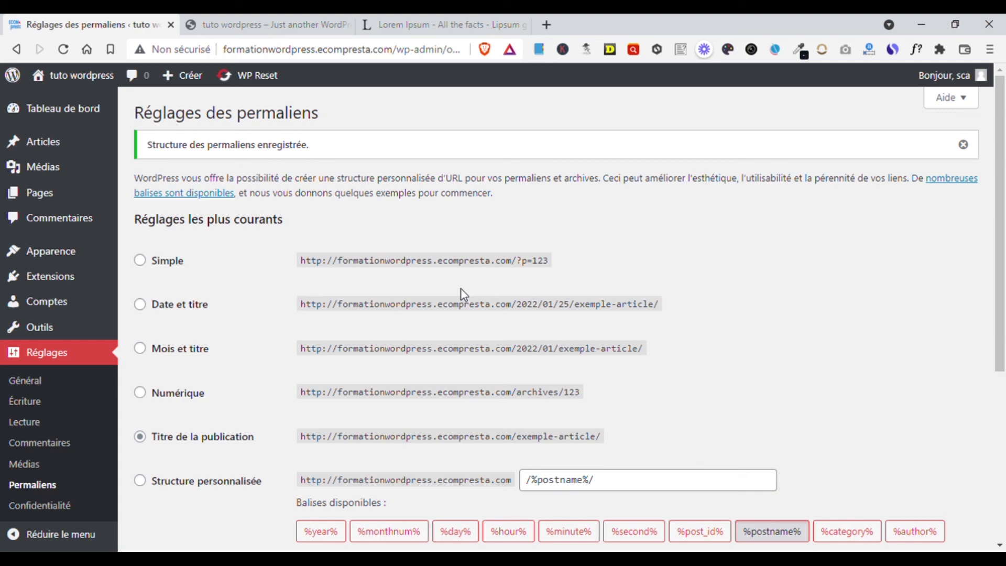
# Save the permalink settings once more, keeping the Titre de la publication structure
pyautogui.moveTo(1000, 215); pyautogui.dragTo(1003, 382)
pyautogui.click(223, 478)
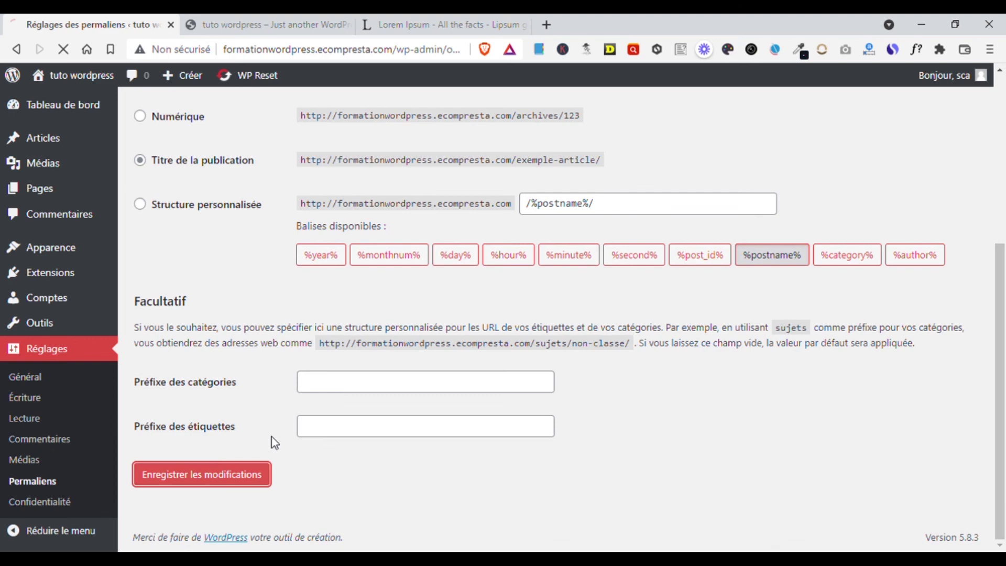